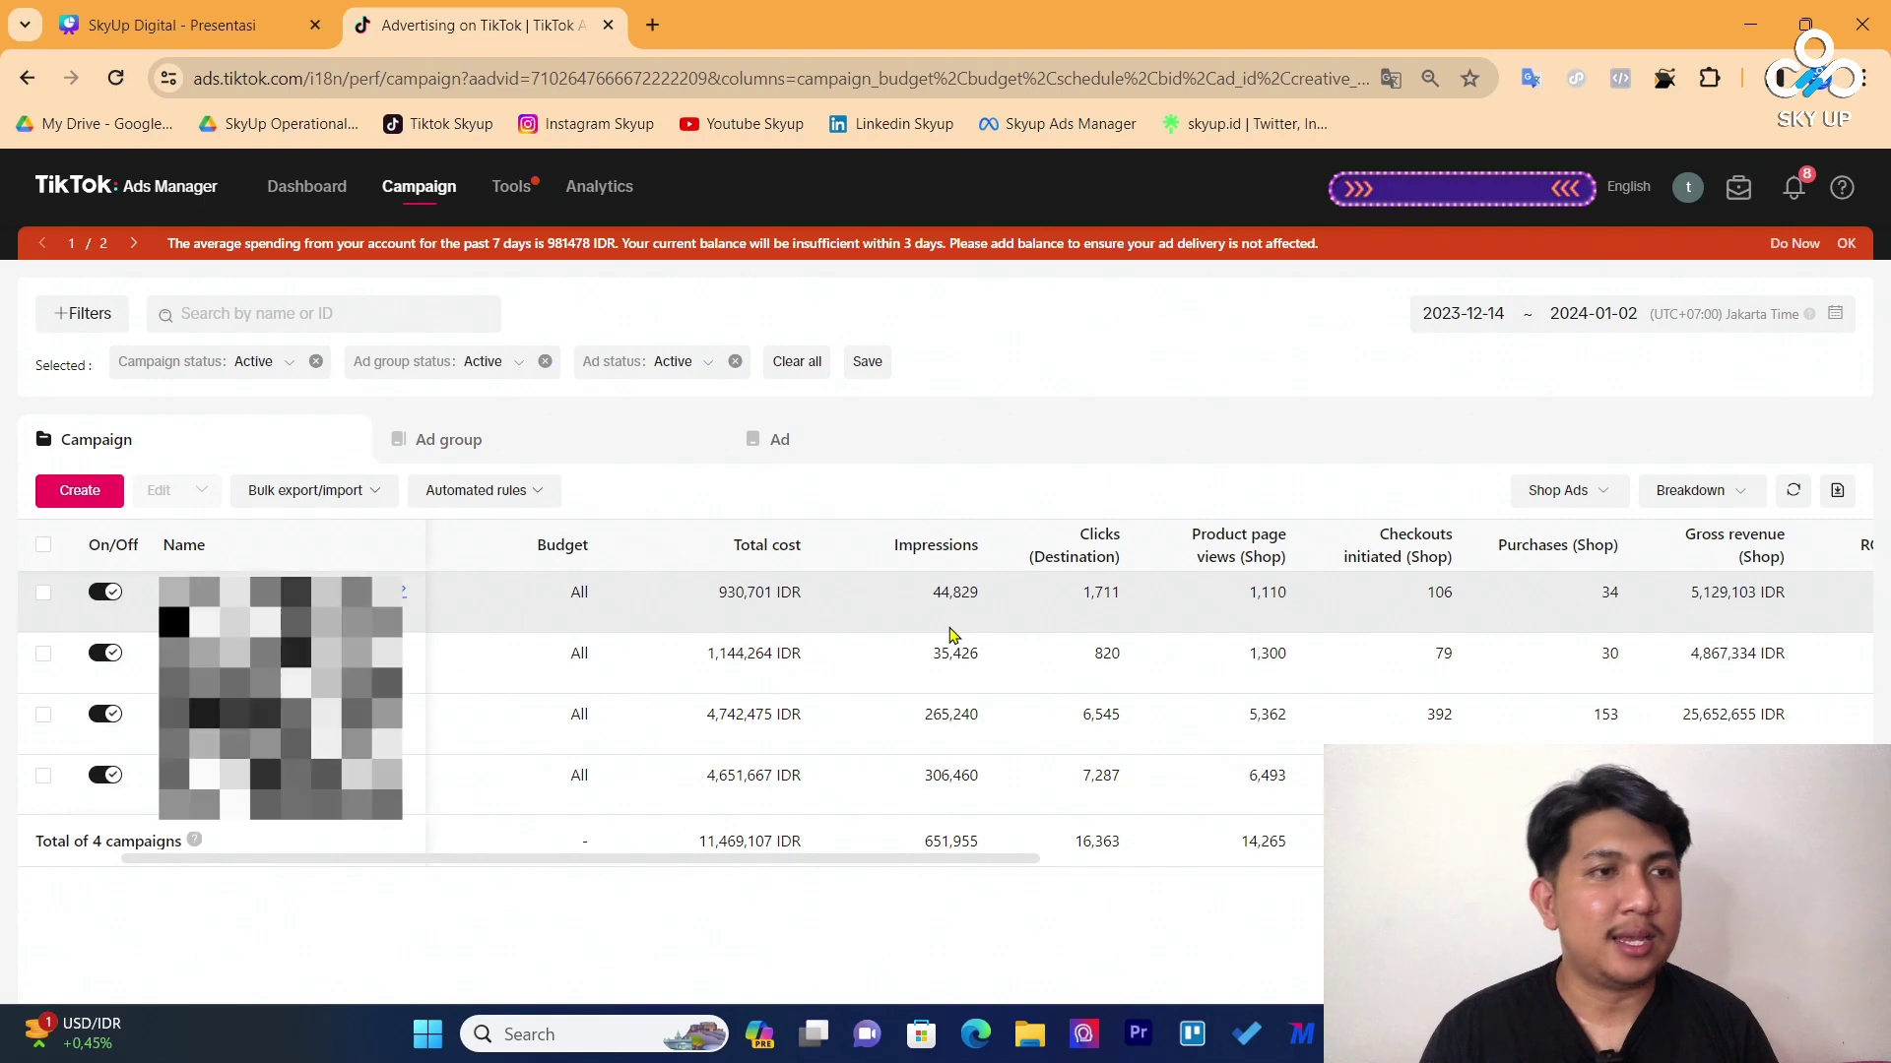
Switch the ads manager interface language from English to Bahasa Indonesia
{"action": "scroll", "coordinate": [953, 636], "scroll_direction": "right", "scroll_amount": 2}
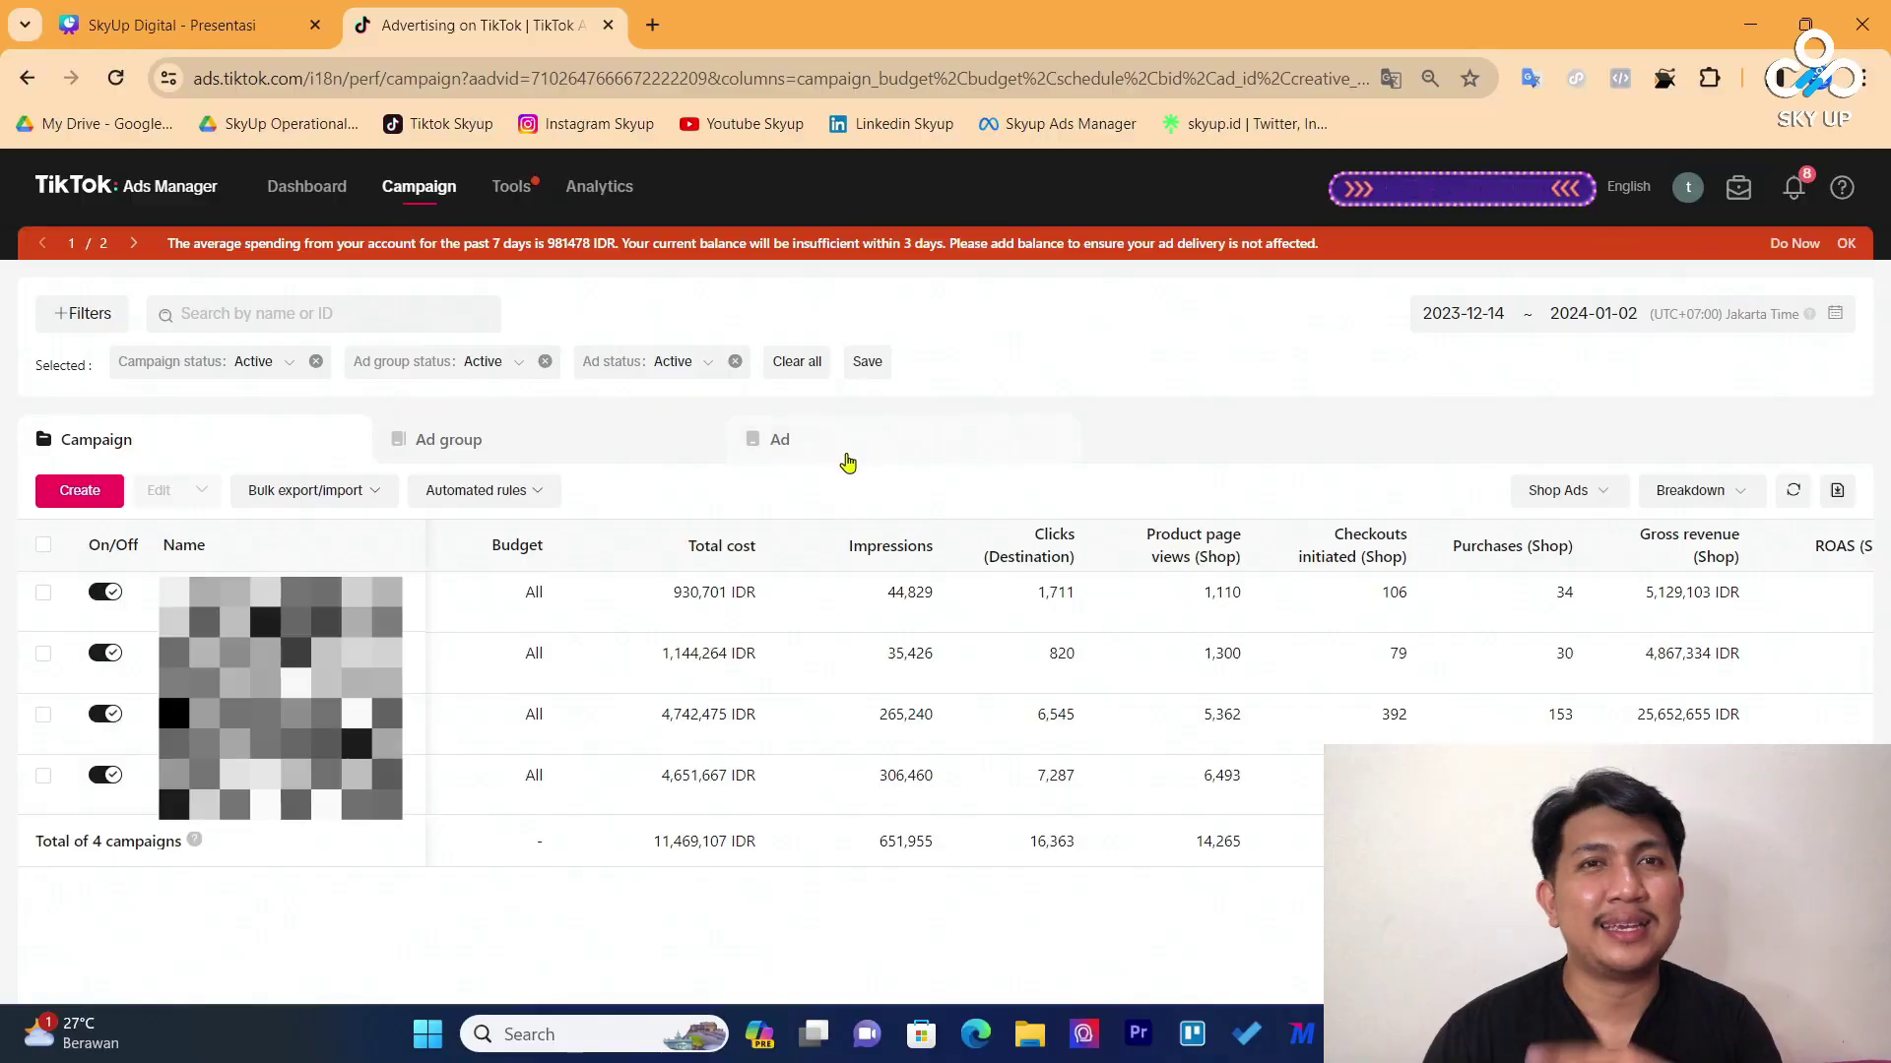
{"action": "left_click", "coordinate": [1620, 194]}
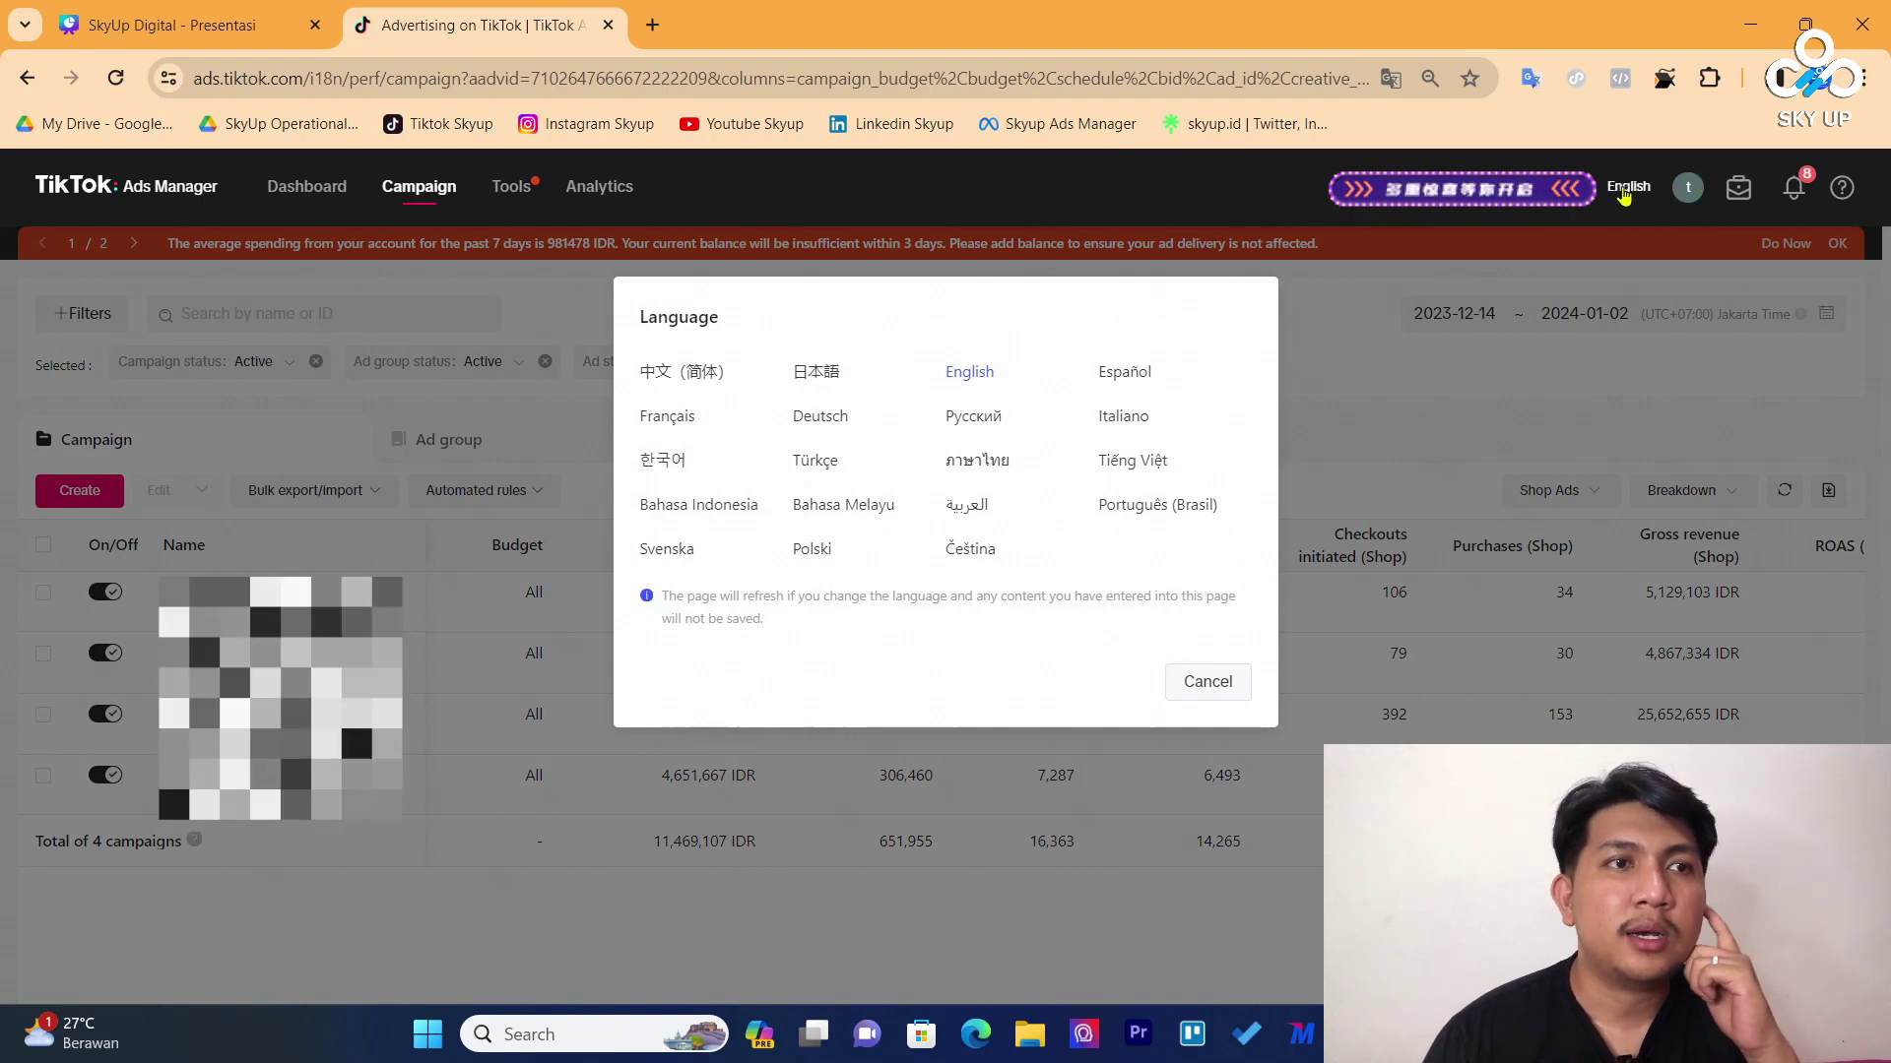
{"action": "left_click", "coordinate": [702, 505]}
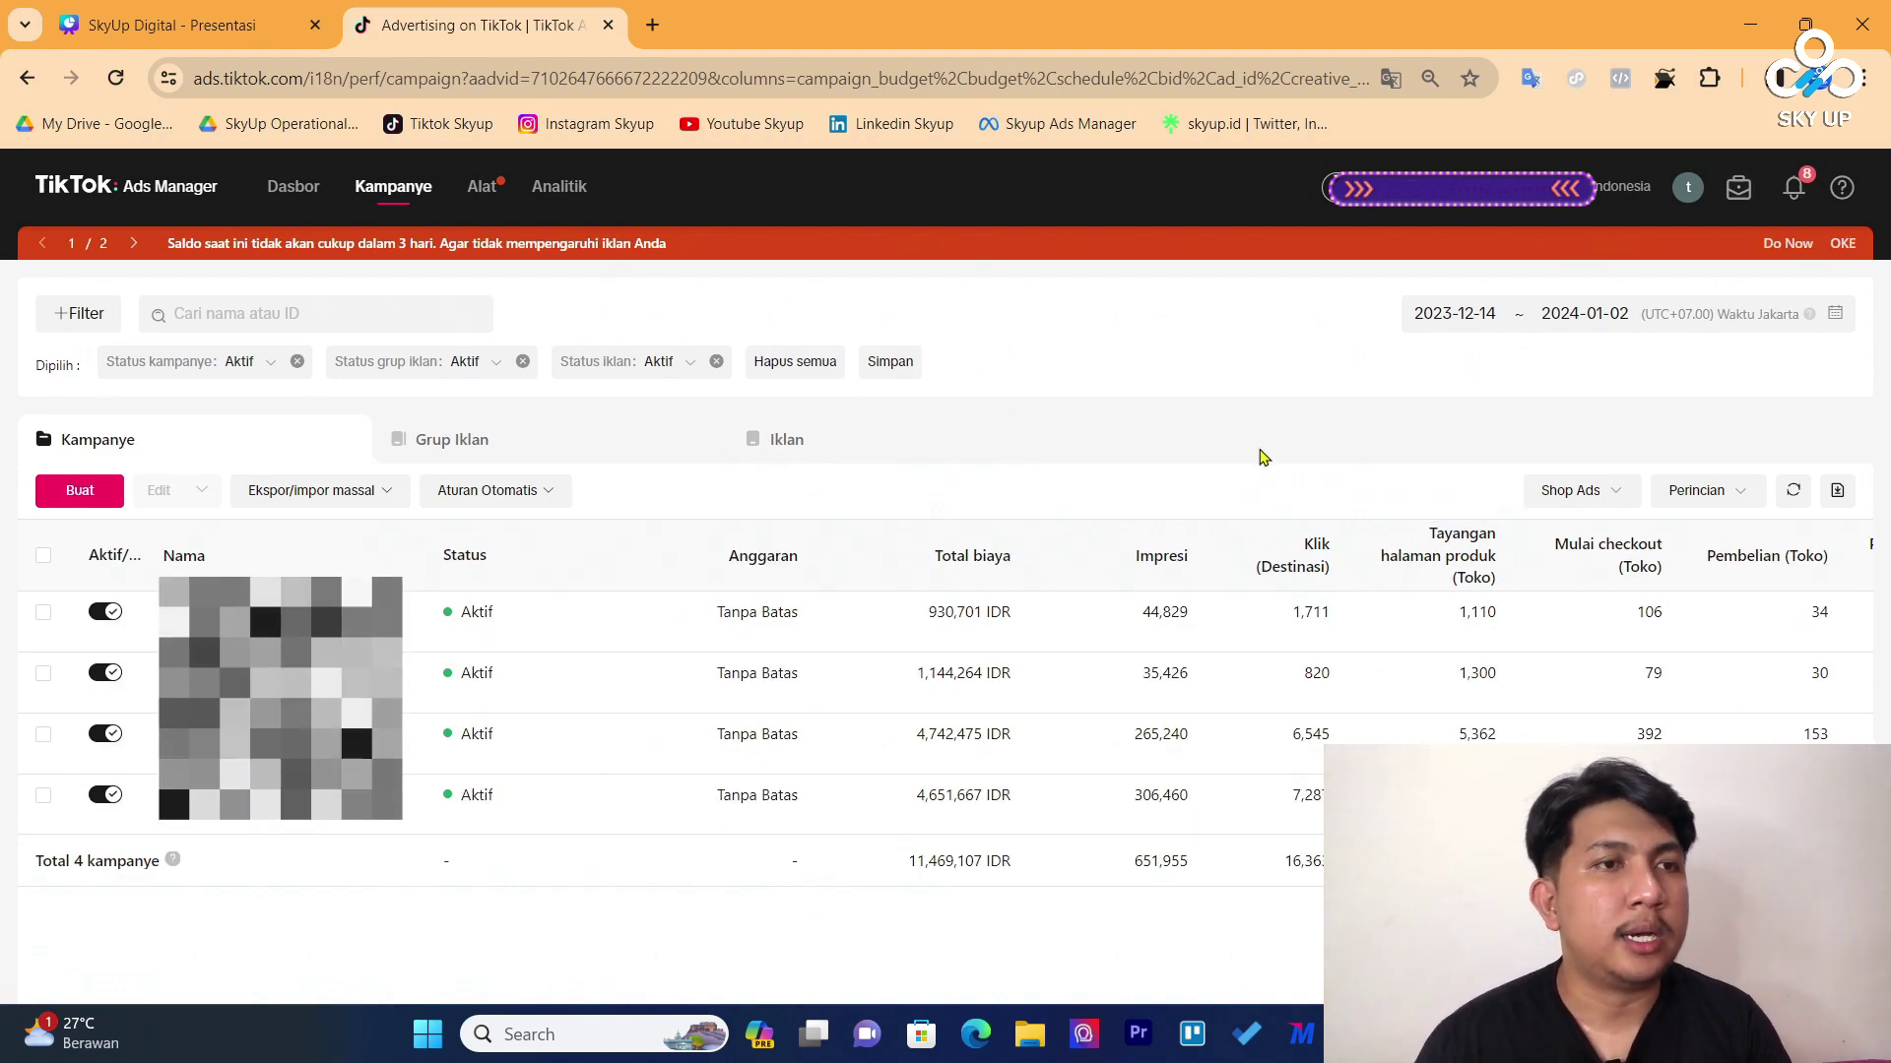
Examine the campaigns' Shop Ads metrics from total cost, impressions and clicks through purchases, gross revenue, ROAS, CPM and CPC
{"action": "scroll", "coordinate": [1084, 621], "scroll_direction": "right", "scroll_amount": 3}
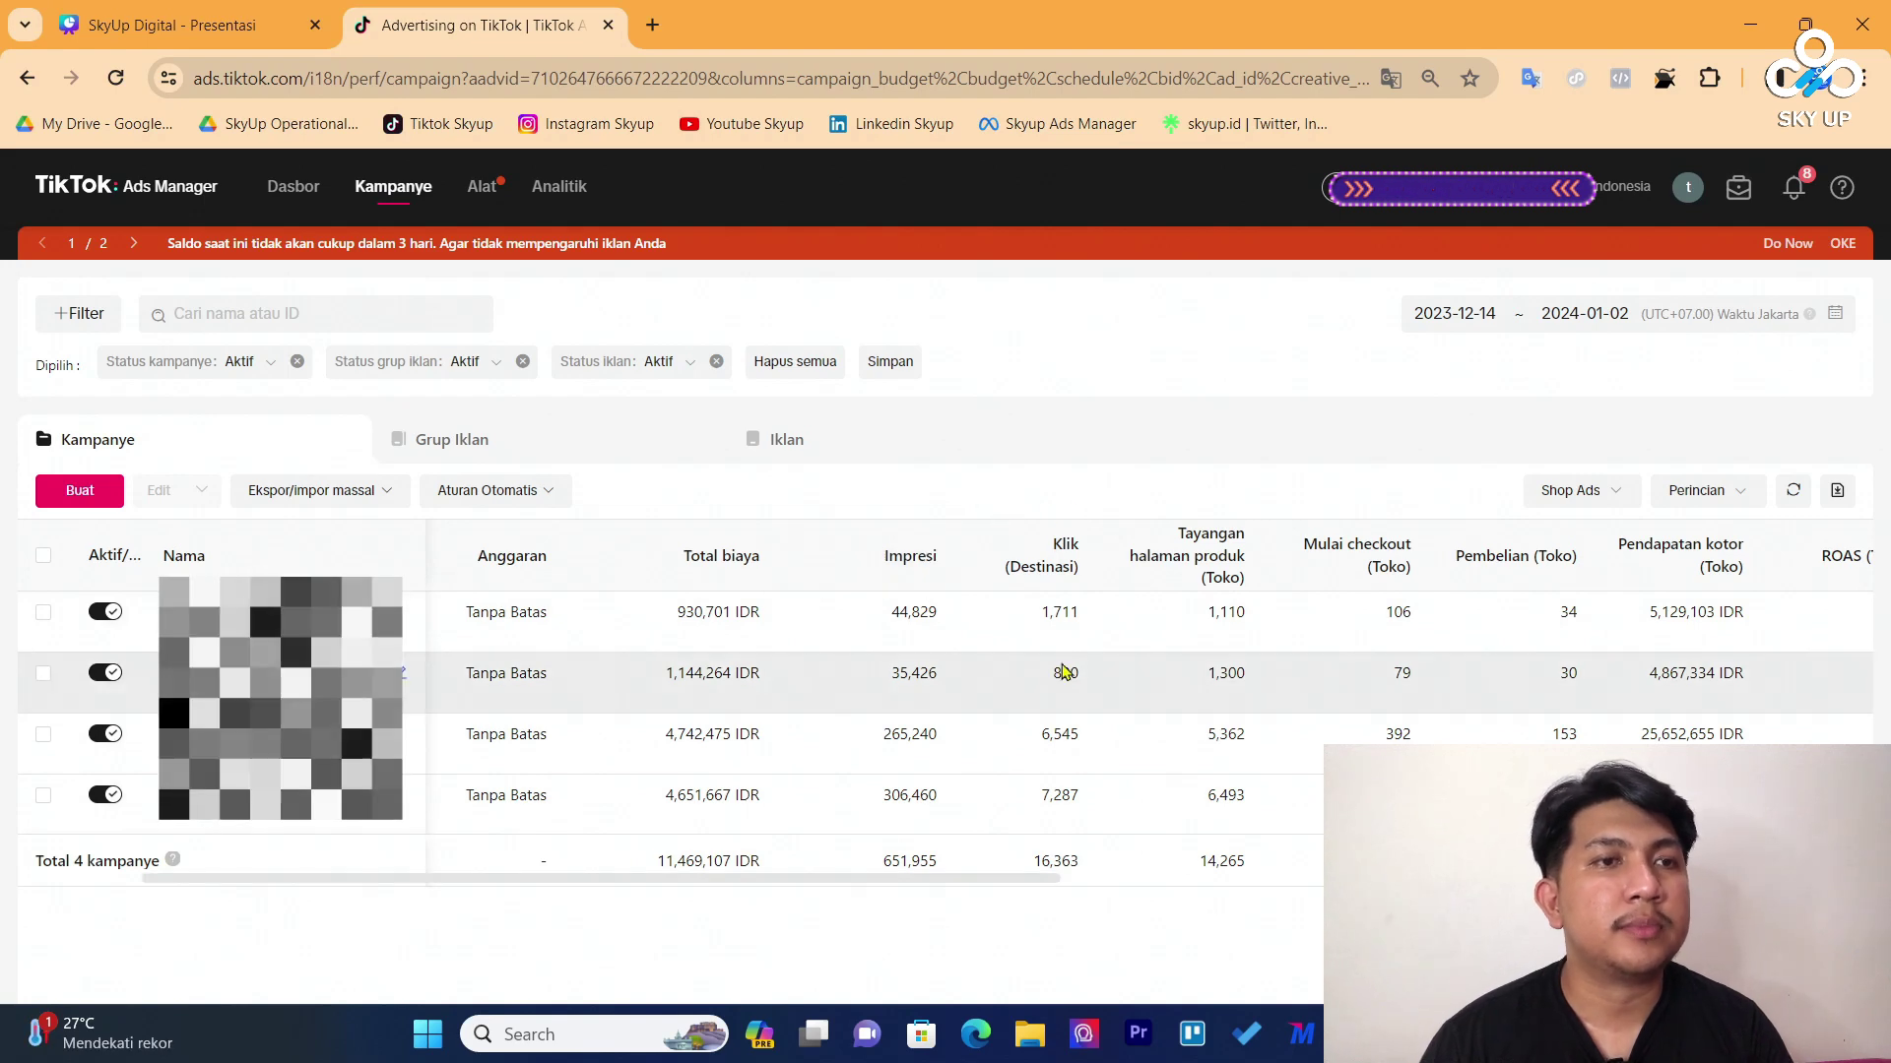
{"action": "scroll", "coordinate": [1015, 655], "scroll_direction": "right", "scroll_amount": 2}
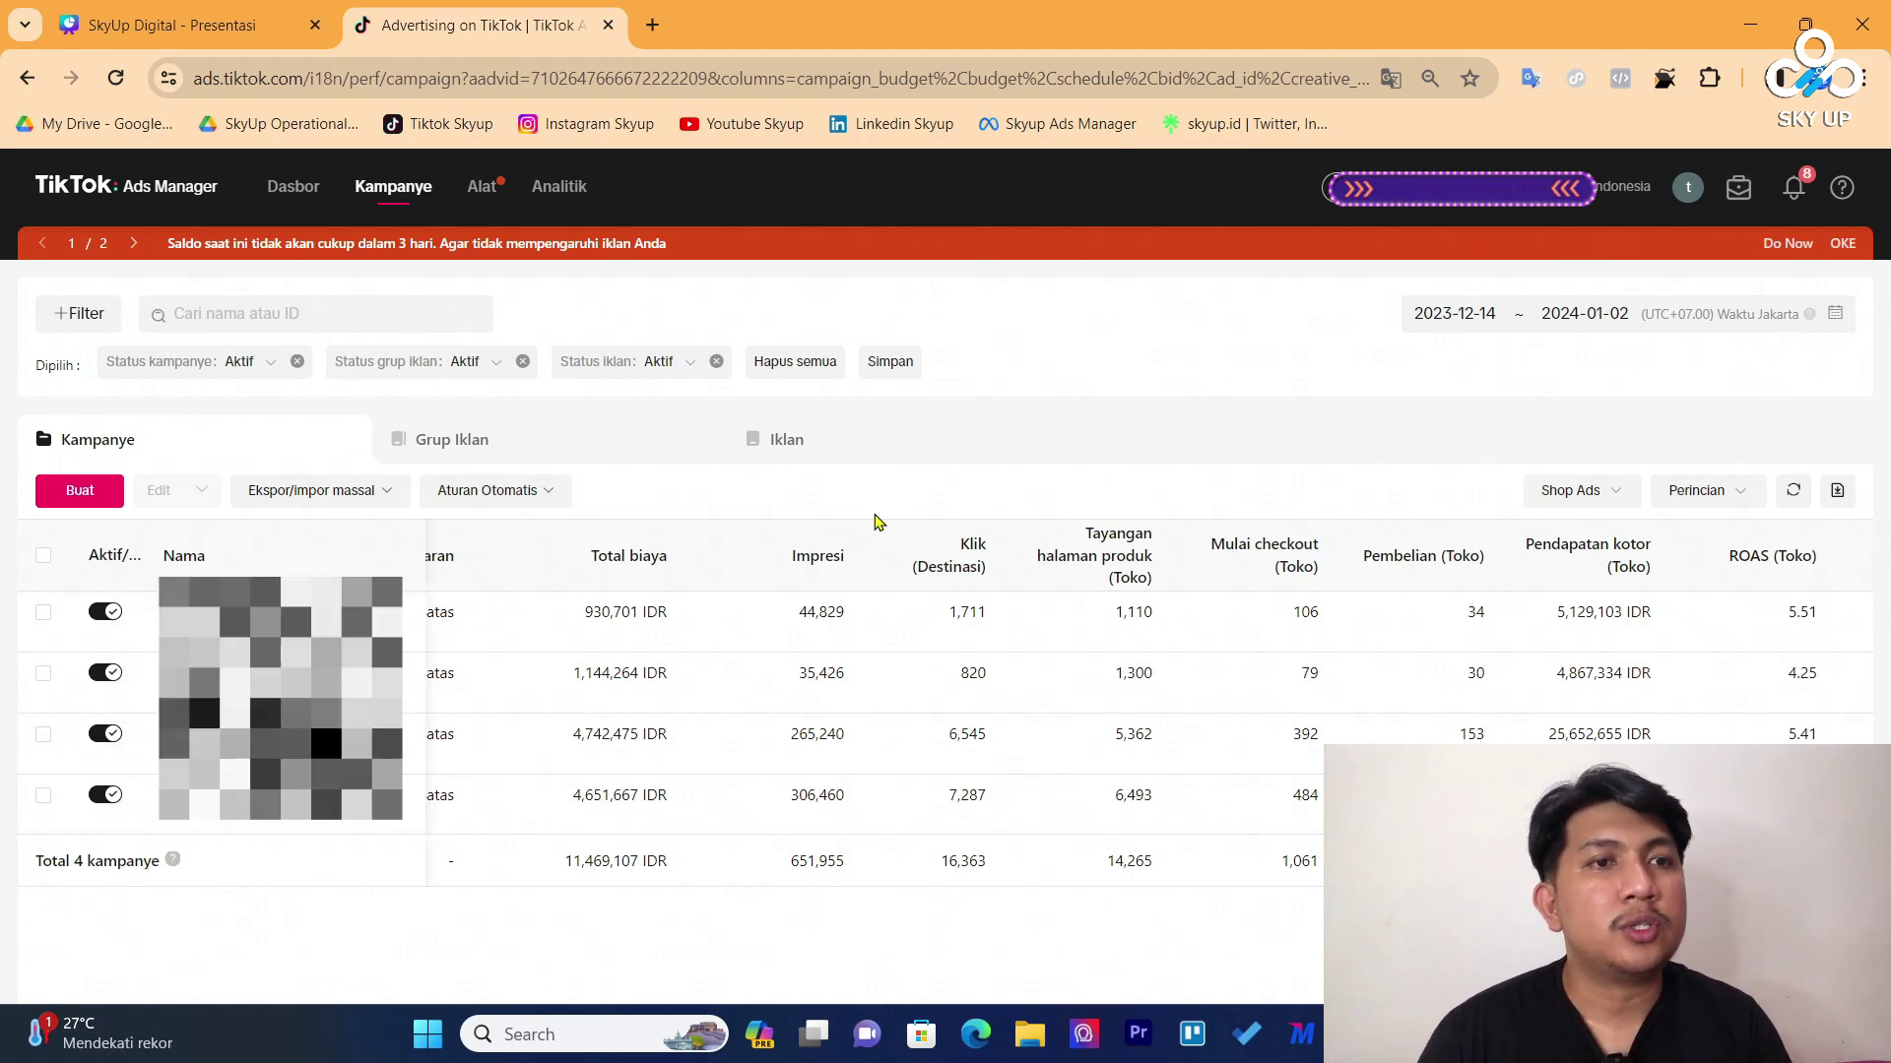
{"action": "scroll", "coordinate": [964, 614], "scroll_direction": "right", "scroll_amount": 2}
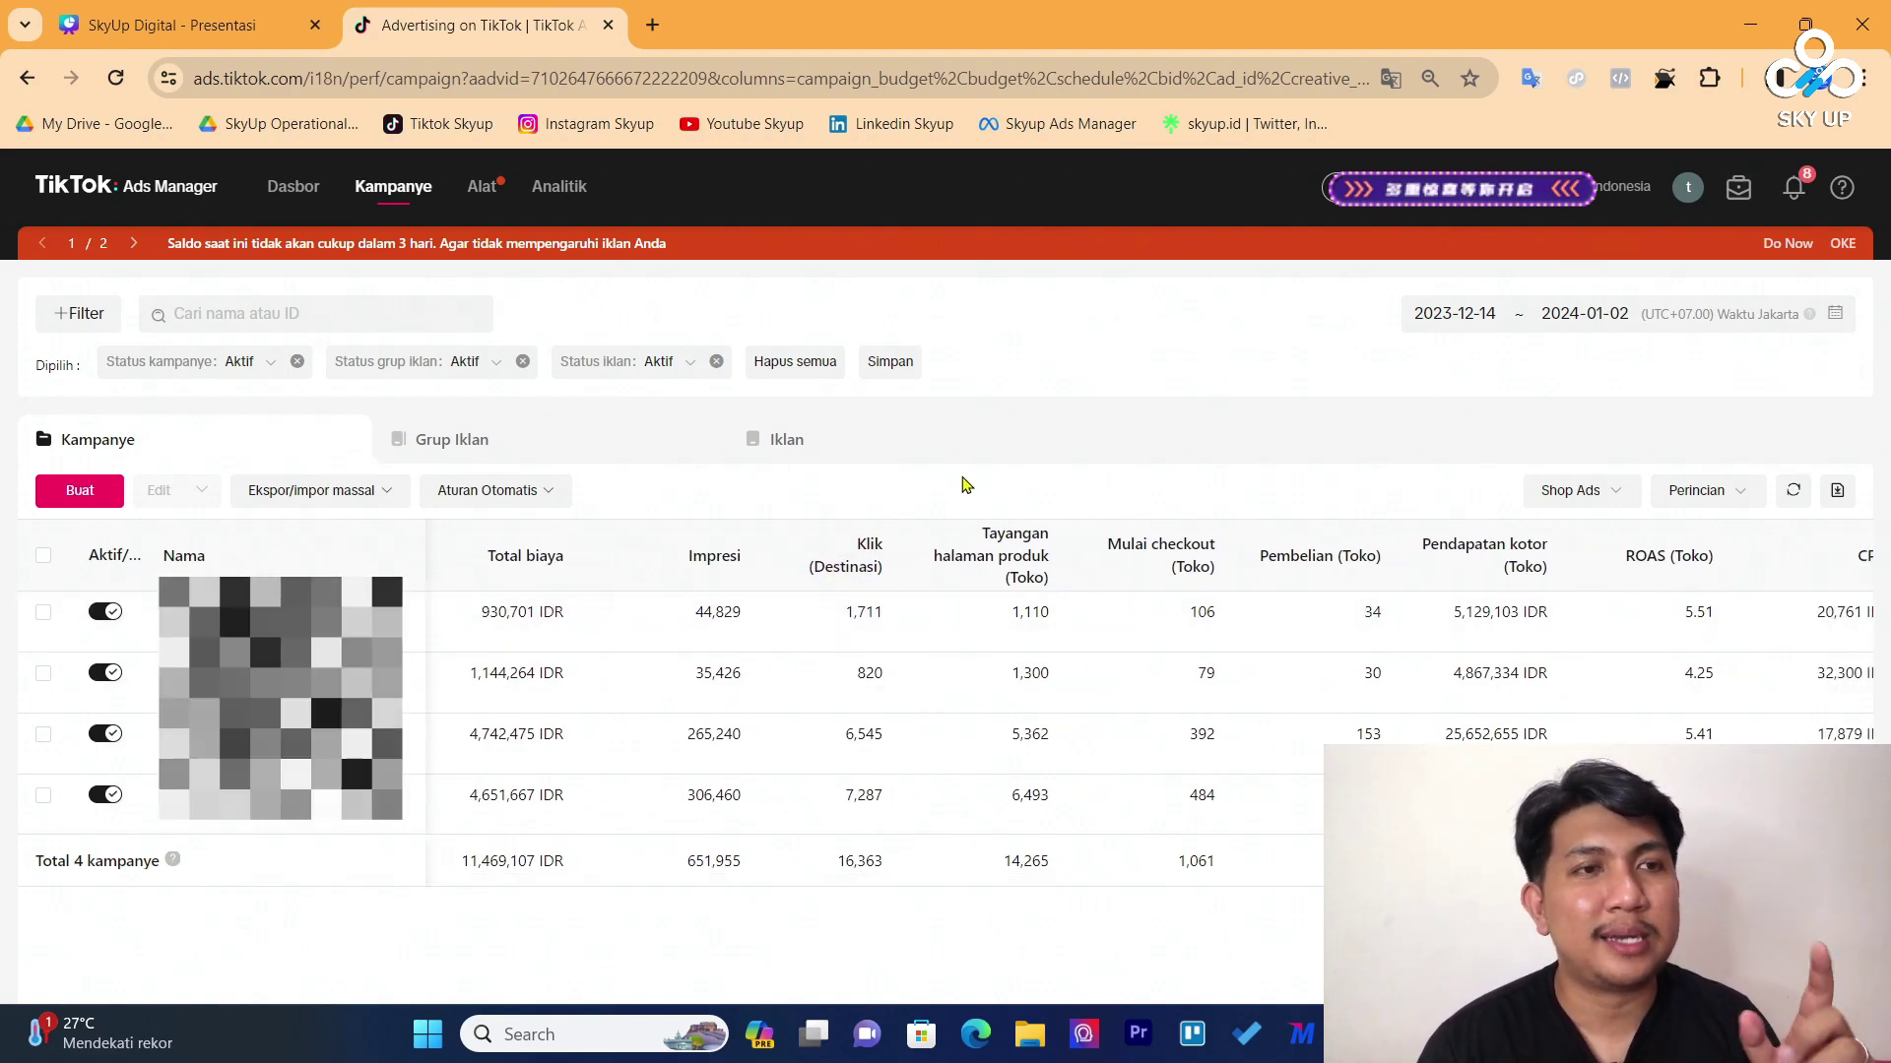
{"action": "mouse_move", "coordinate": [857, 578]}
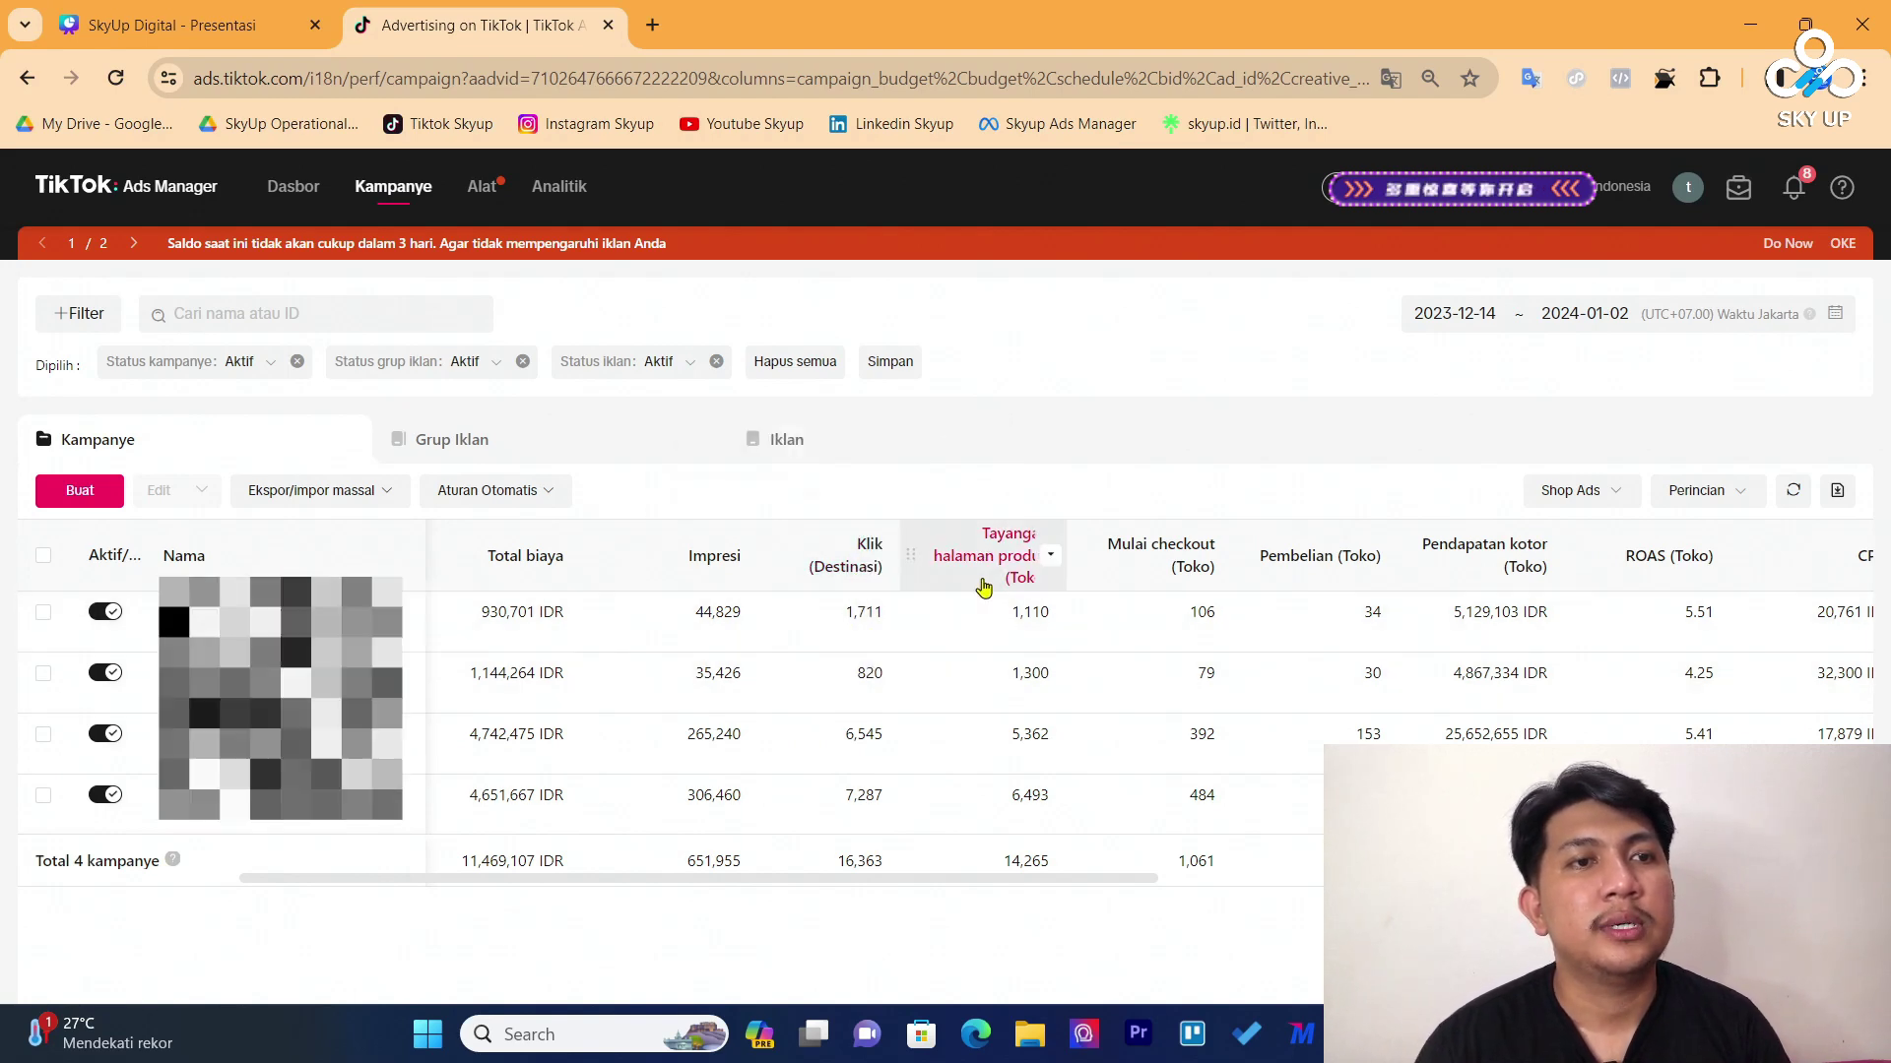
{"action": "scroll", "coordinate": [1014, 633], "scroll_direction": "right", "scroll_amount": 2}
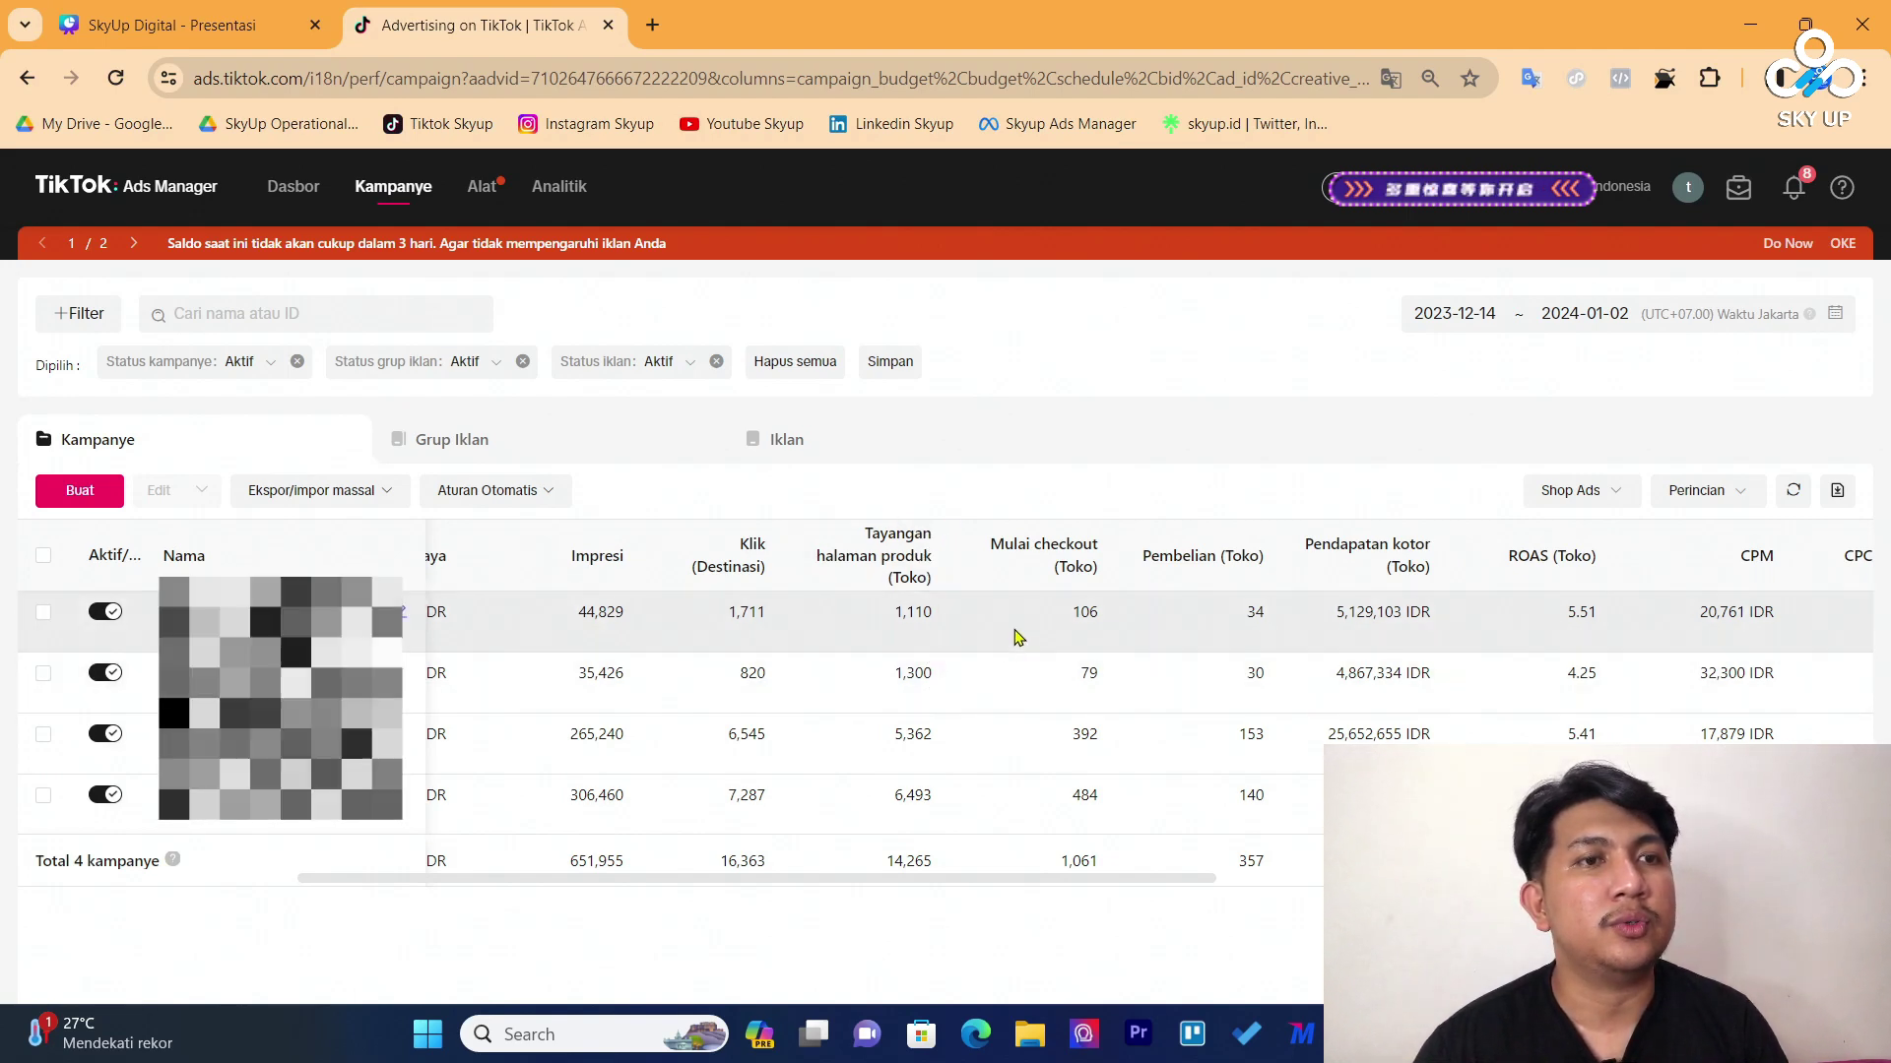
{"action": "scroll", "coordinate": [1017, 636], "scroll_direction": "right", "scroll_amount": 2}
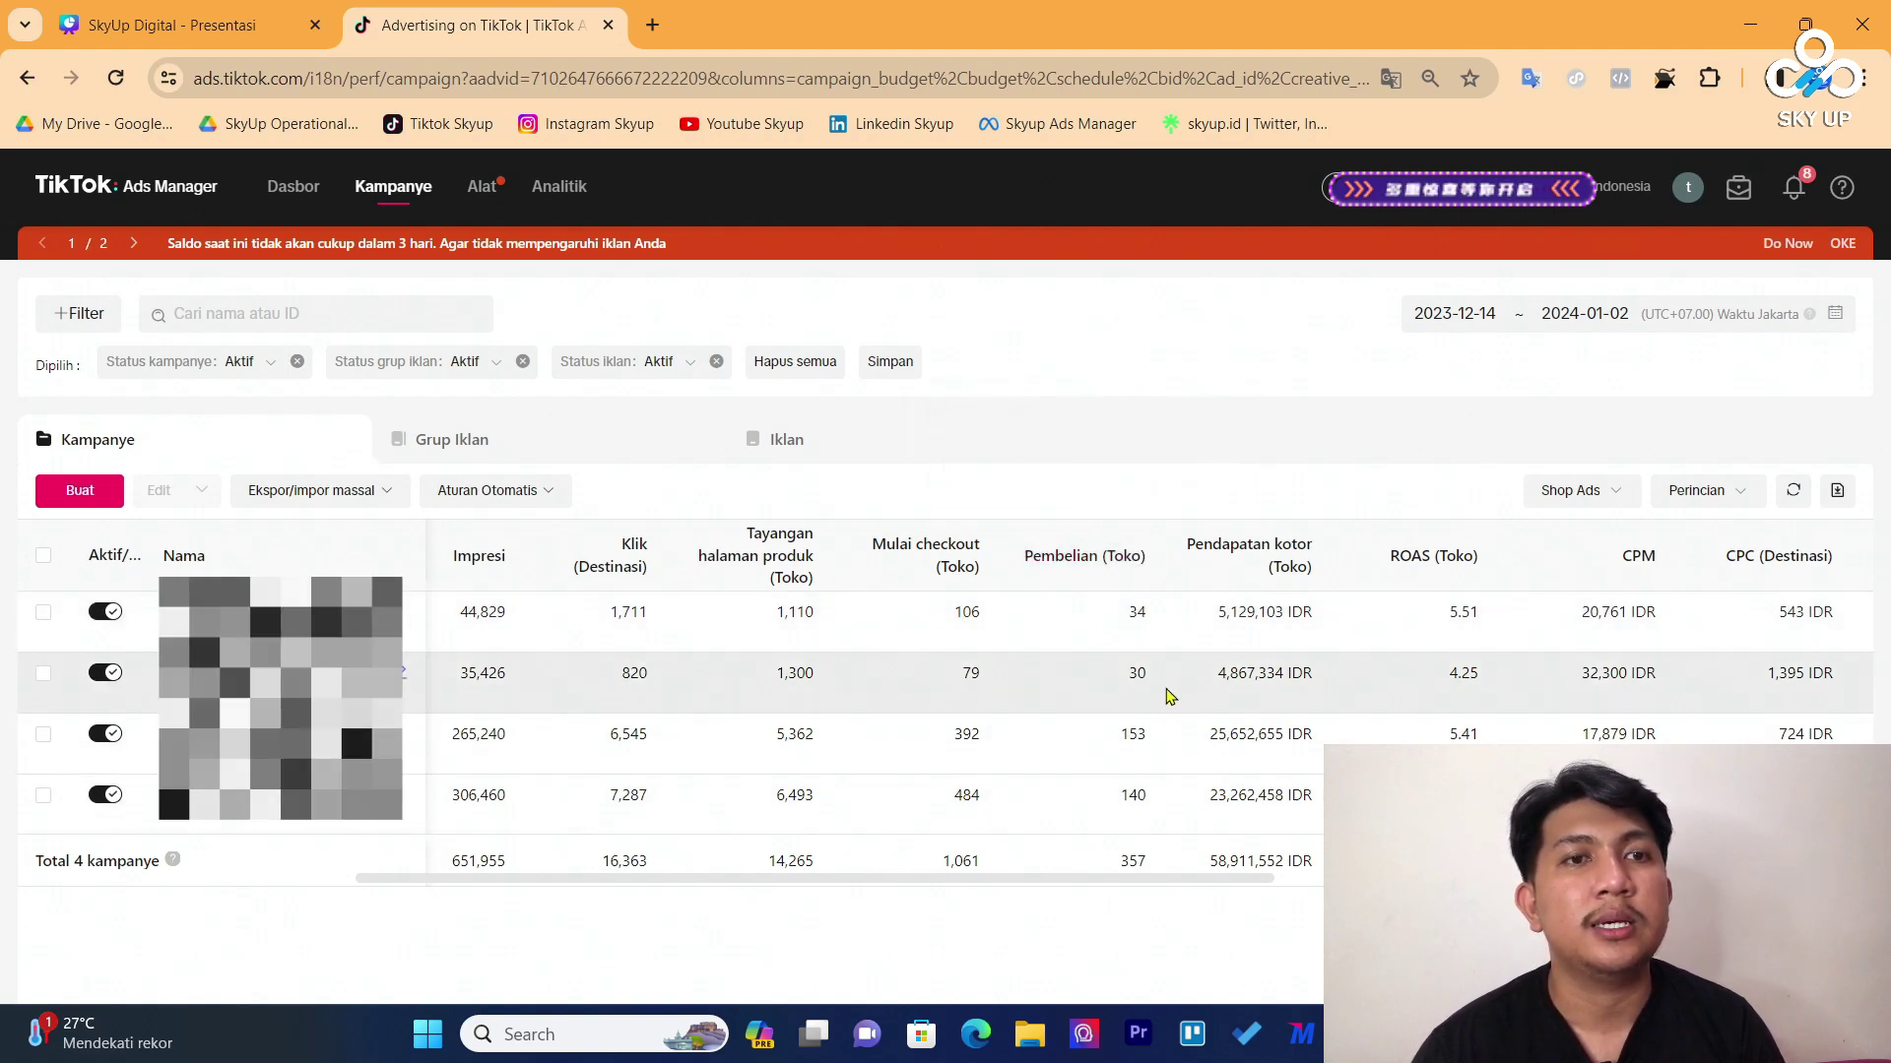
{"action": "scroll", "coordinate": [1169, 696], "scroll_direction": "right", "scroll_amount": 2}
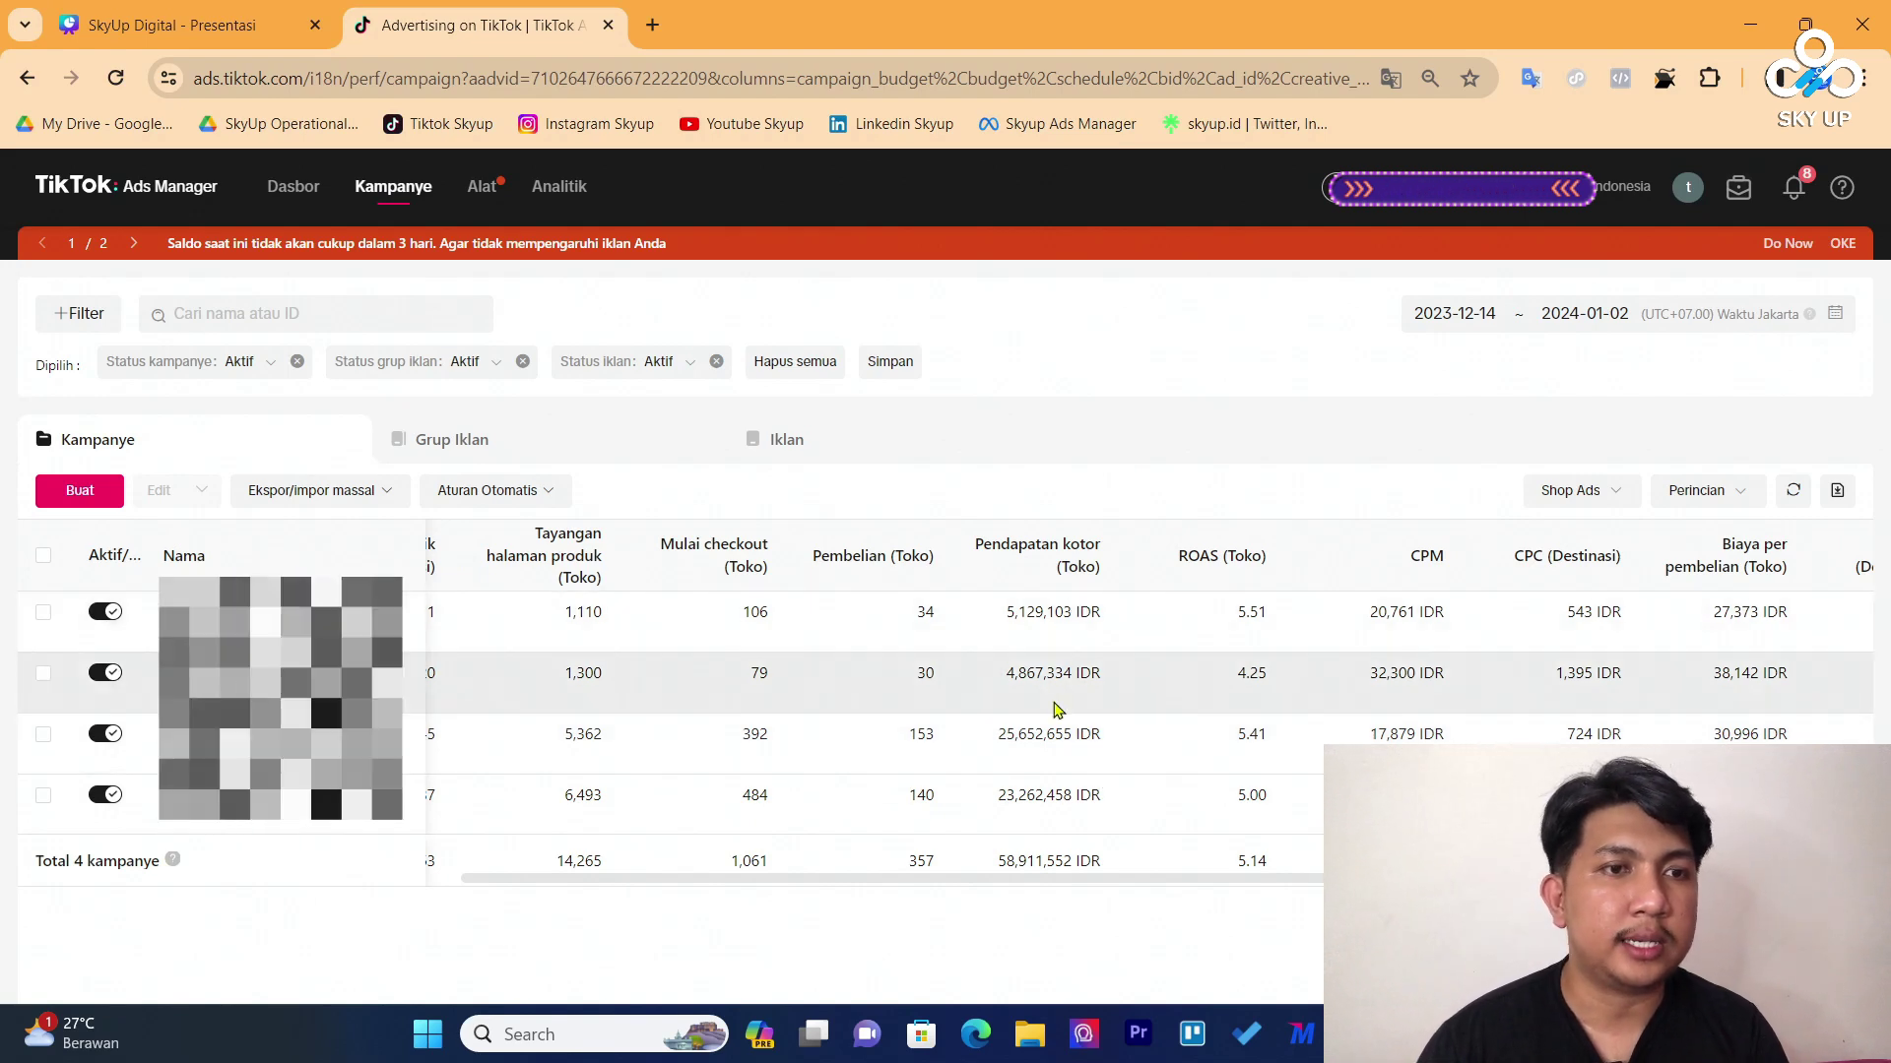
{"action": "scroll", "coordinate": [1083, 748], "scroll_direction": "right", "scroll_amount": 2}
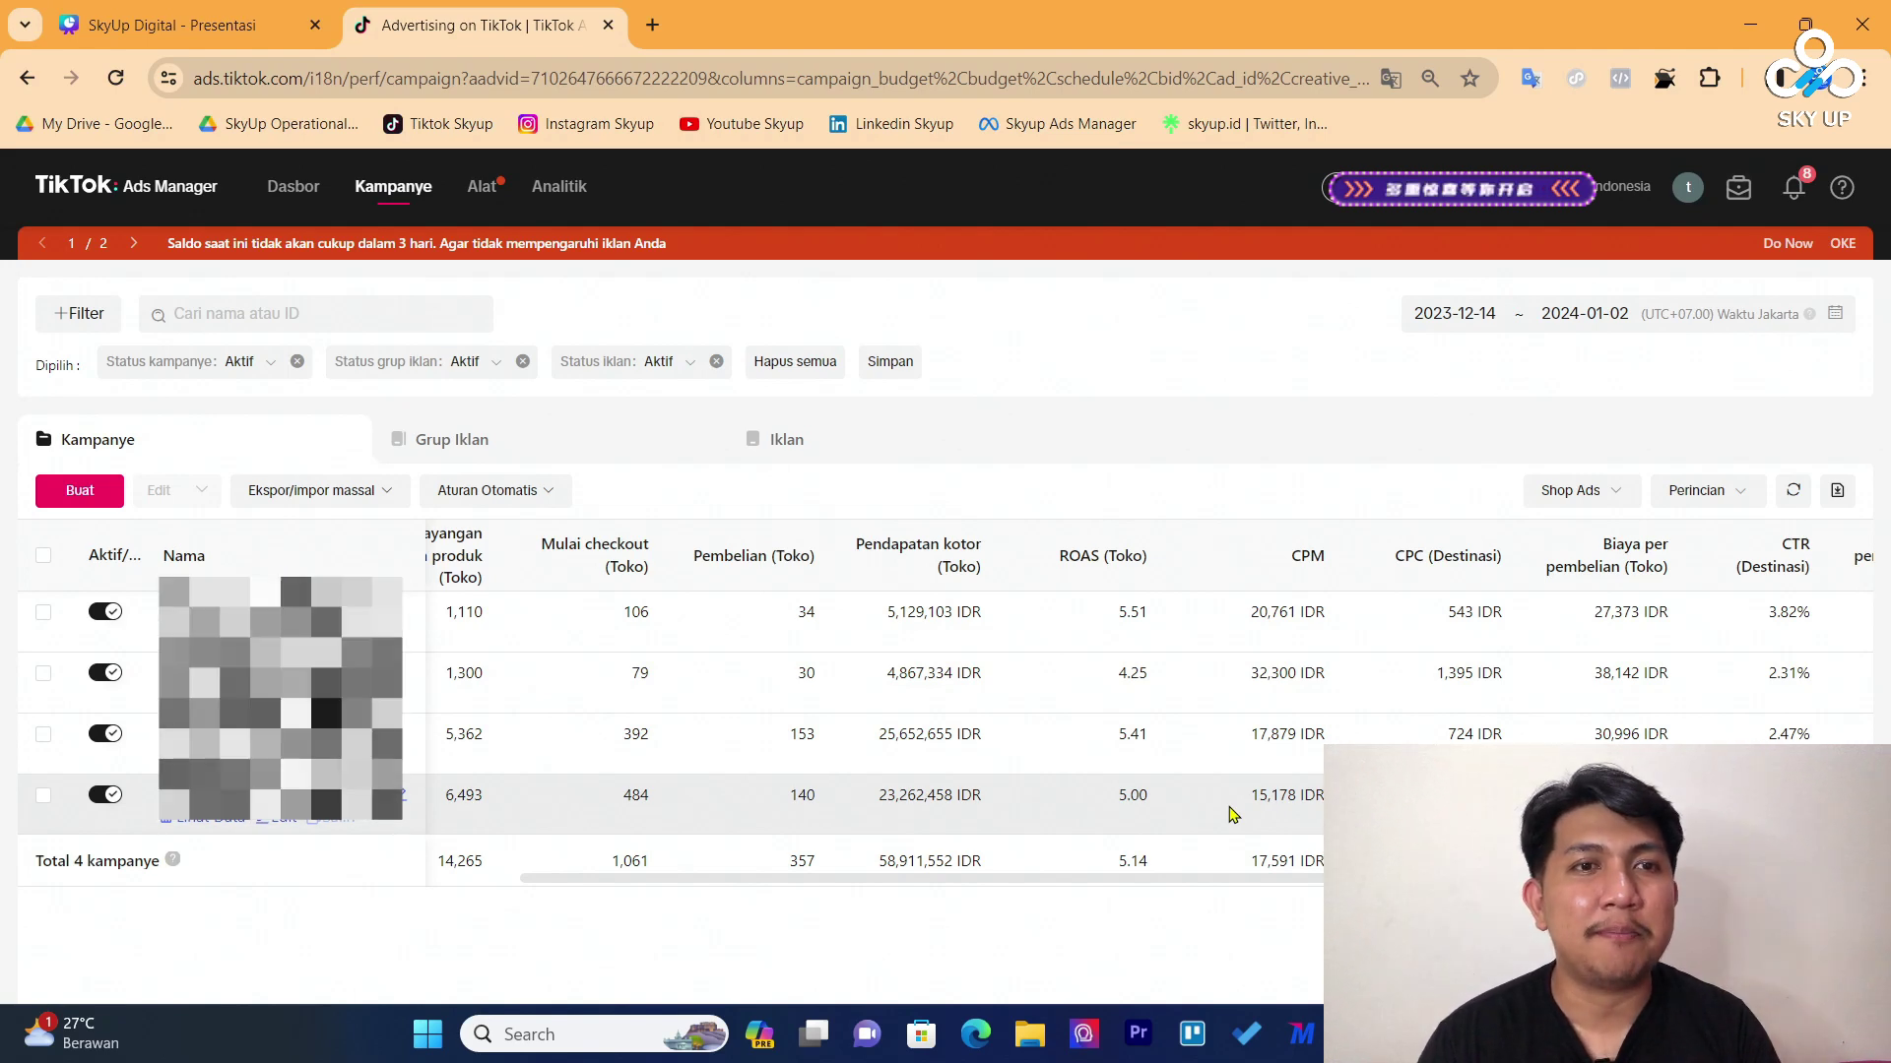
{"action": "scroll", "coordinate": [1231, 813], "scroll_direction": "right", "scroll_amount": 3}
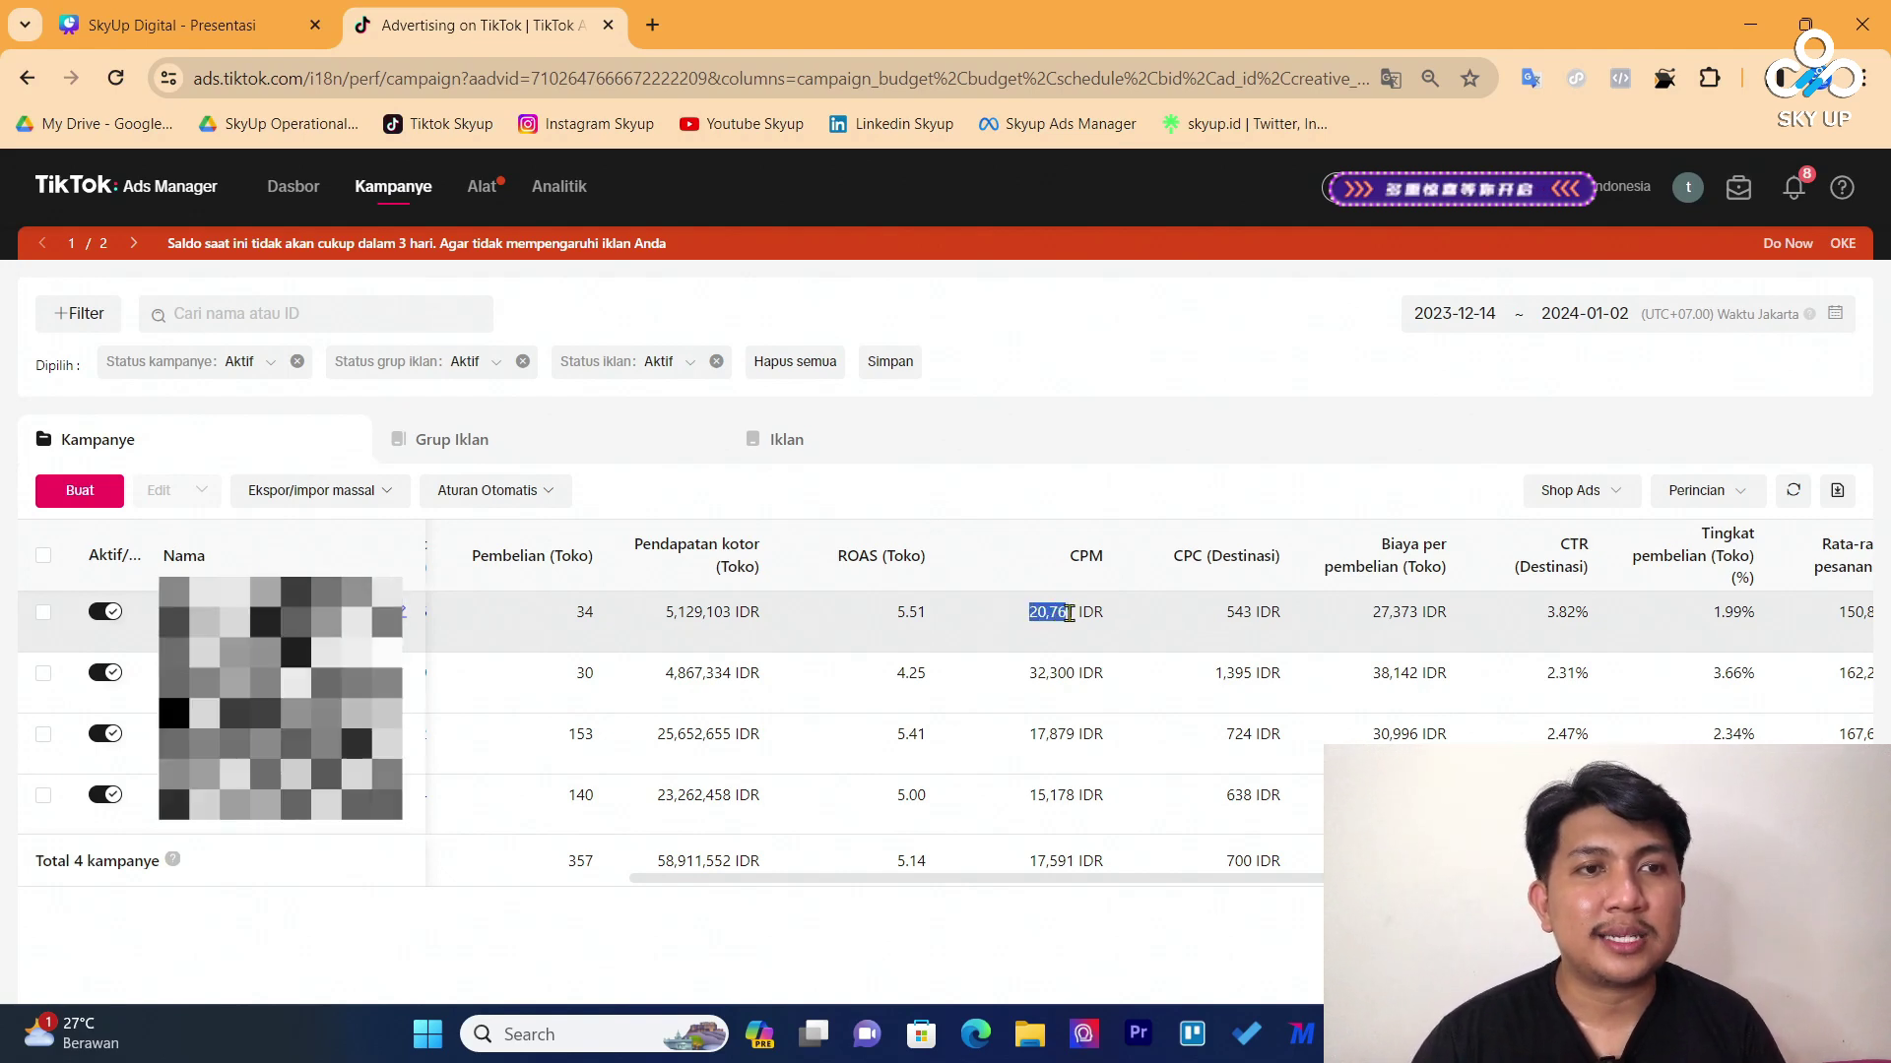
{"action": "scroll", "coordinate": [1177, 631], "scroll_direction": "right", "scroll_amount": 3}
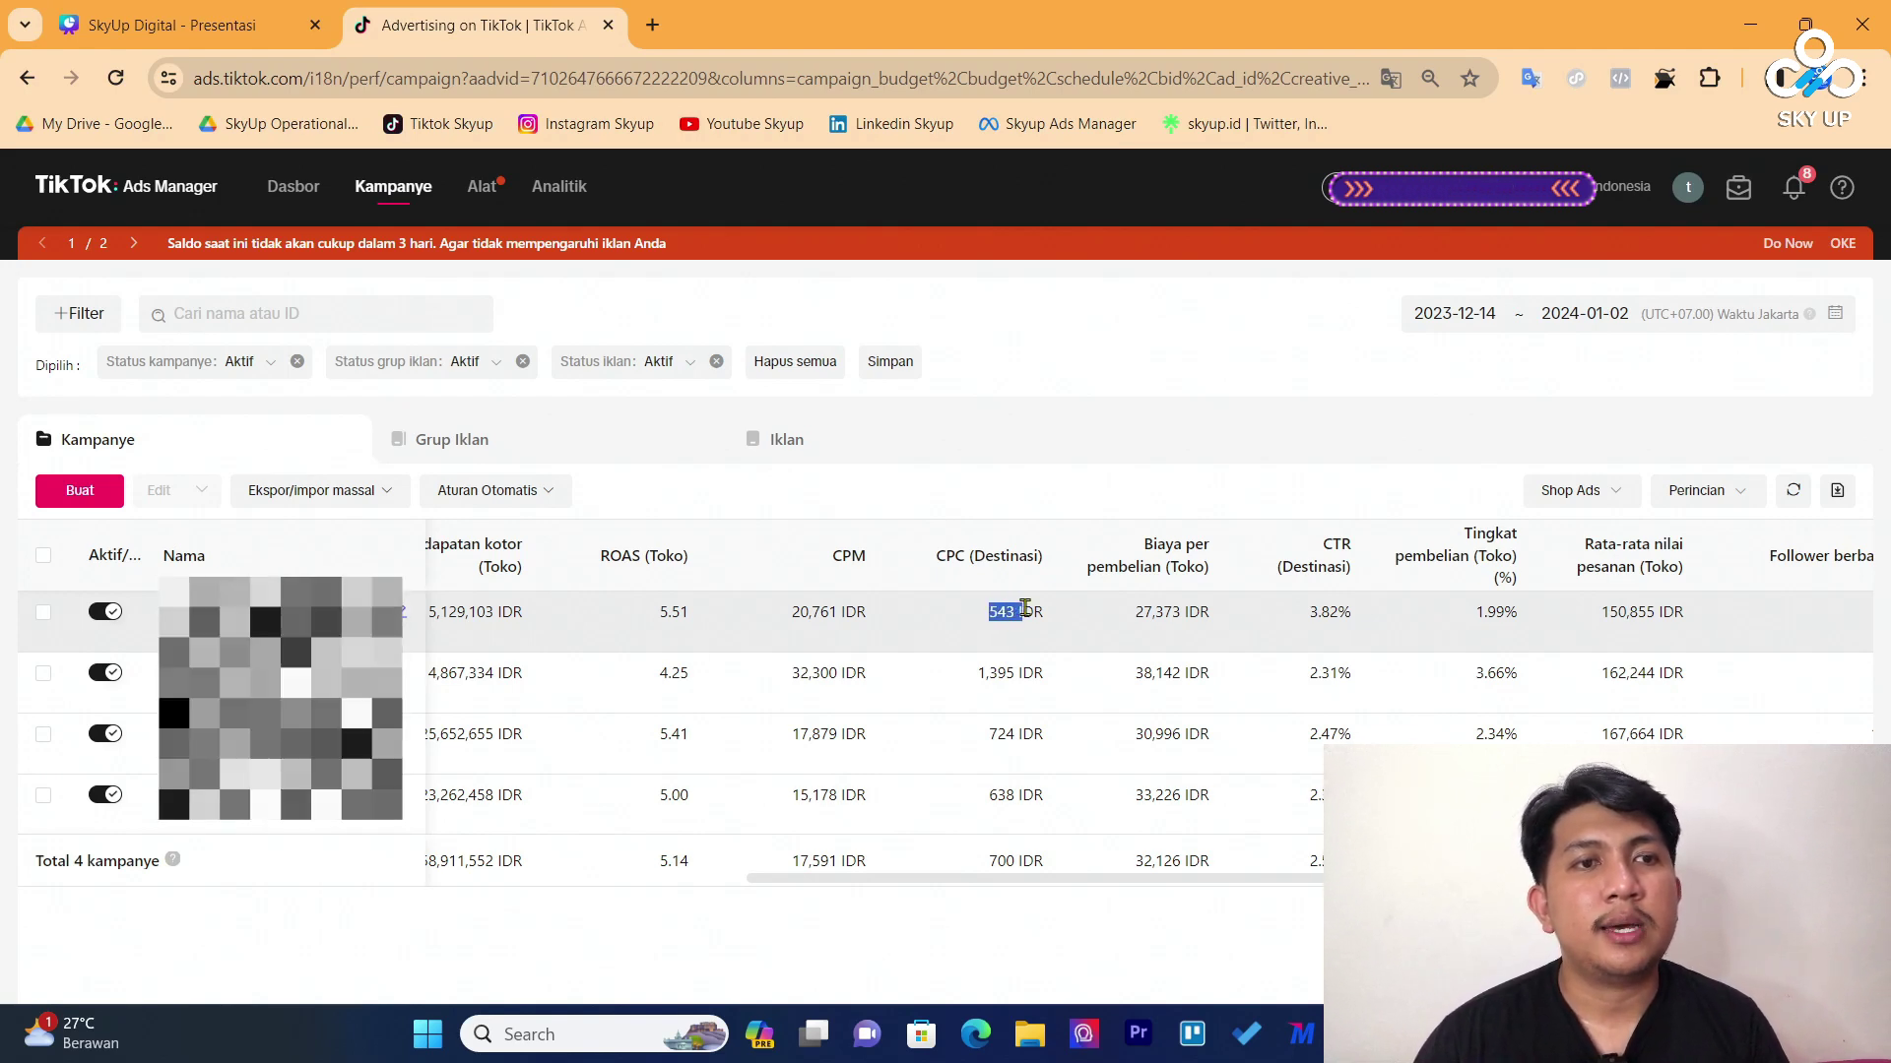
{"action": "left_click", "coordinate": [1079, 626]}
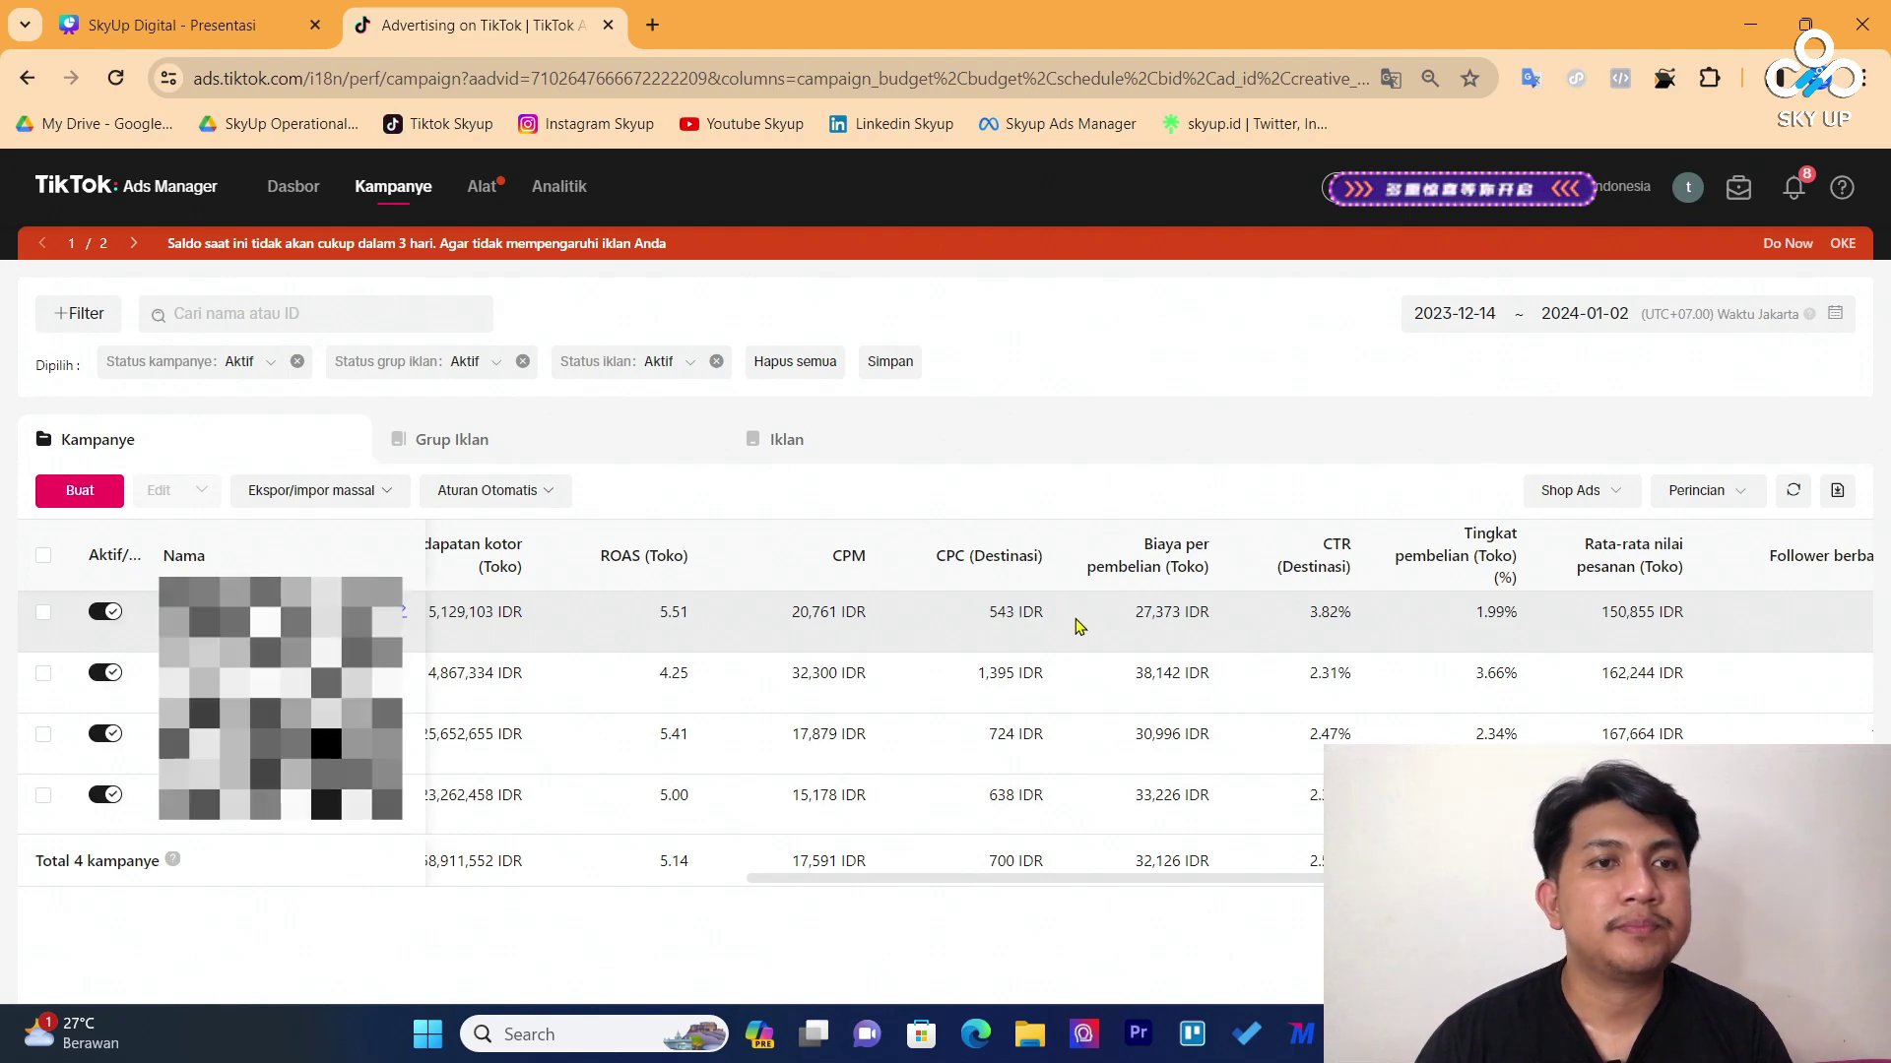
Compare the cost per purchase (Biaya per pembelian) across the campaigns and the total row, focusing on the first campaign
{"action": "scroll", "coordinate": [1089, 615], "scroll_direction": "right", "scroll_amount": 2}
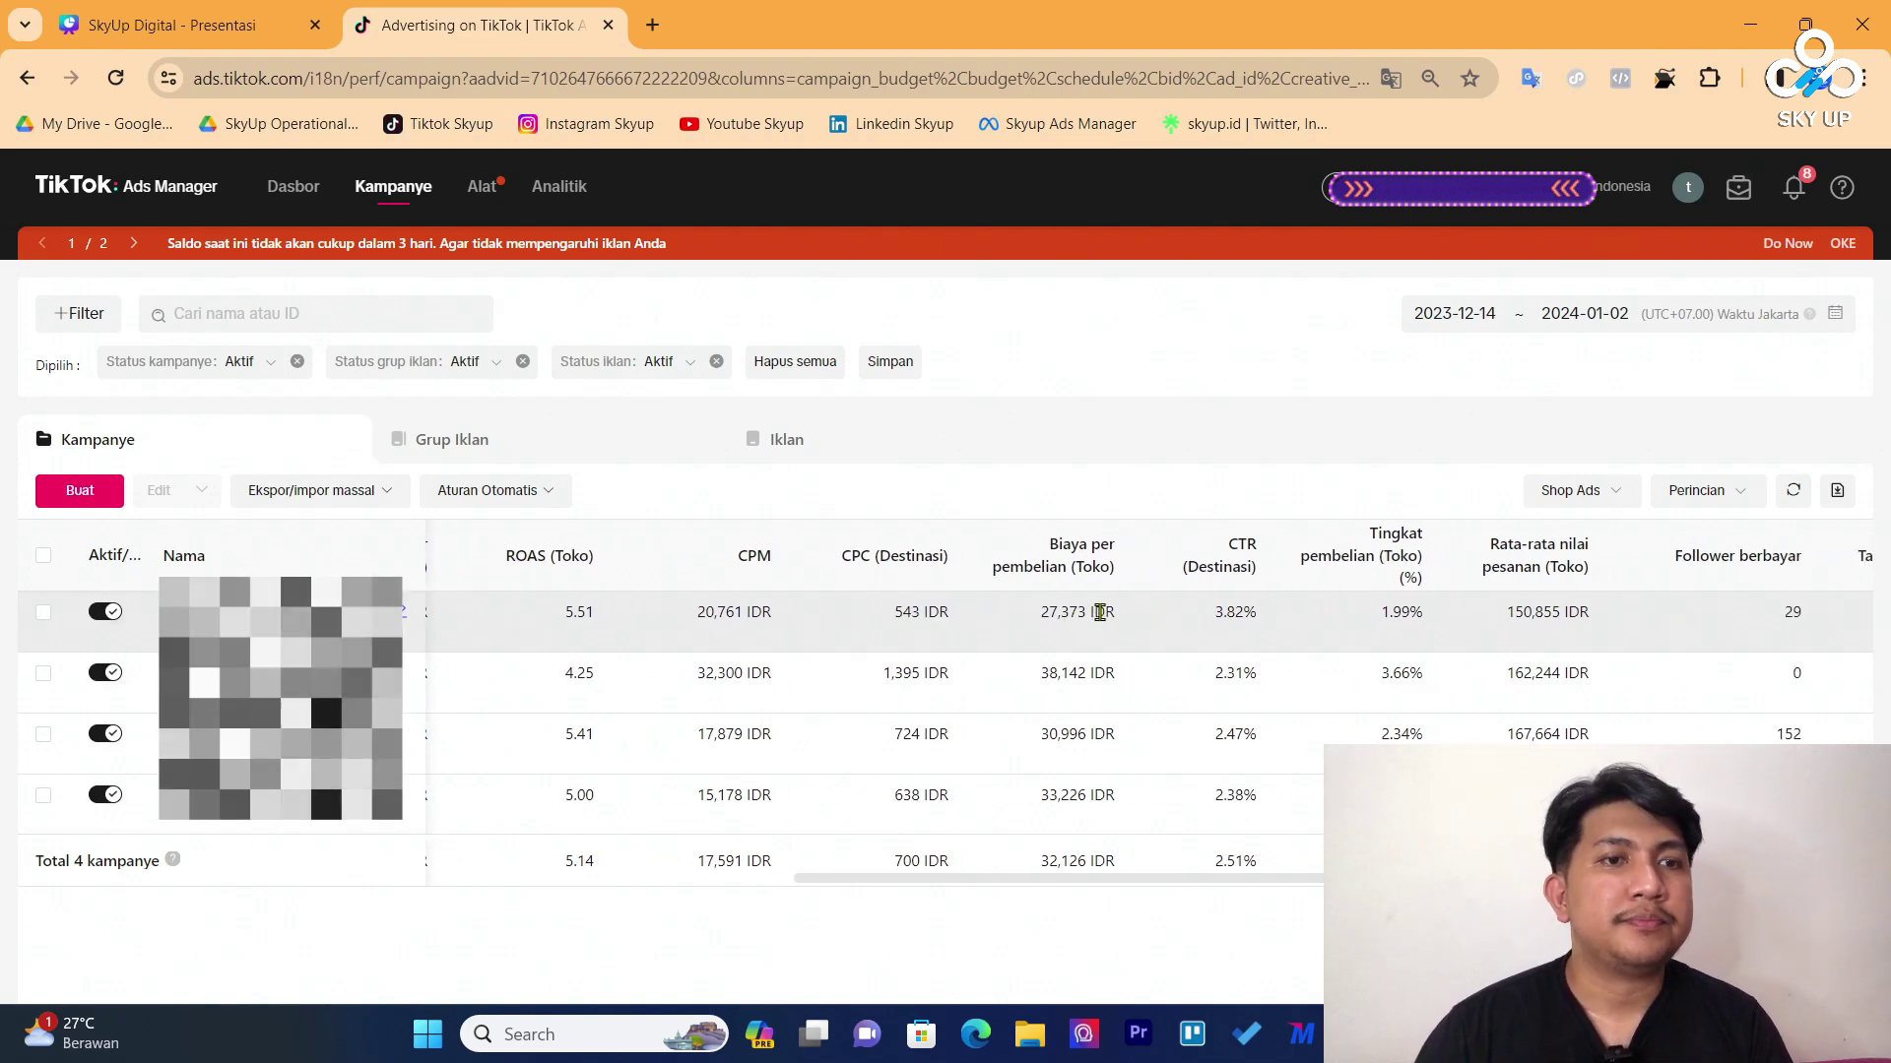
{"action": "mouse_move", "coordinate": [1106, 561]}
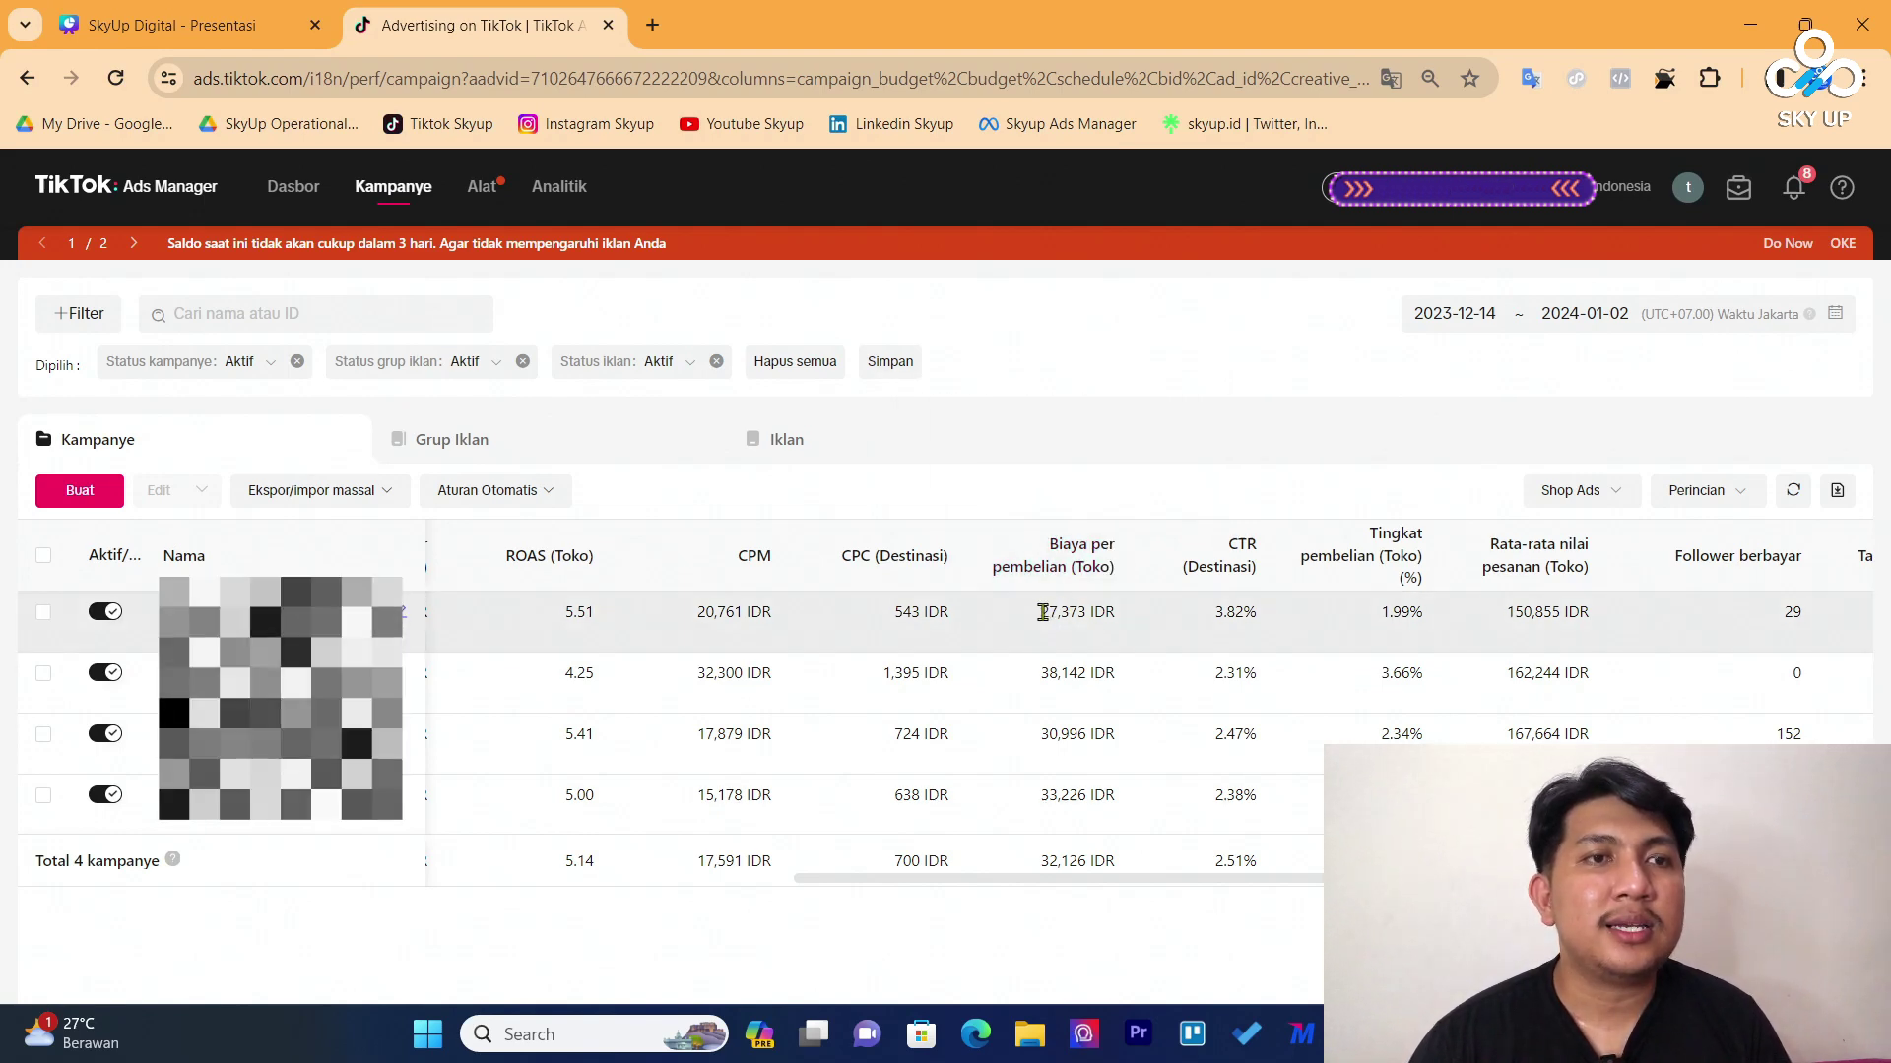
{"action": "left_click_drag", "start_coordinate": [1043, 612], "coordinate": [1073, 612]}
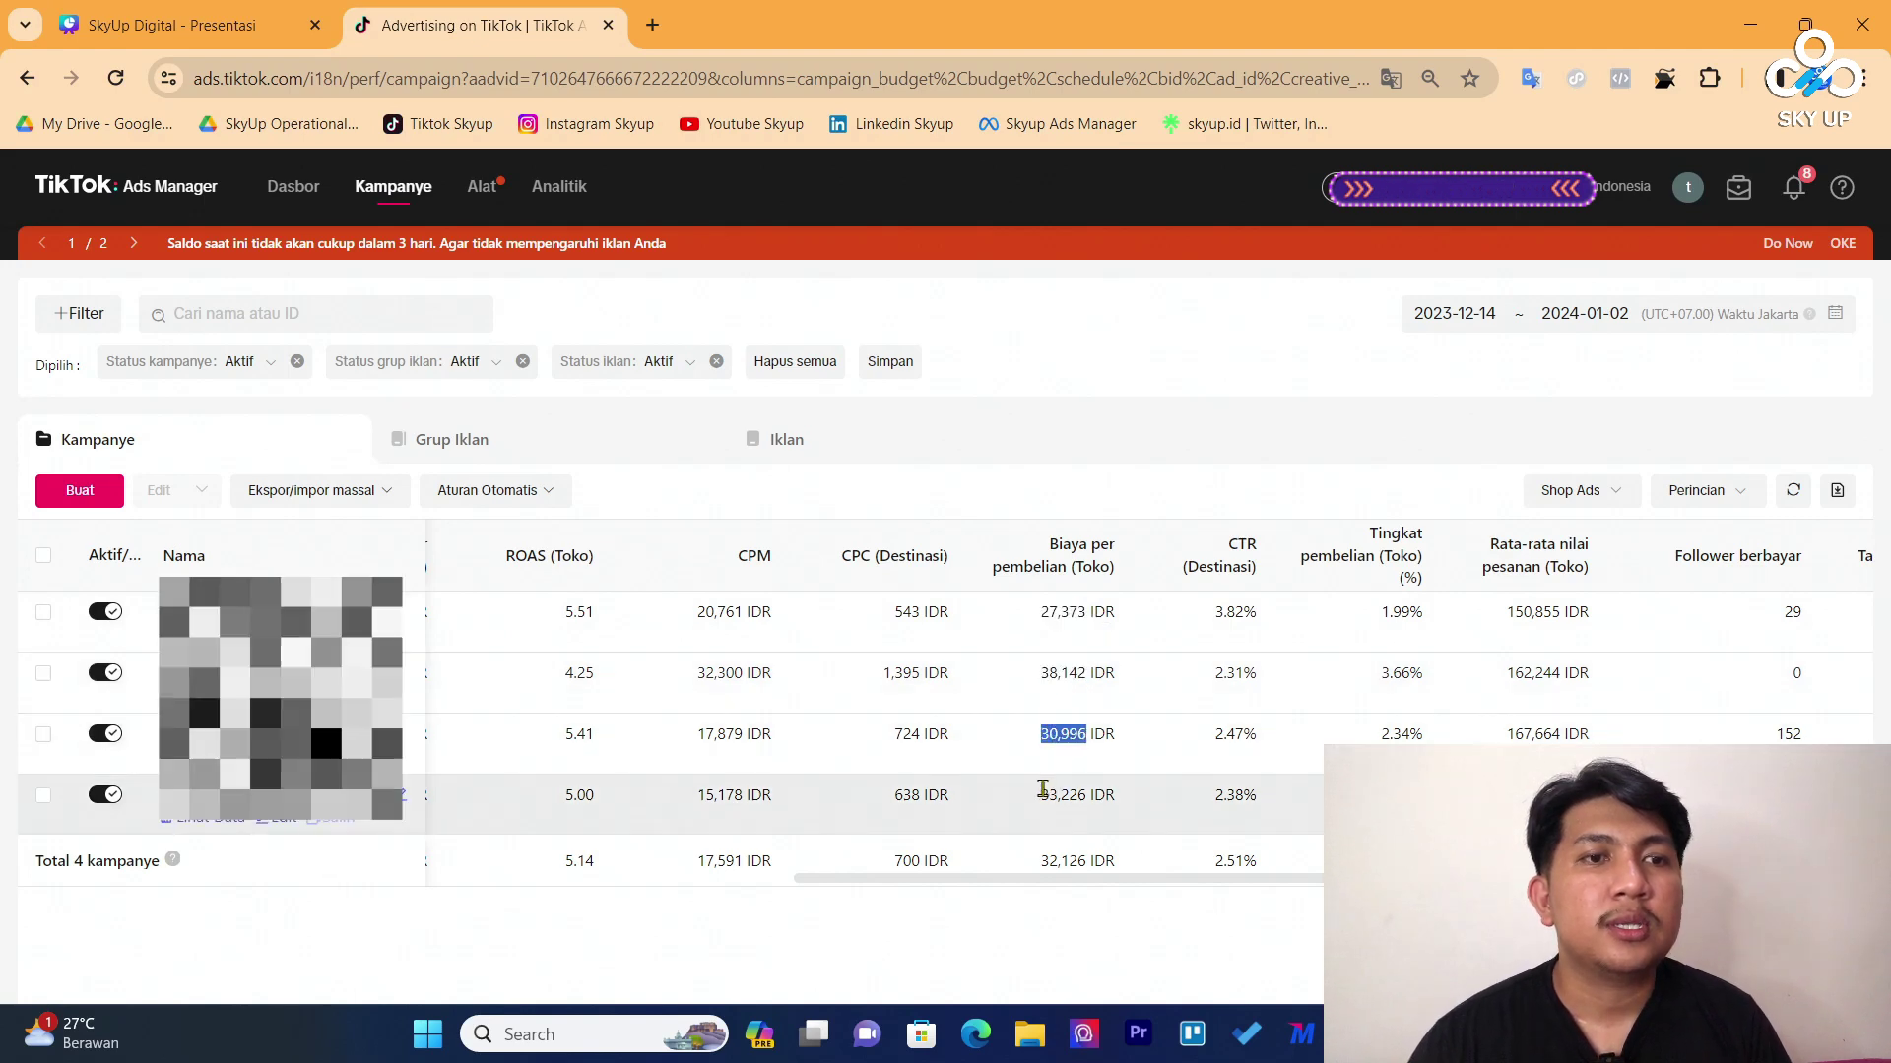
{"action": "left_click_drag", "start_coordinate": [1041, 795], "coordinate": [1089, 795]}
{"action": "left_click_drag", "start_coordinate": [1039, 862], "coordinate": [1095, 863]}
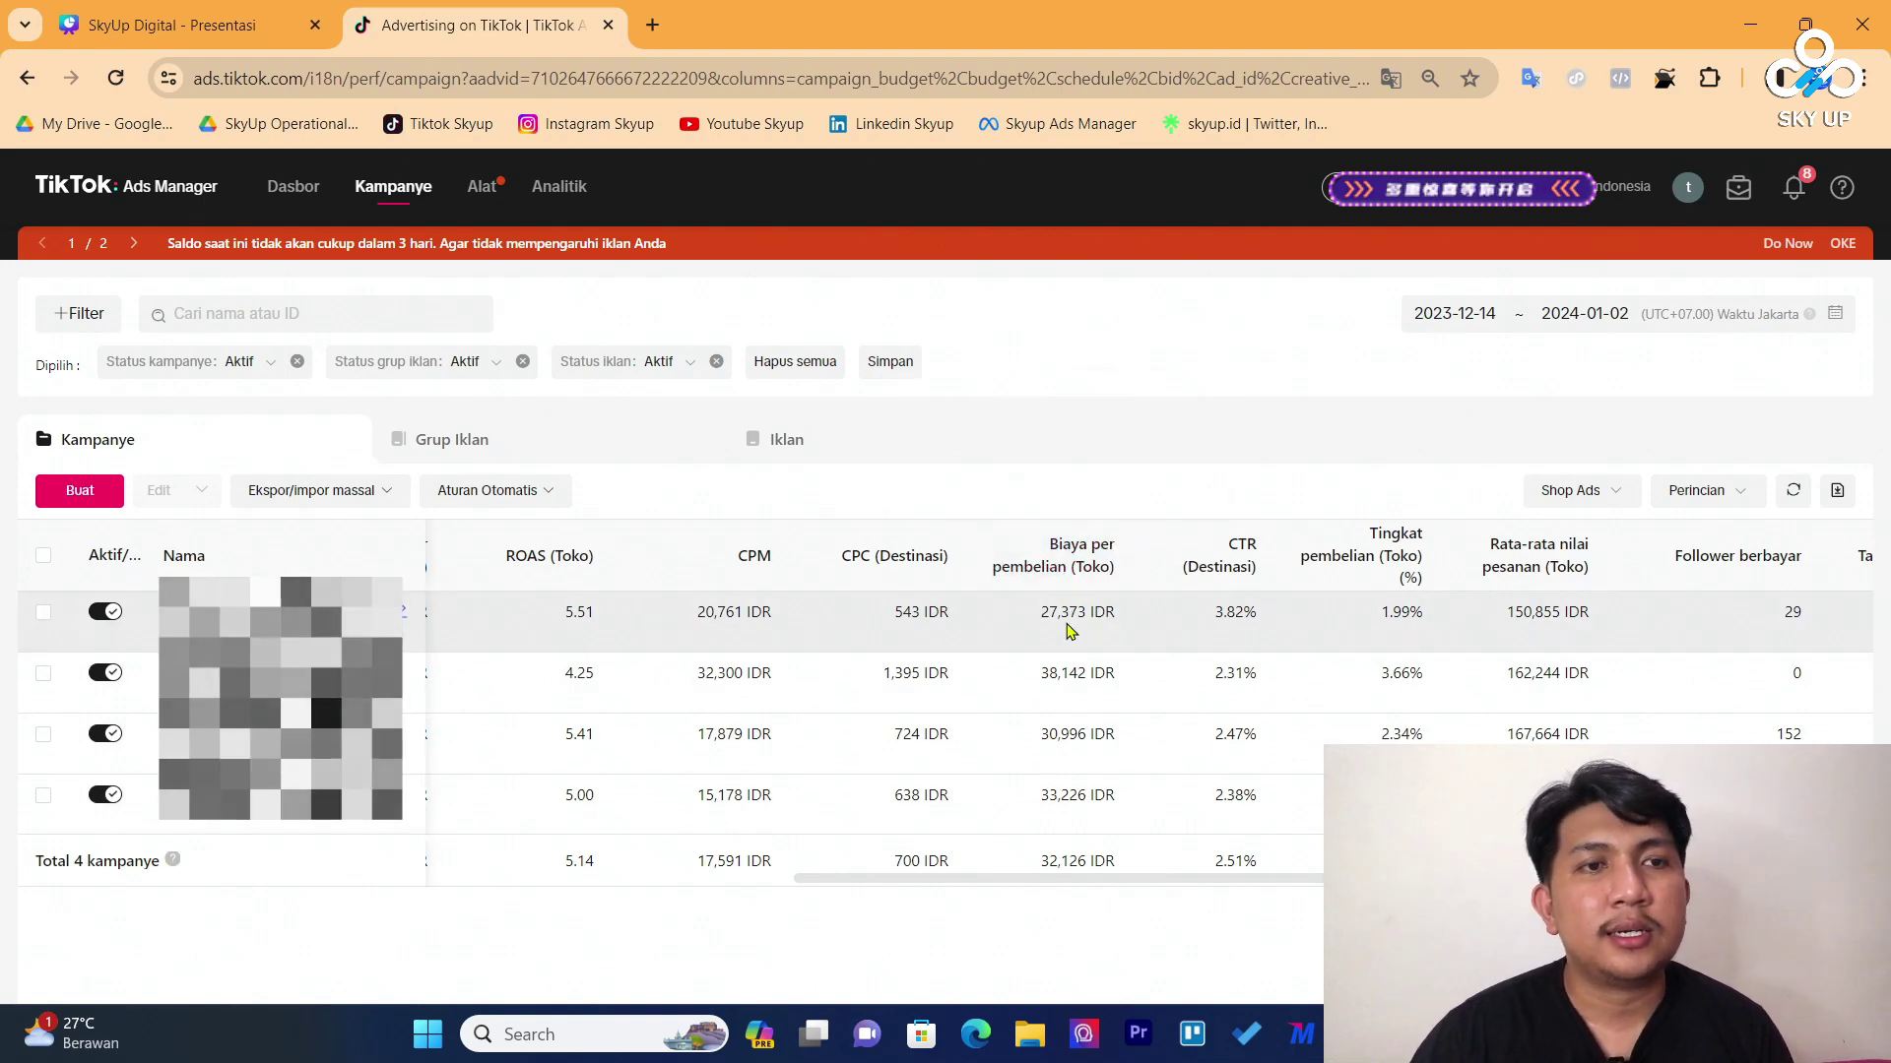
{"action": "left_click_drag", "start_coordinate": [1047, 612], "coordinate": [1078, 612]}
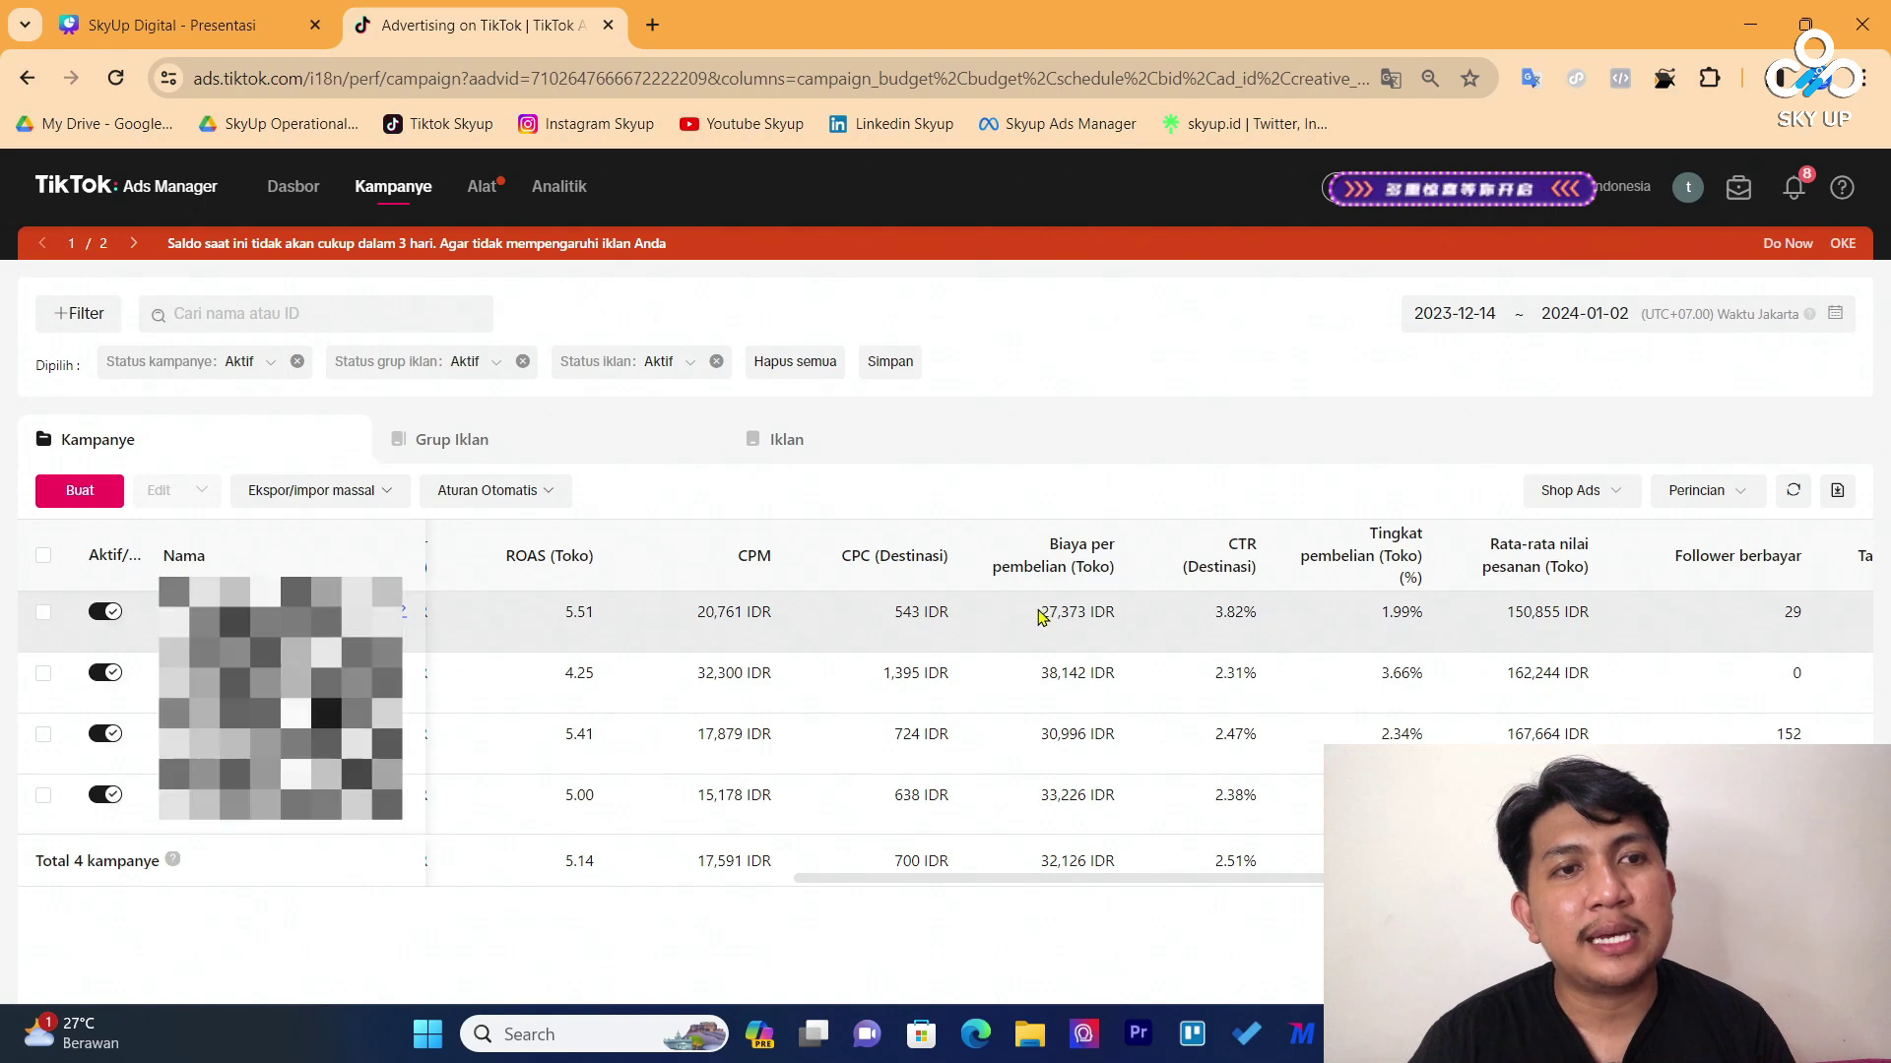
{"action": "left_click_drag", "start_coordinate": [1040, 612], "coordinate": [1079, 617]}
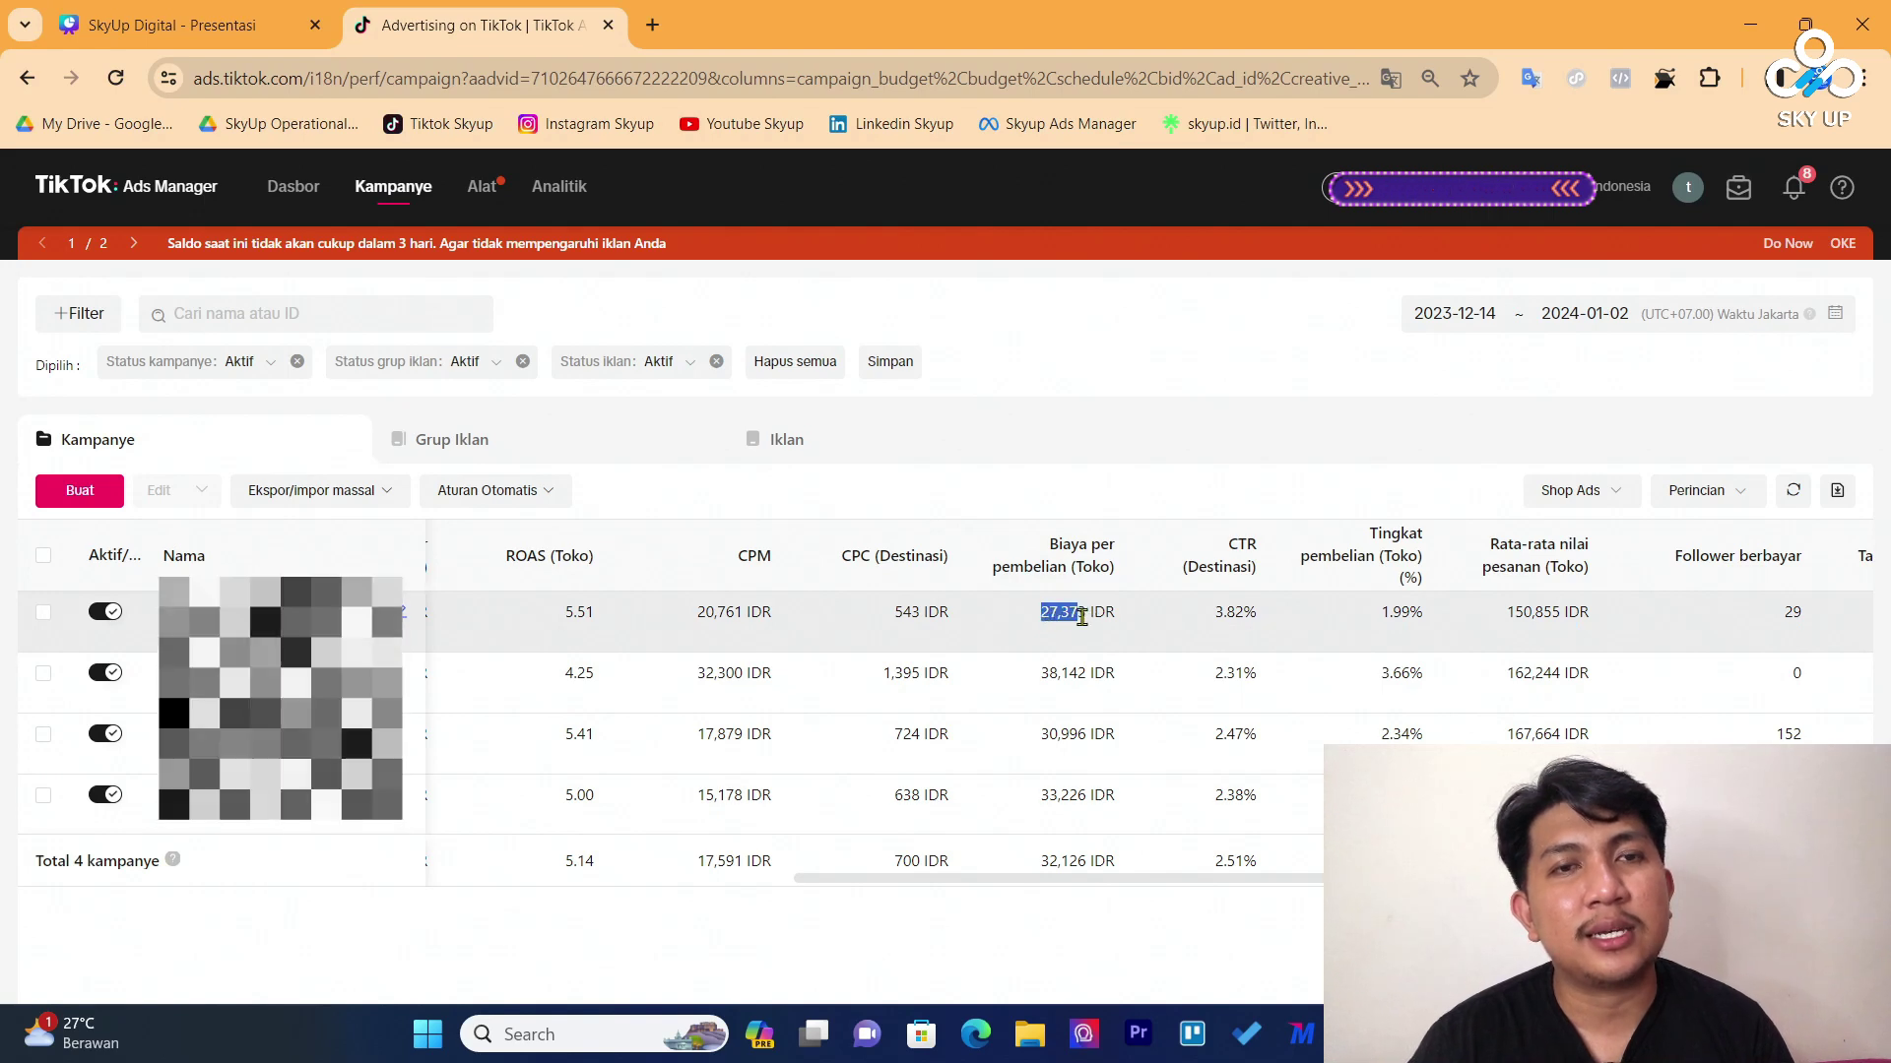
{"action": "left_click", "coordinate": [1130, 626]}
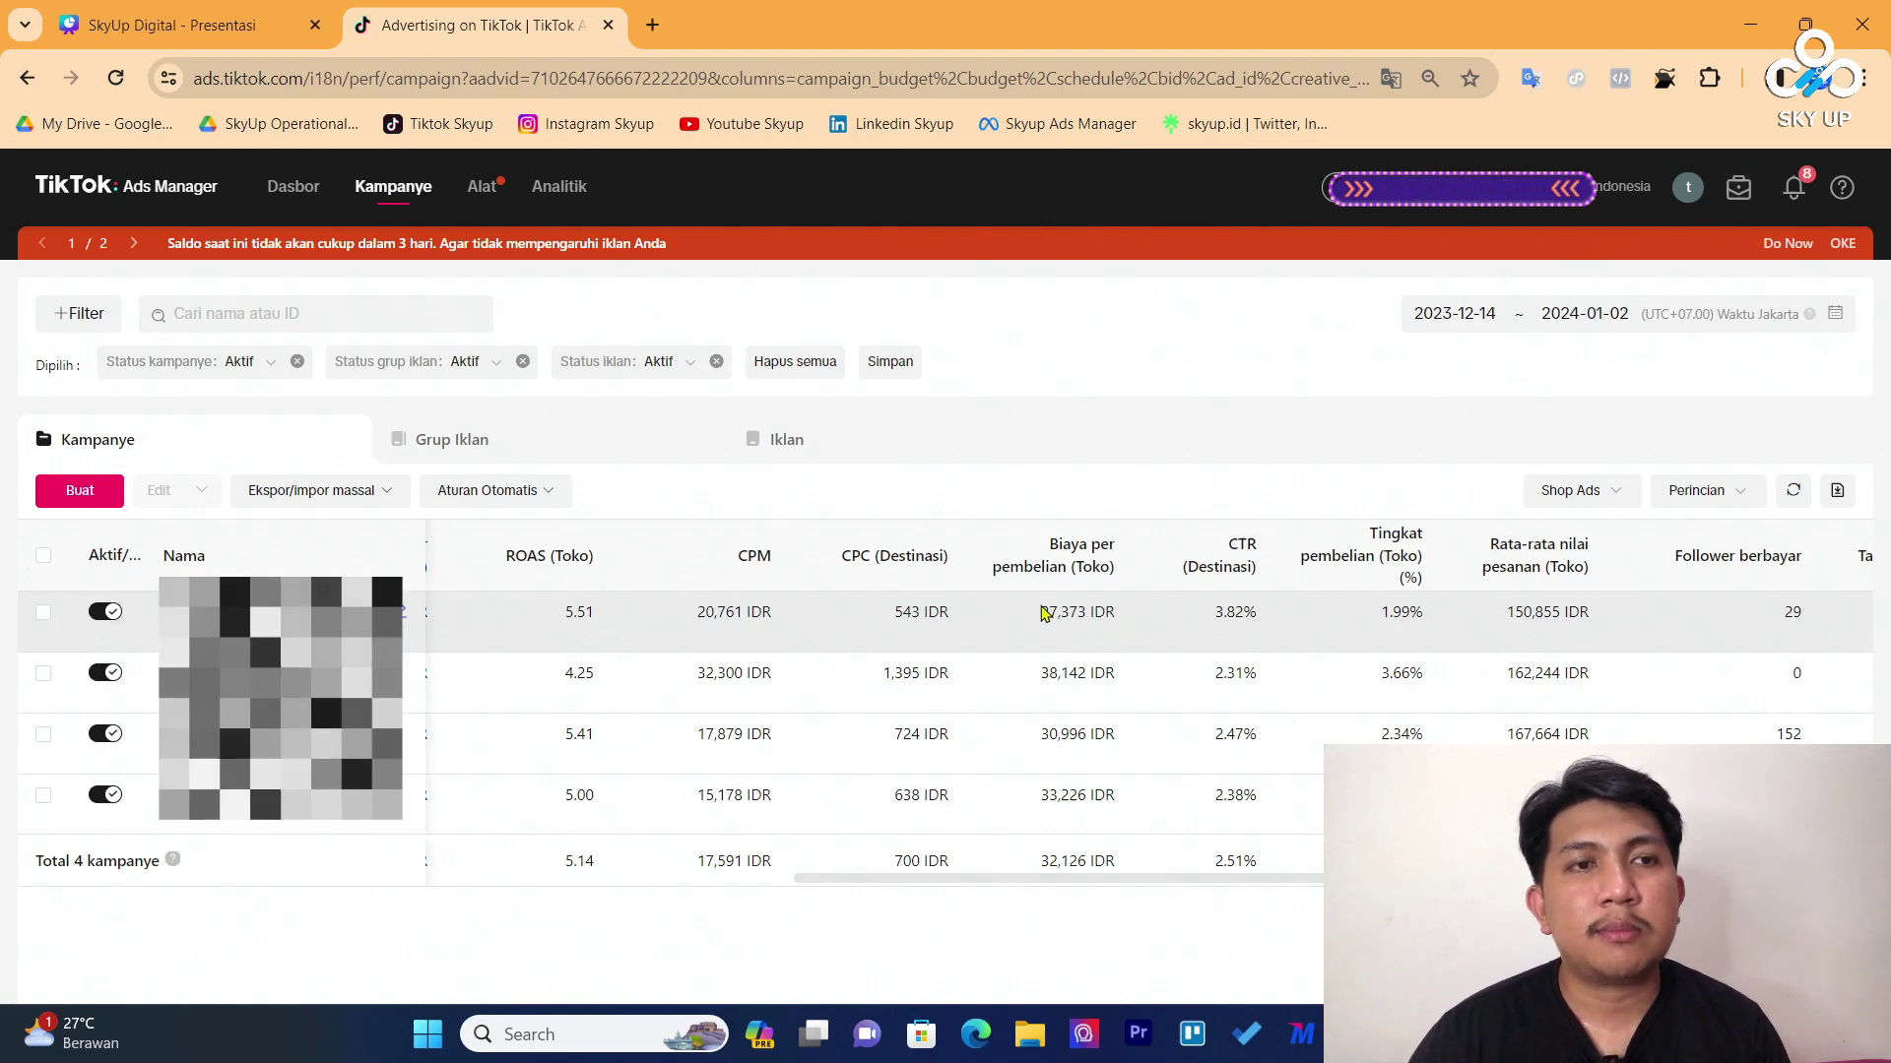
{"action": "left_click_drag", "start_coordinate": [1042, 613], "coordinate": [1091, 616]}
{"action": "left_click", "coordinate": [1130, 622]}
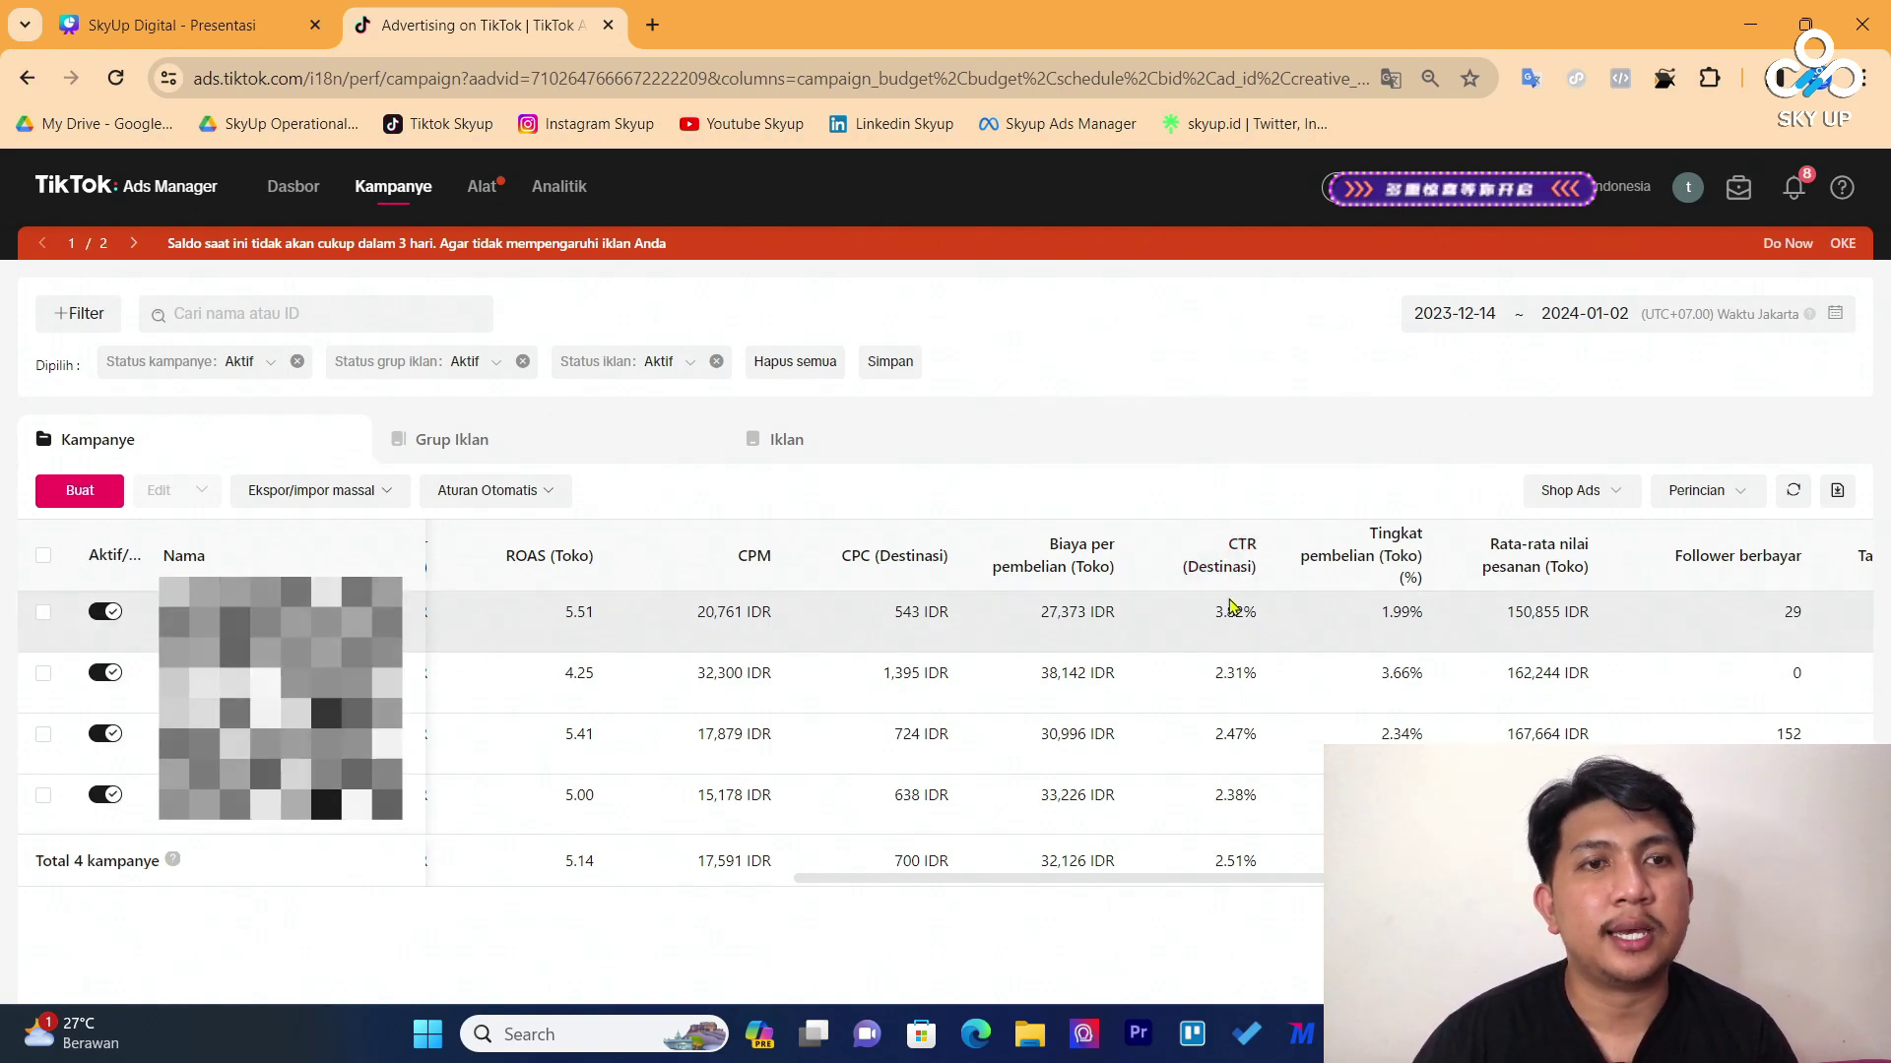
Review the campaigns' CTR, purchase rate, average order value, paid followers and video views columns
{"action": "mouse_move", "coordinate": [1239, 568]}
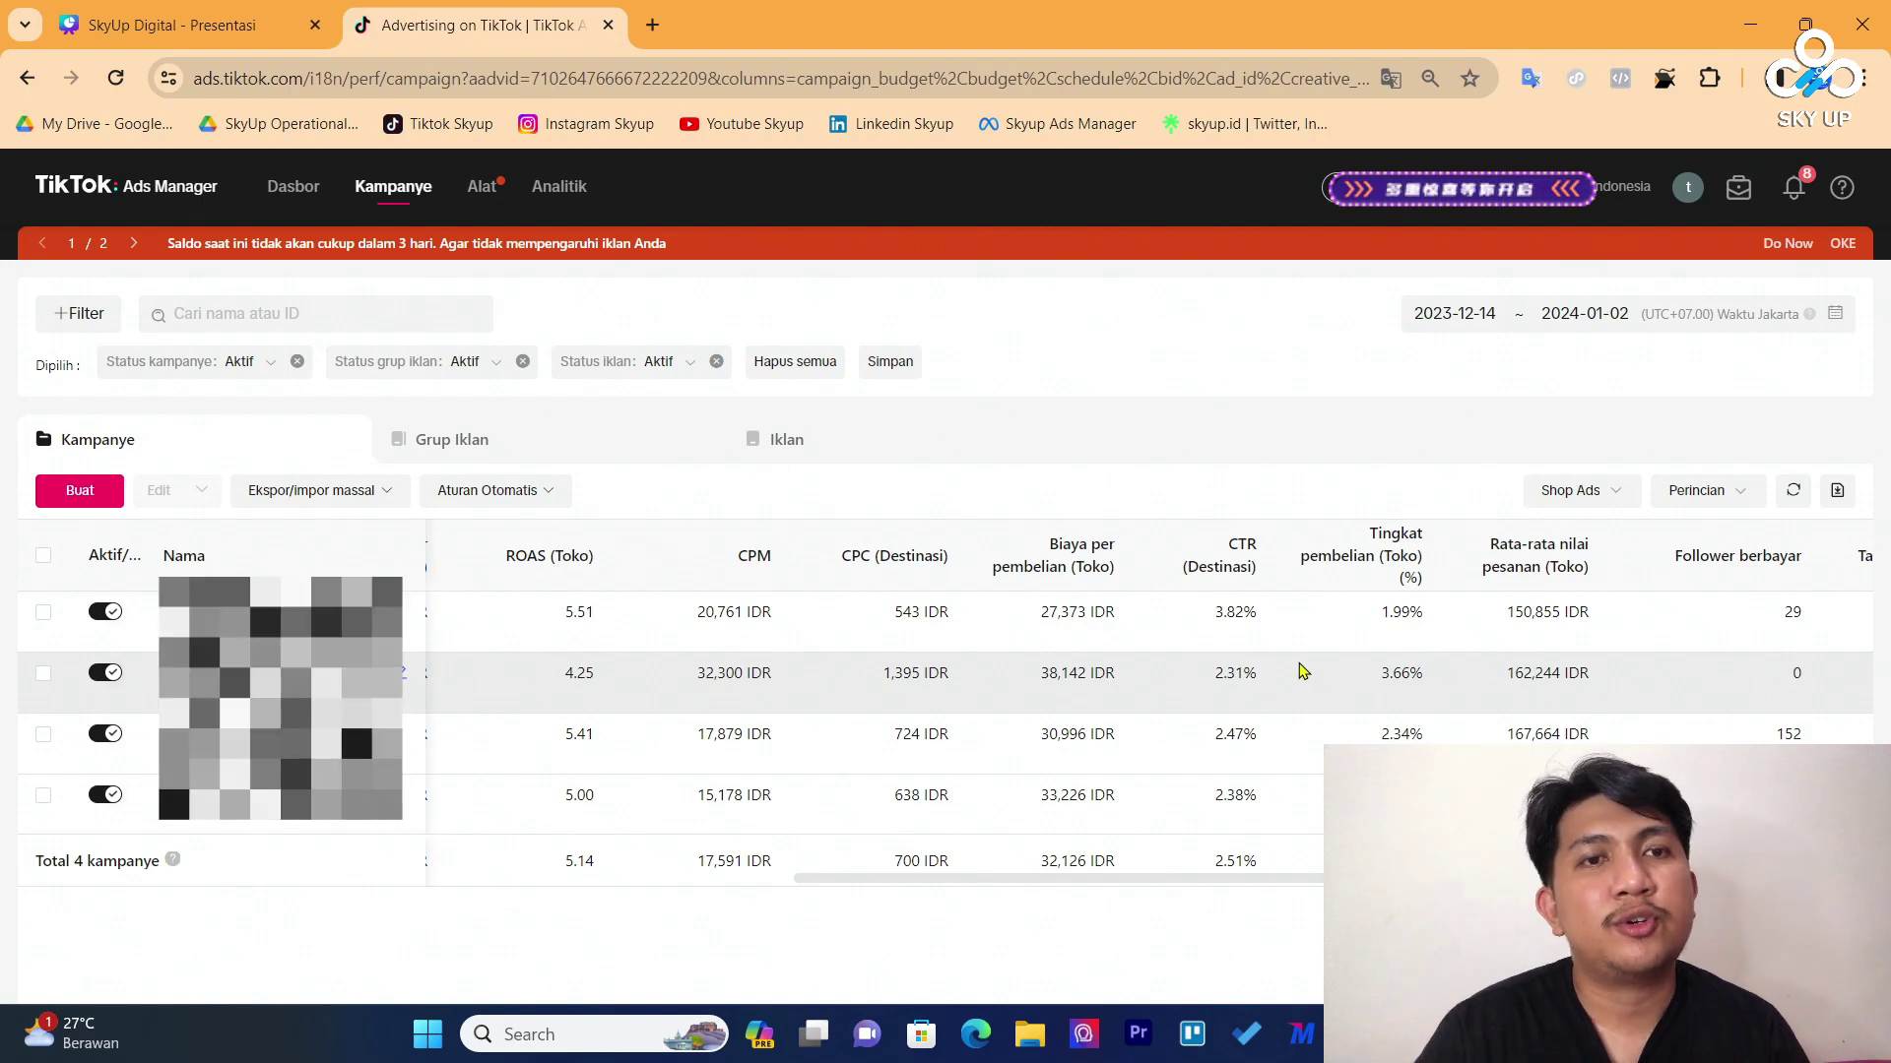
{"action": "scroll", "coordinate": [1300, 671], "scroll_direction": "right", "scroll_amount": 3}
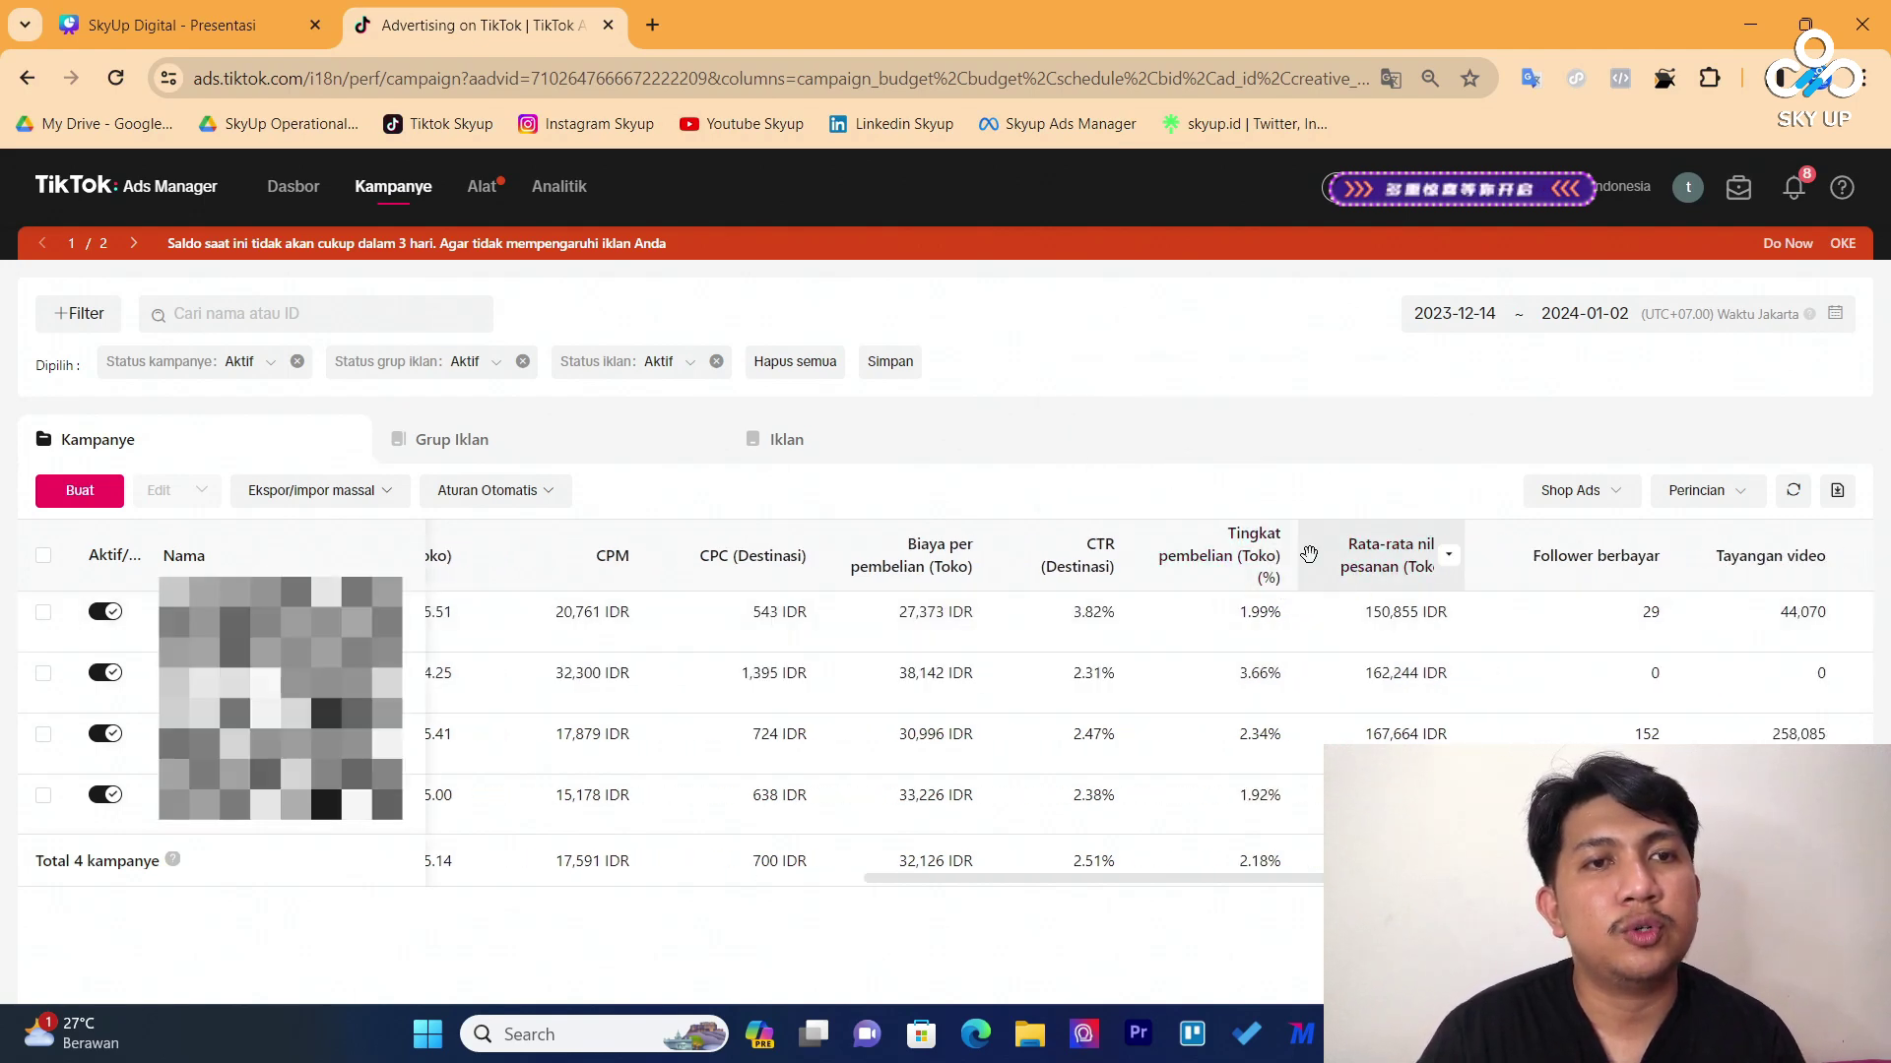
{"action": "mouse_move", "coordinate": [1252, 576]}
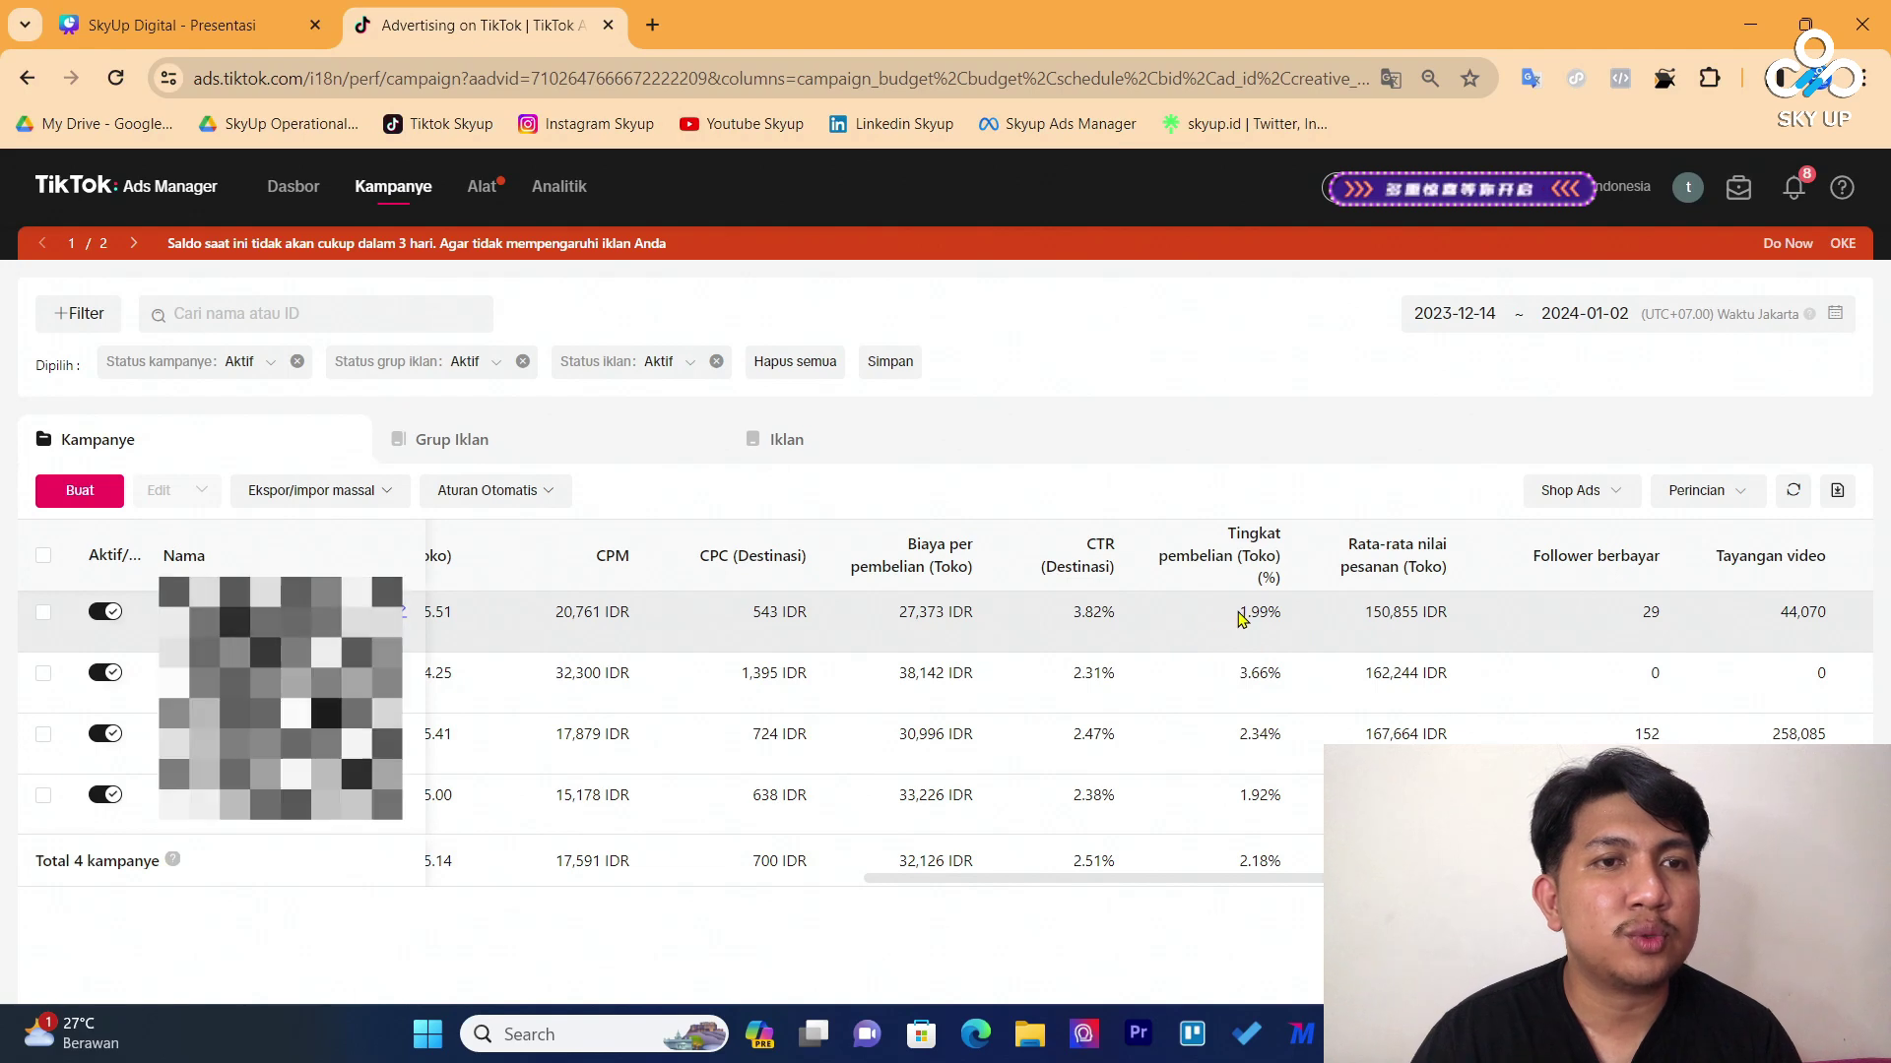
{"action": "scroll", "coordinate": [1211, 622], "scroll_direction": "left", "scroll_amount": 3}
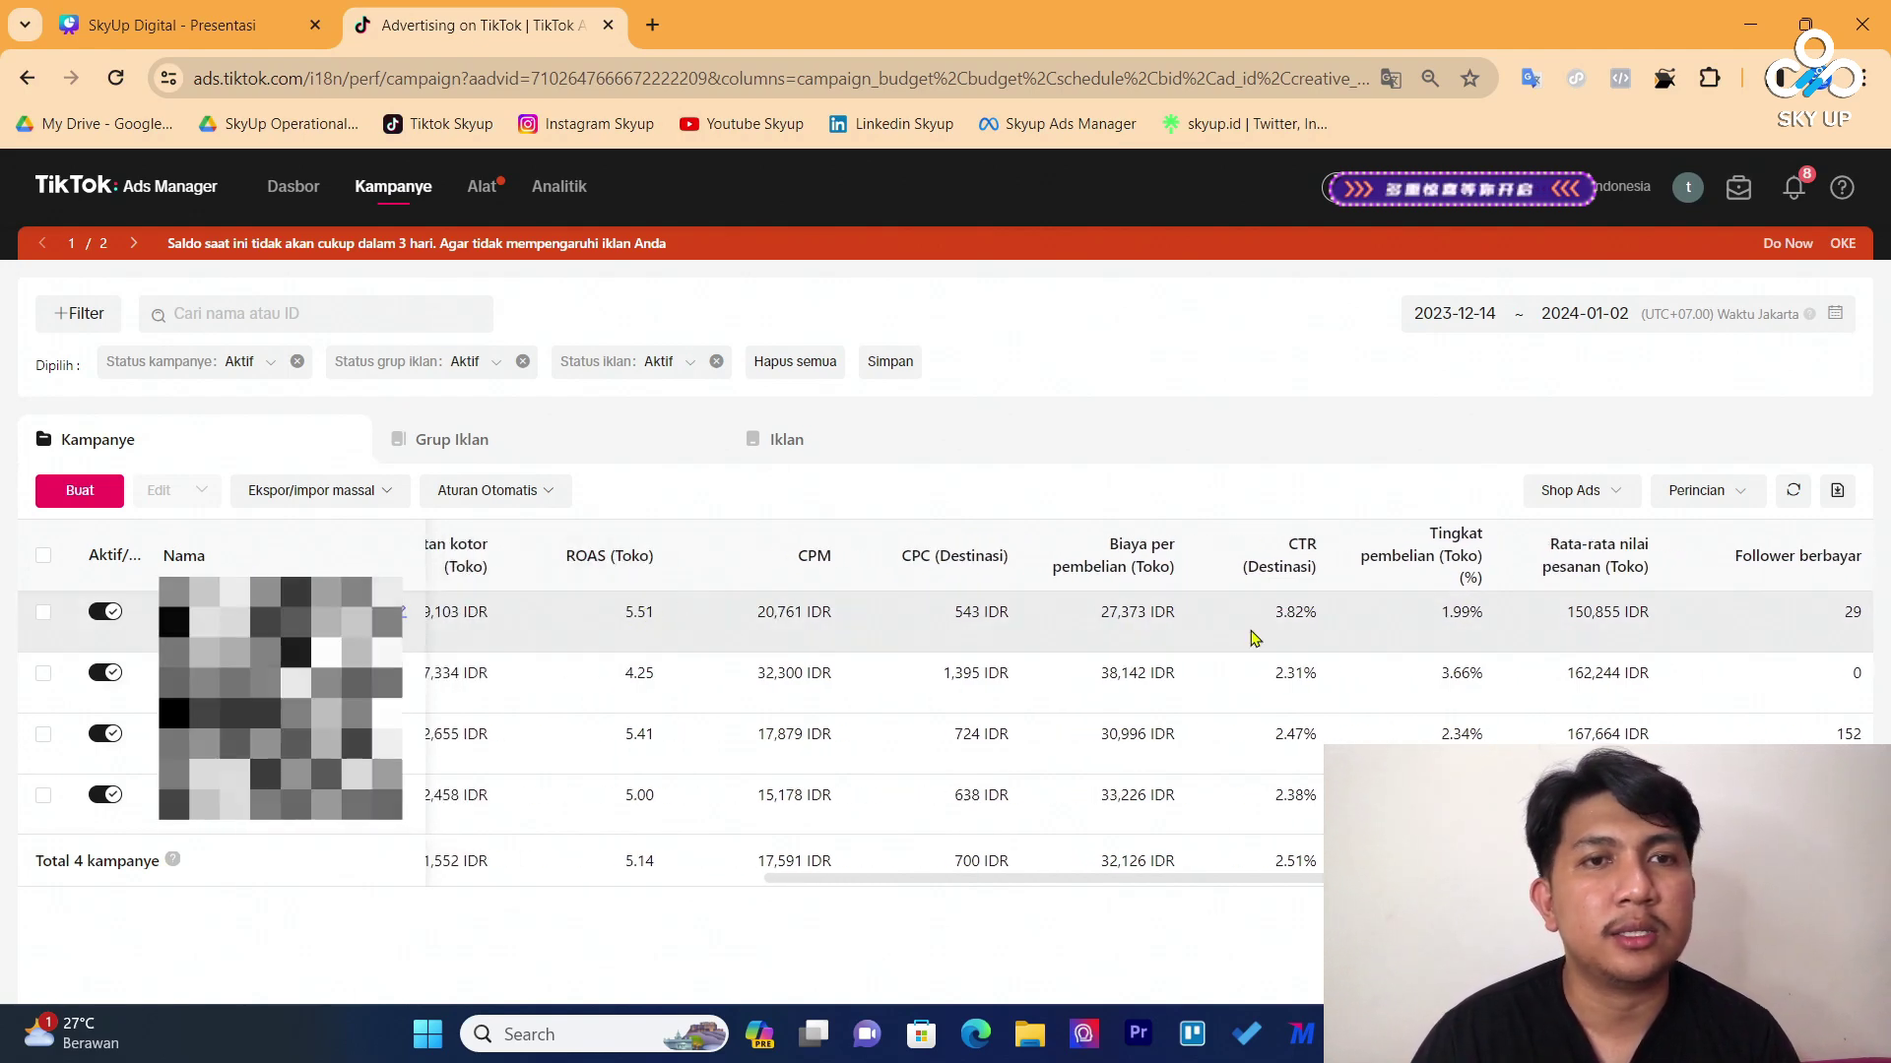
{"action": "scroll", "coordinate": [1253, 638], "scroll_direction": "right", "scroll_amount": 3}
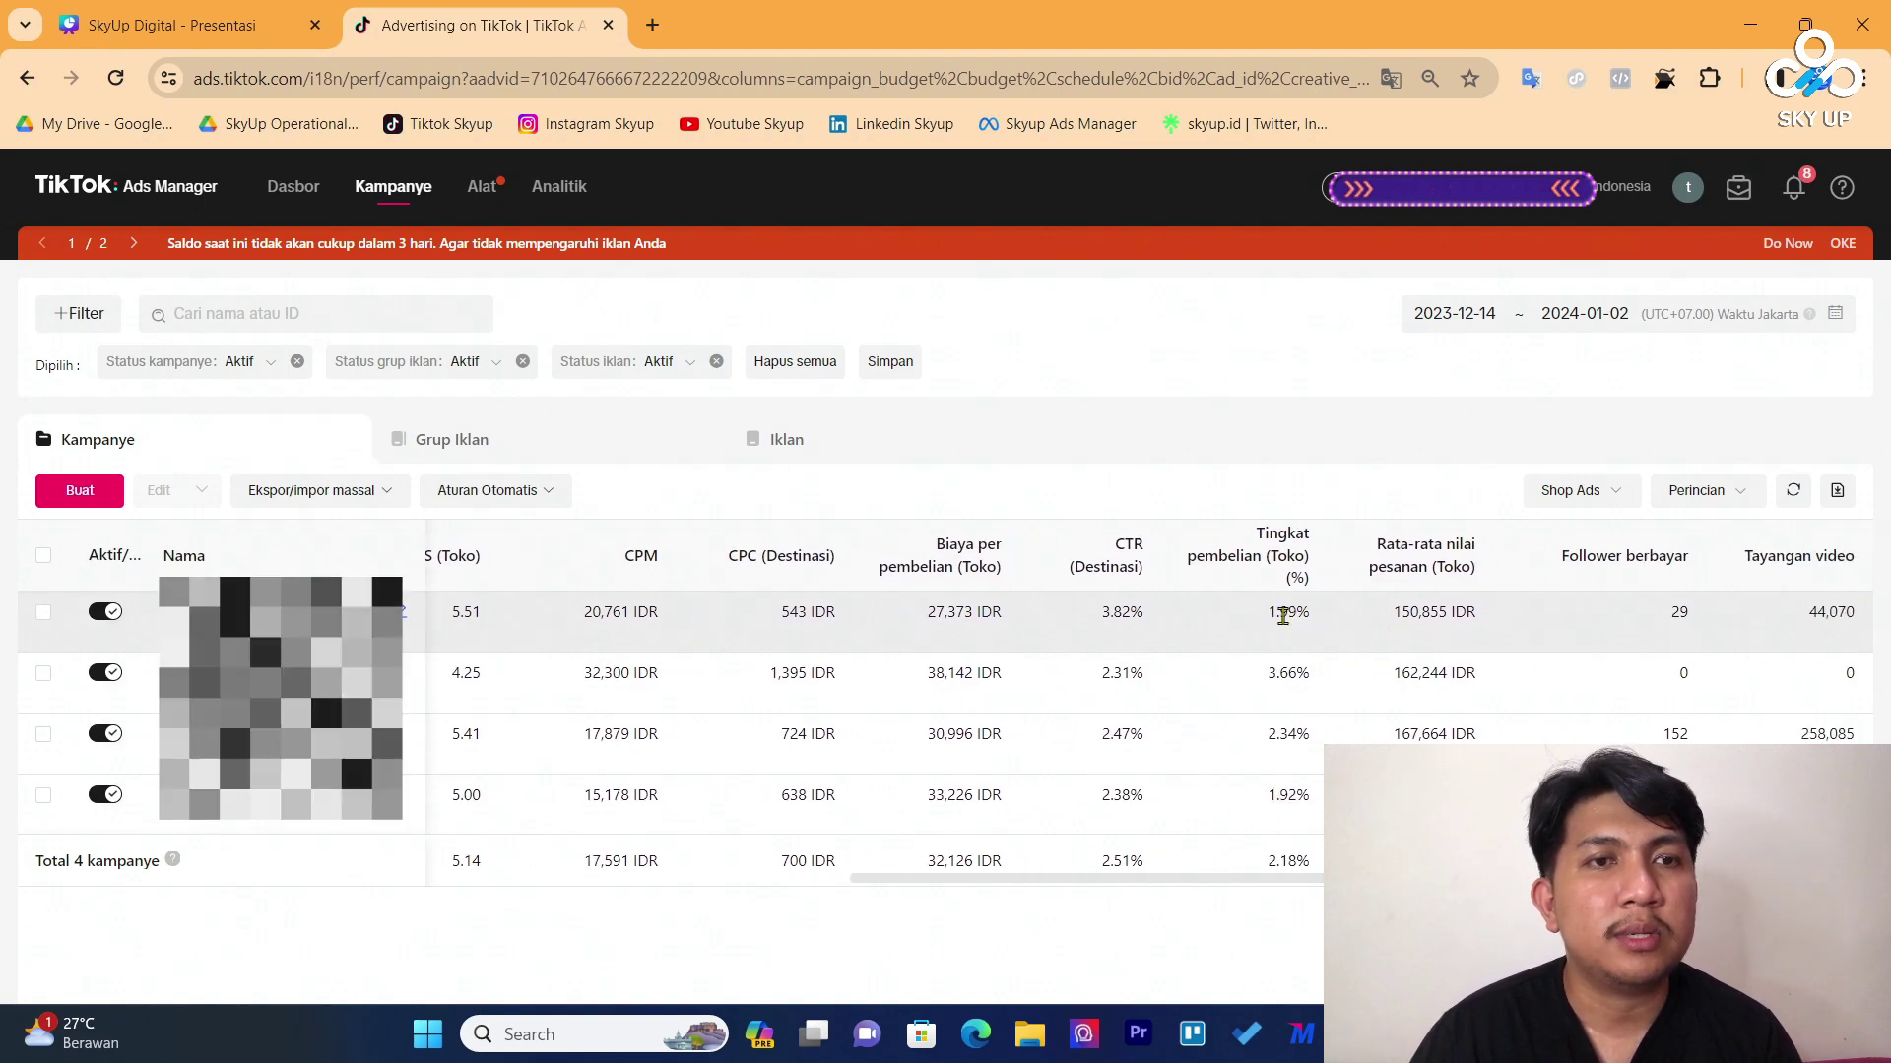
{"action": "scroll", "coordinate": [1317, 657], "scroll_direction": "right", "scroll_amount": 2}
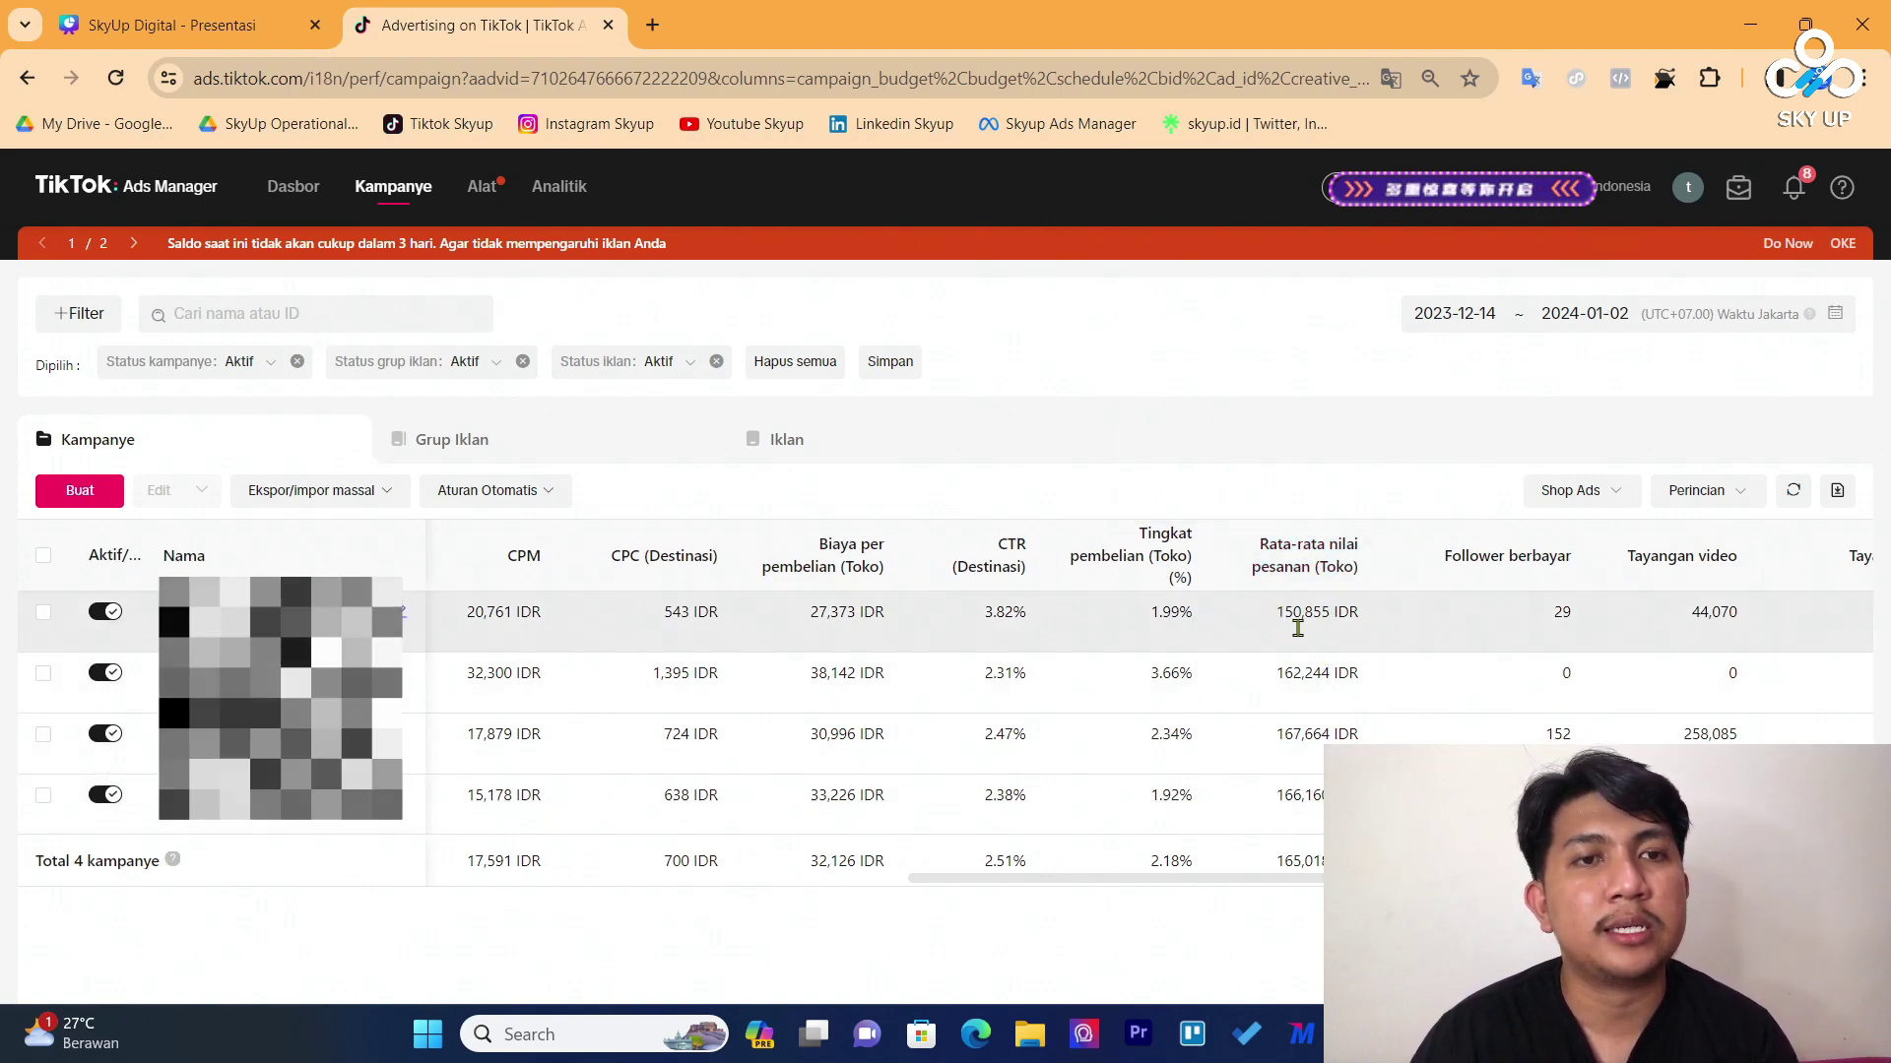
{"action": "scroll", "coordinate": [1491, 669], "scroll_direction": "right", "scroll_amount": 2}
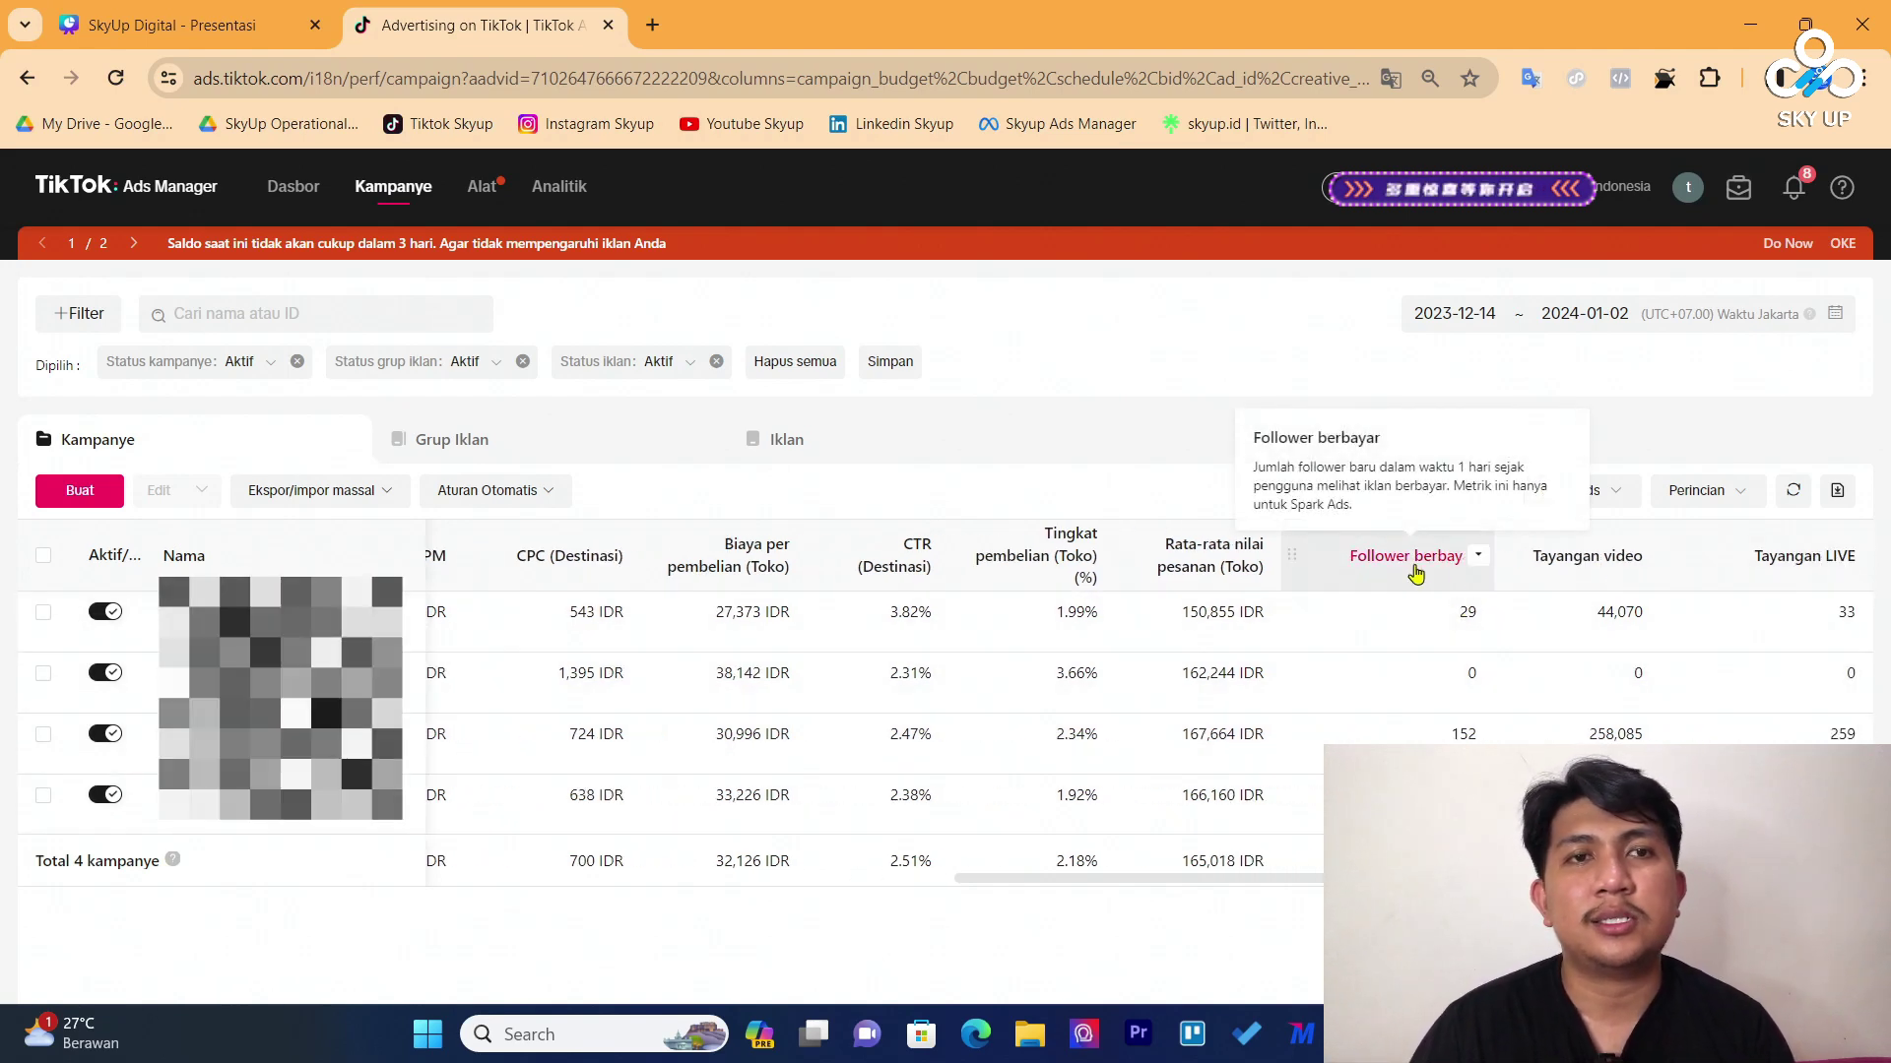
{"action": "mouse_move", "coordinate": [1386, 583]}
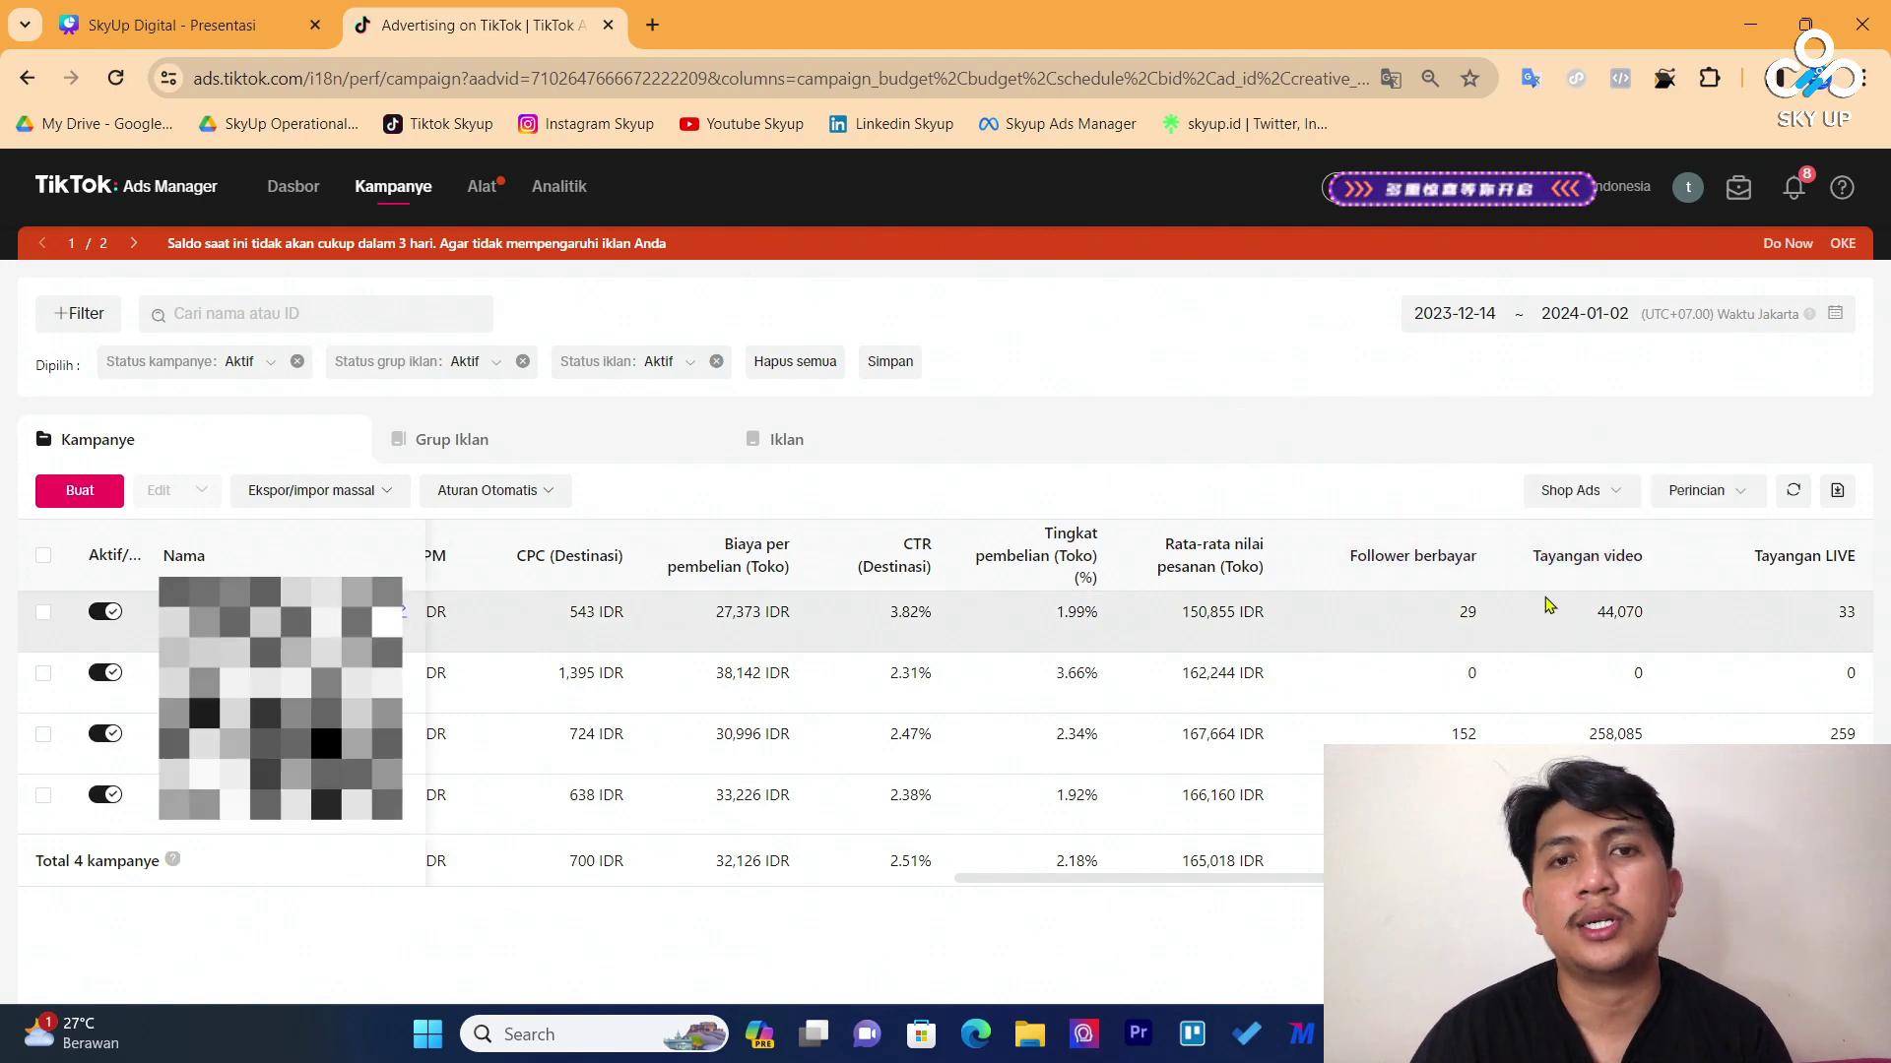
{"action": "scroll", "coordinate": [1083, 660], "scroll_direction": "left", "scroll_amount": 3}
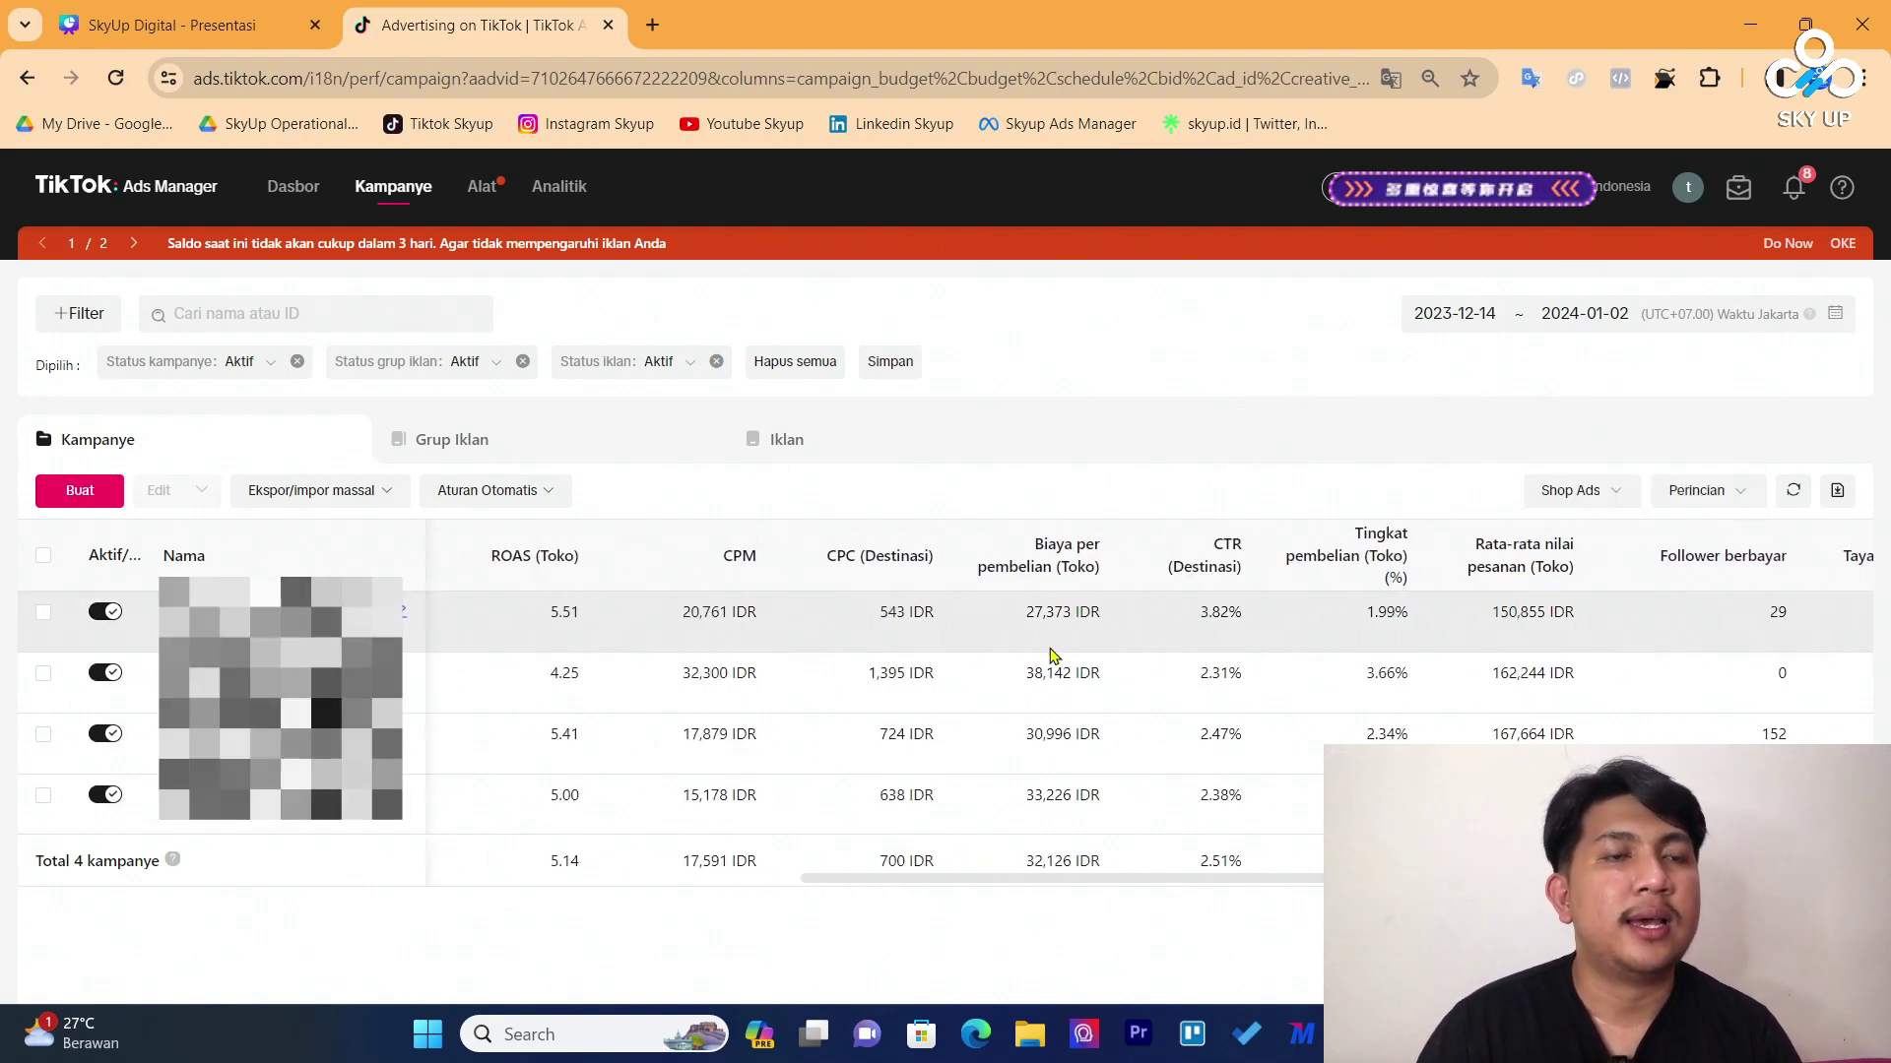
{"action": "scroll", "coordinate": [1270, 663], "scroll_direction": "right", "scroll_amount": 2}
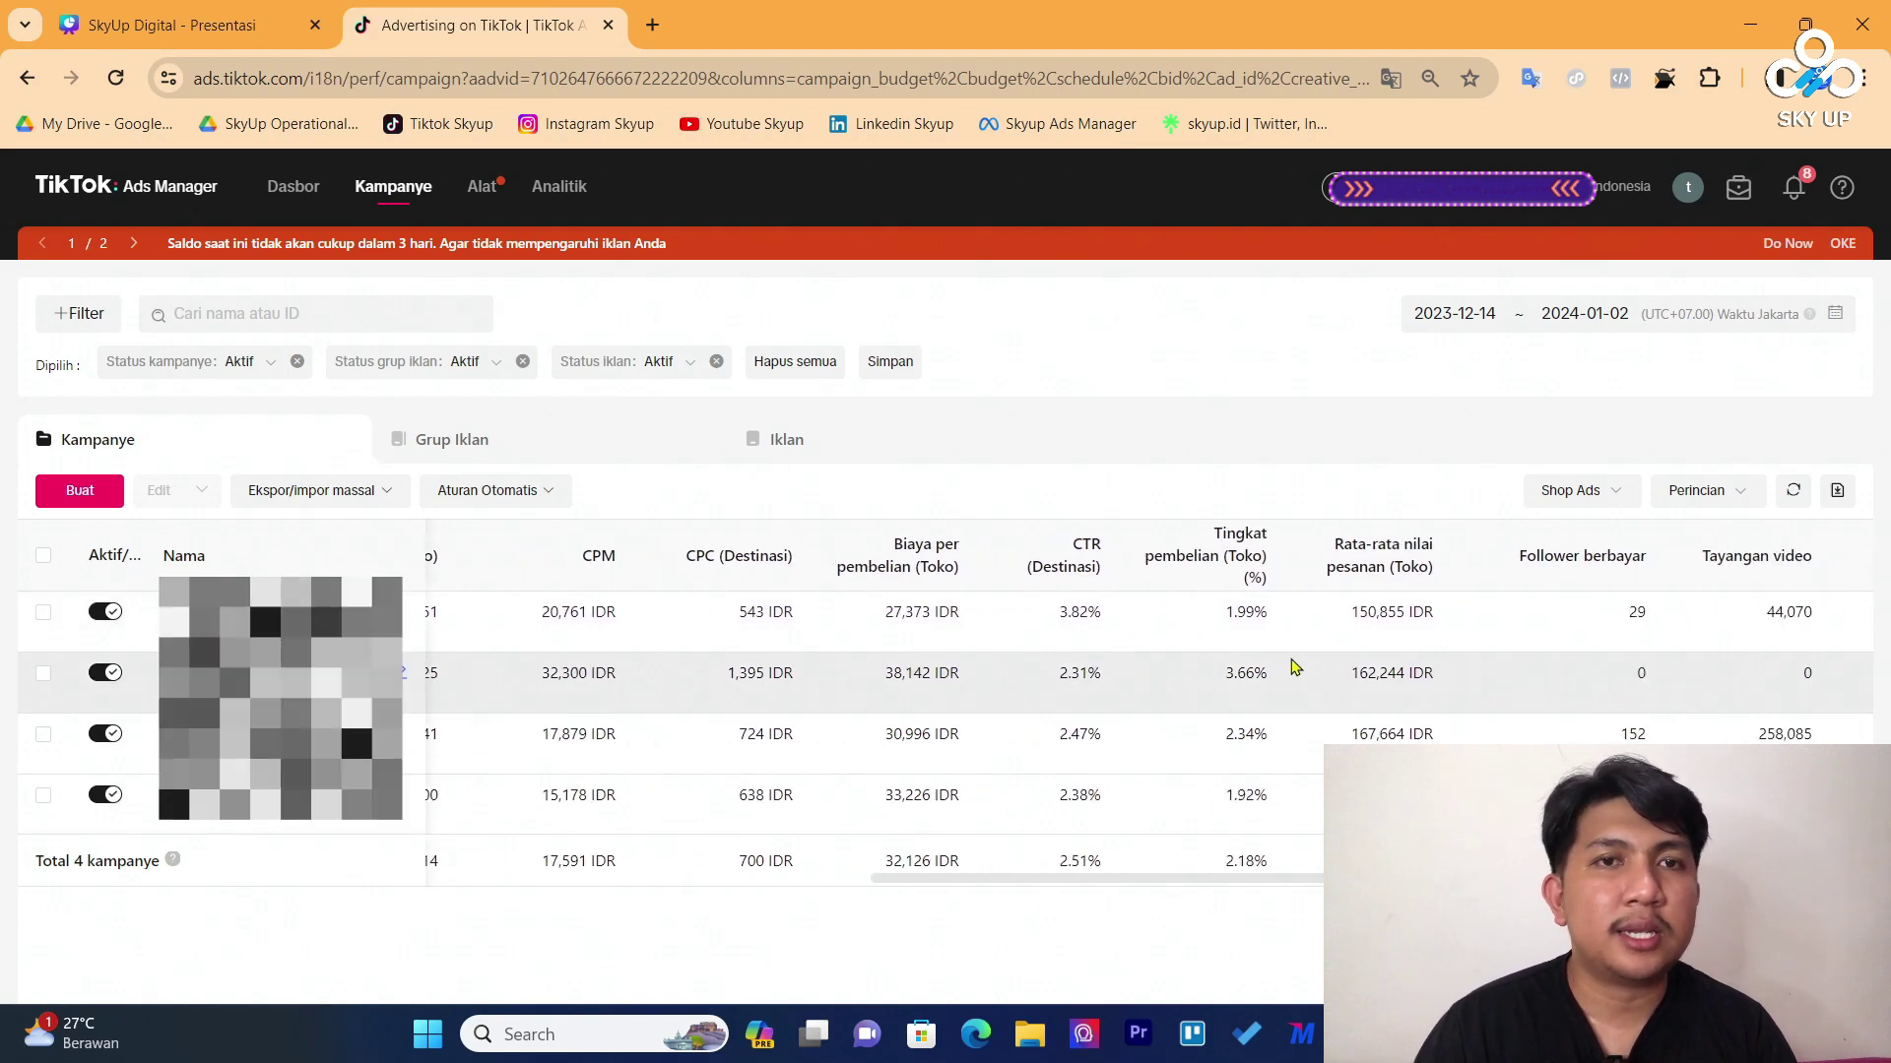
Change the campaign table's column preset from Shop Ads to Jangkauan
{"action": "scroll", "coordinate": [1496, 595], "scroll_direction": "left", "scroll_amount": 2}
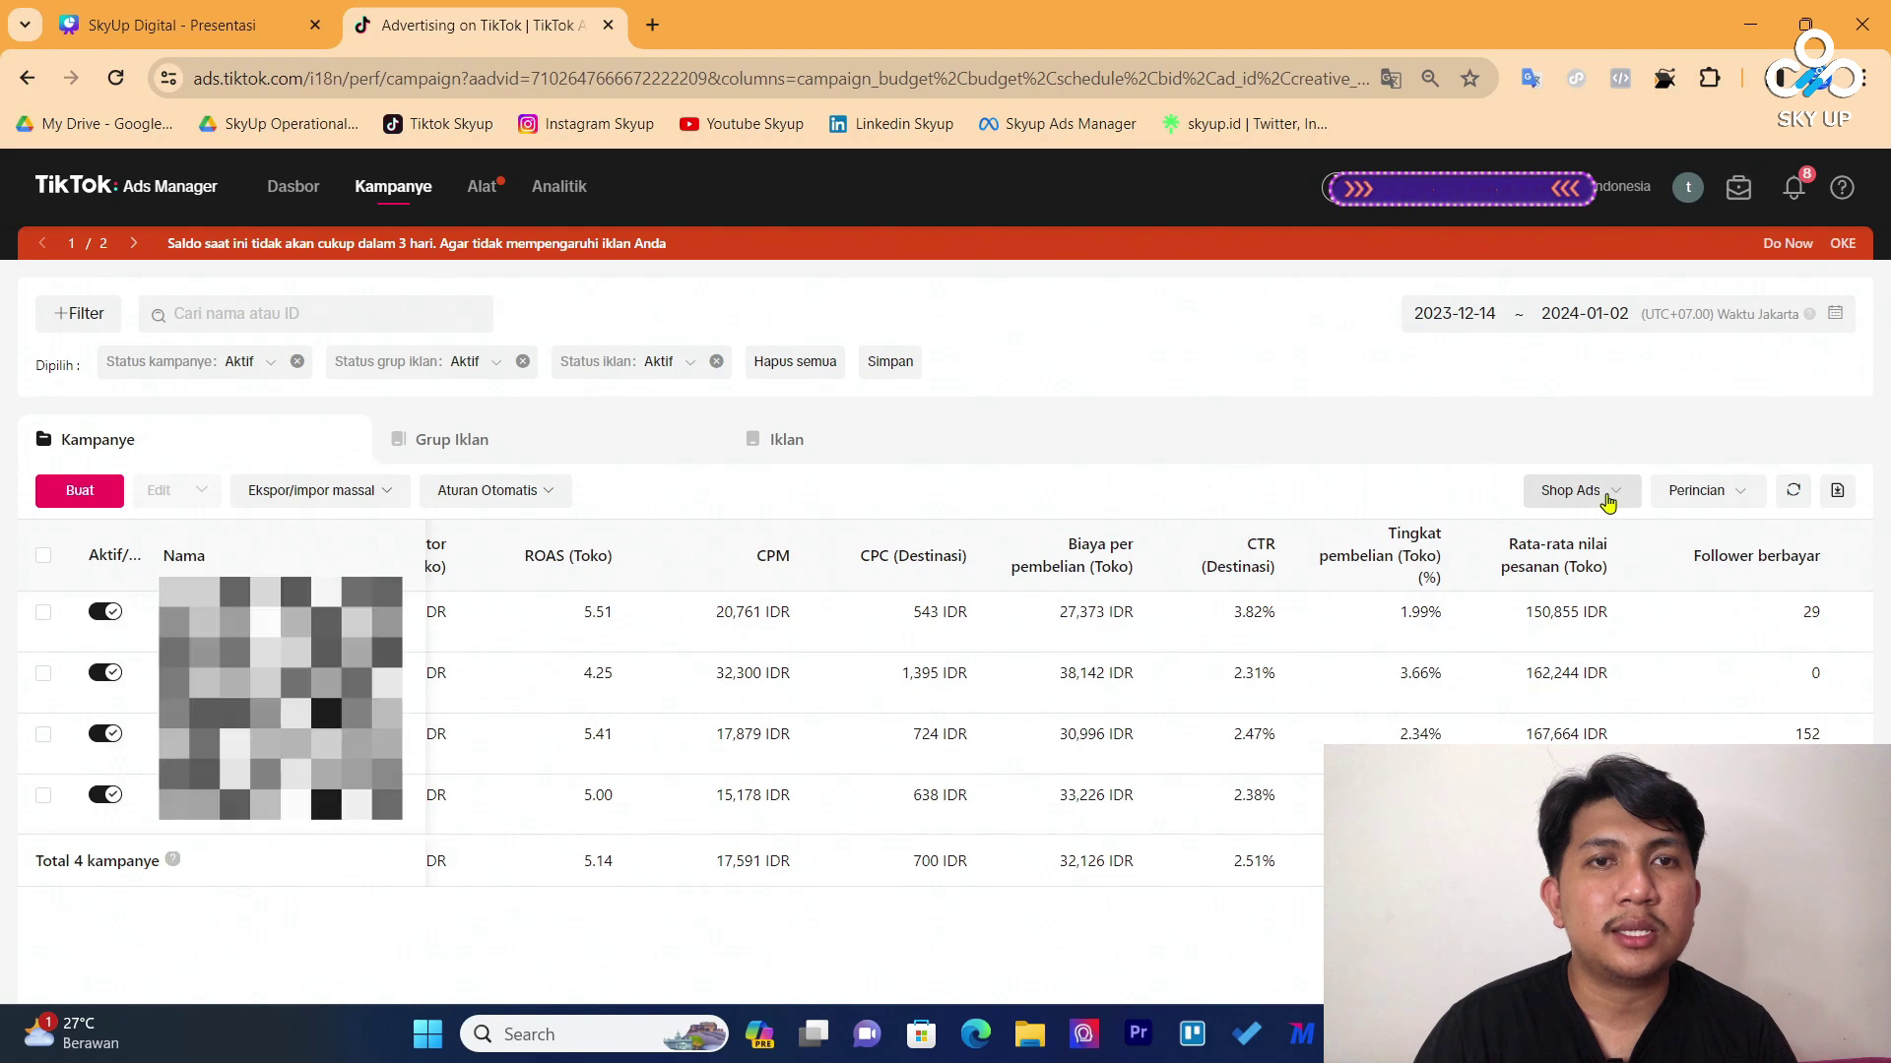
{"action": "left_click", "coordinate": [1608, 501]}
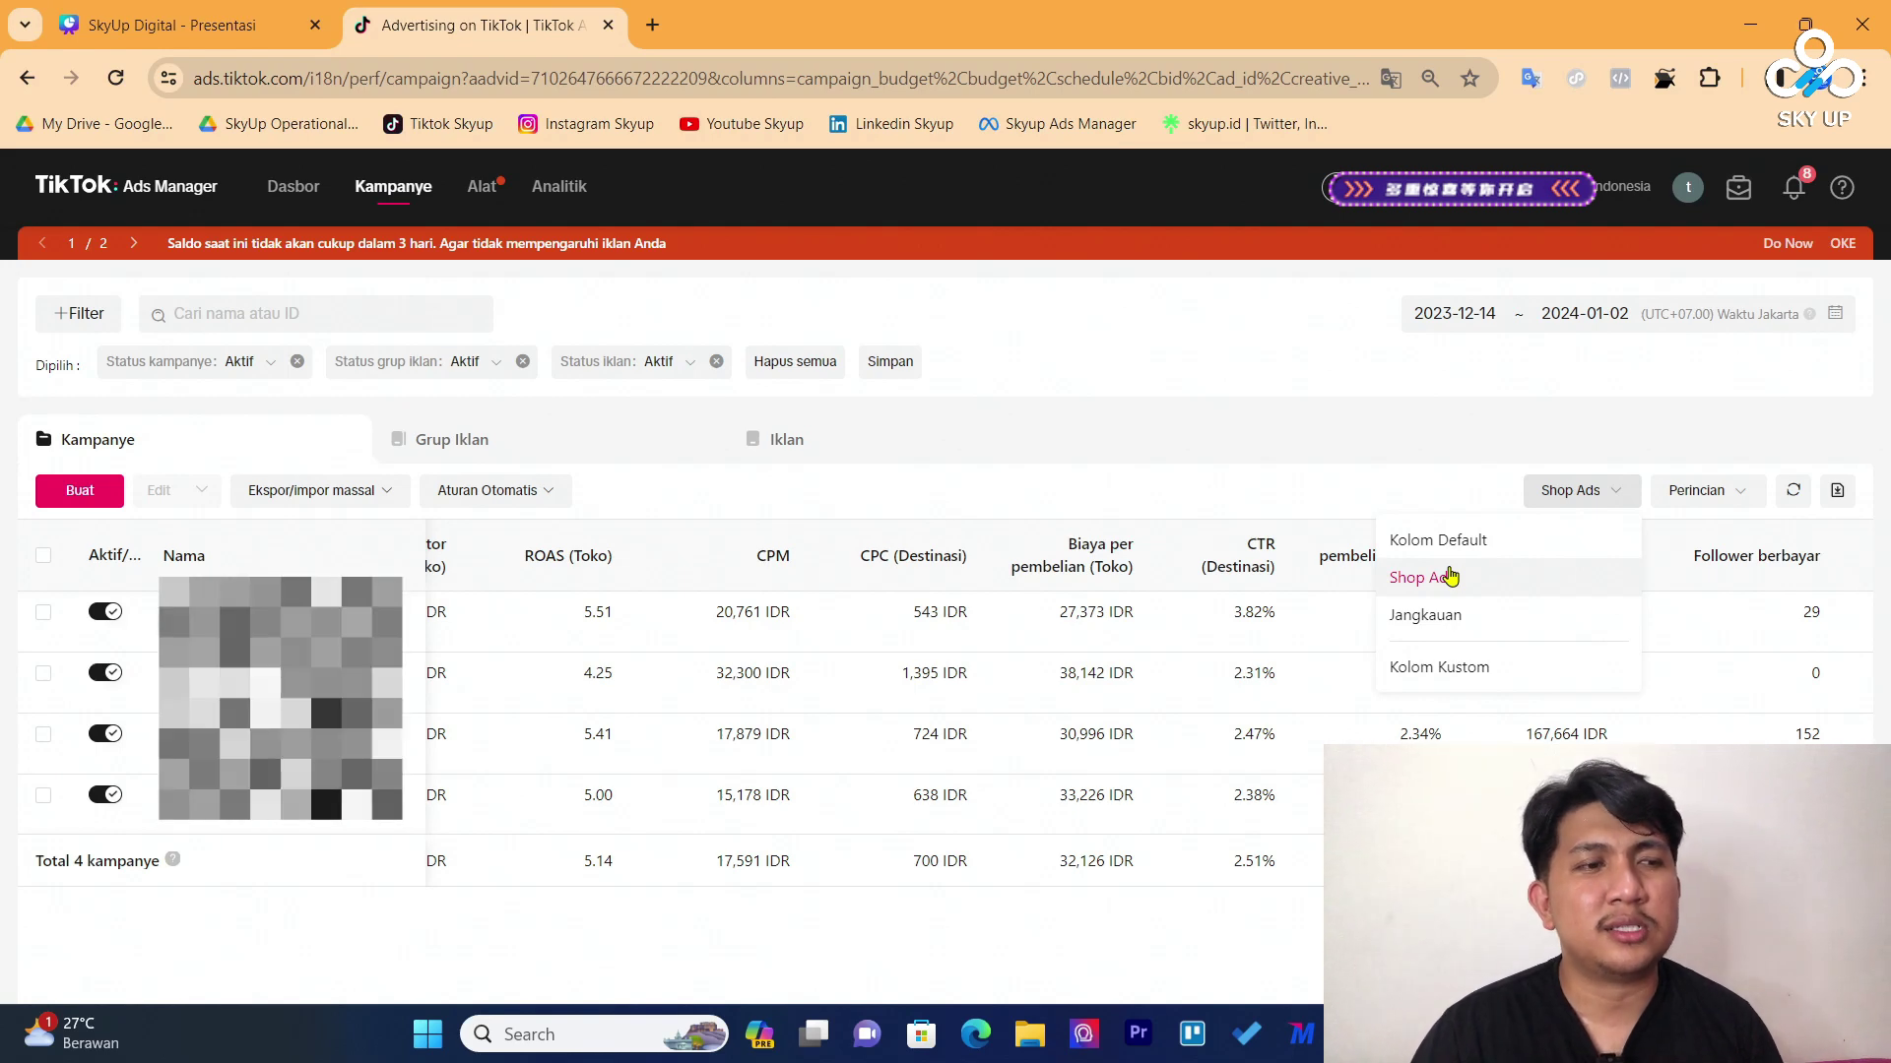
{"action": "left_click", "coordinate": [1445, 619]}
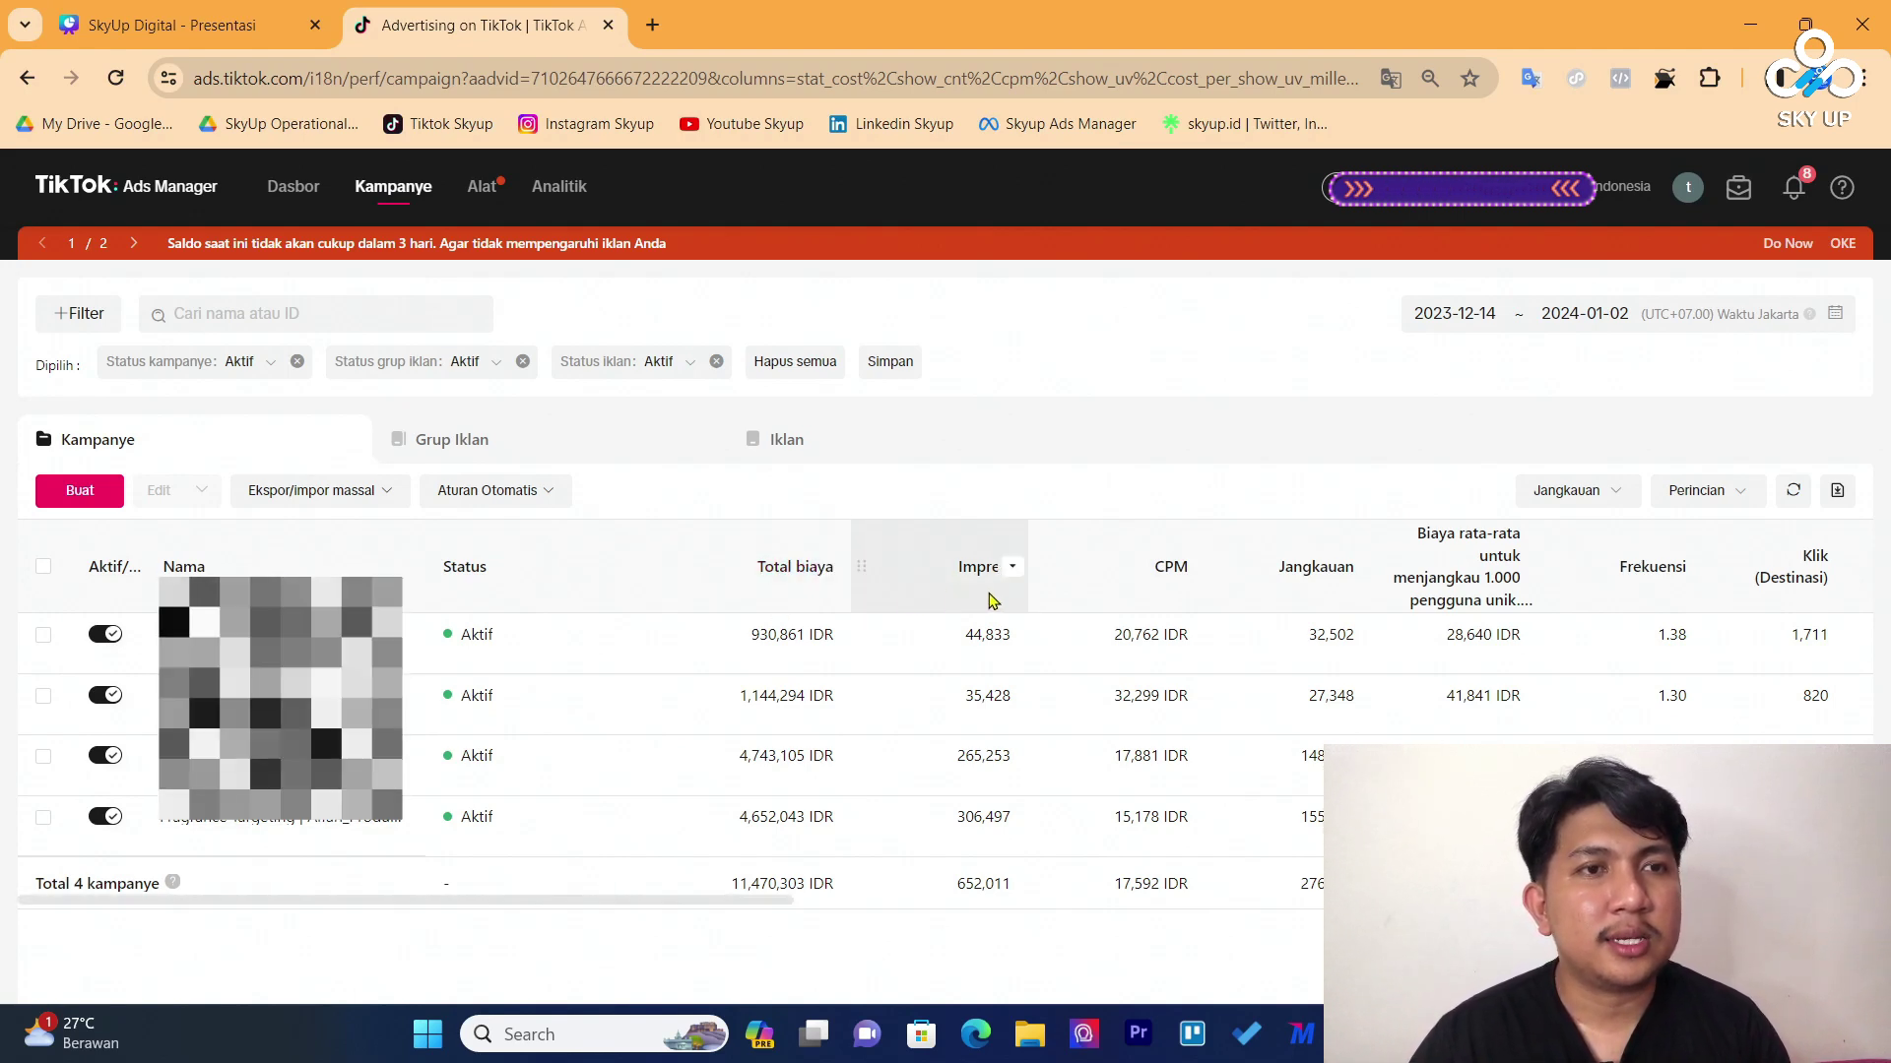
Examine the campaigns' Jangkauan metrics from impressions and CPM through reach, cost per 1,000 unique users, frequency and destination clicks
{"action": "scroll", "coordinate": [994, 591], "scroll_direction": "right", "scroll_amount": 3}
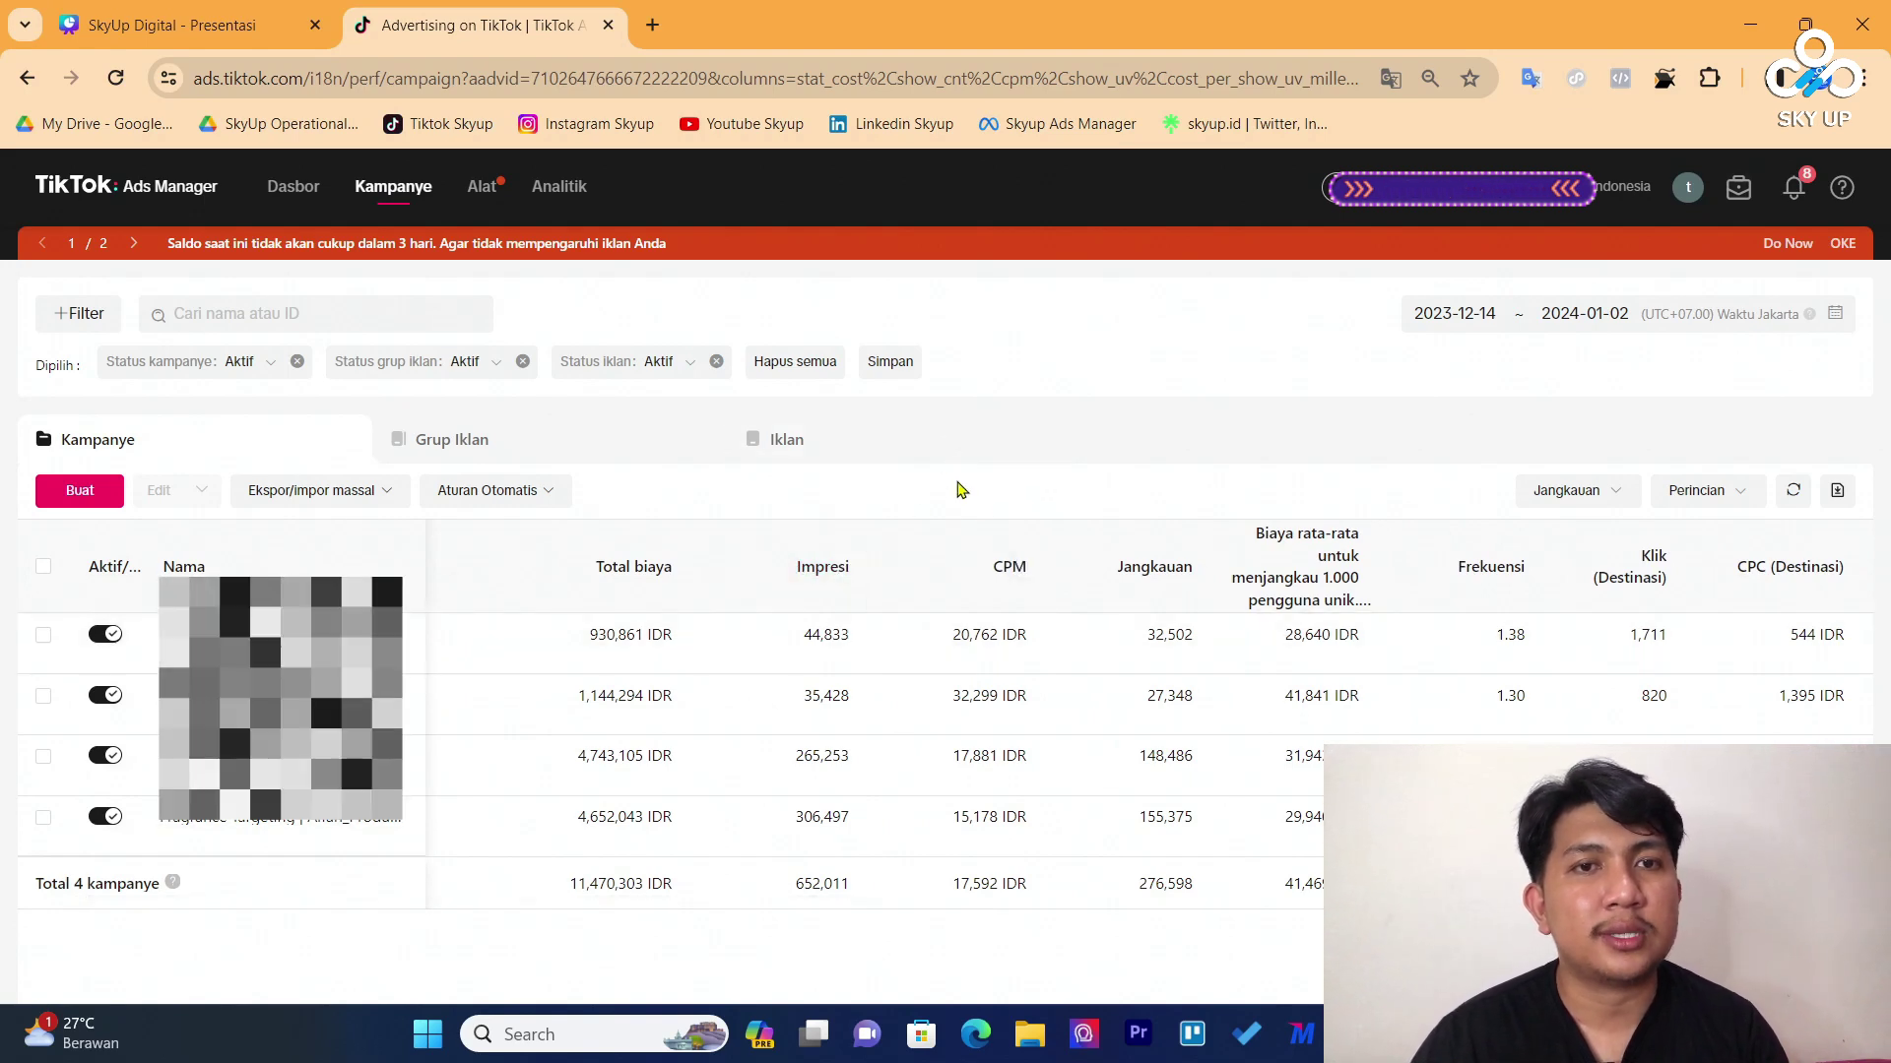
{"action": "scroll", "coordinate": [1171, 541], "scroll_direction": "right", "scroll_amount": 3}
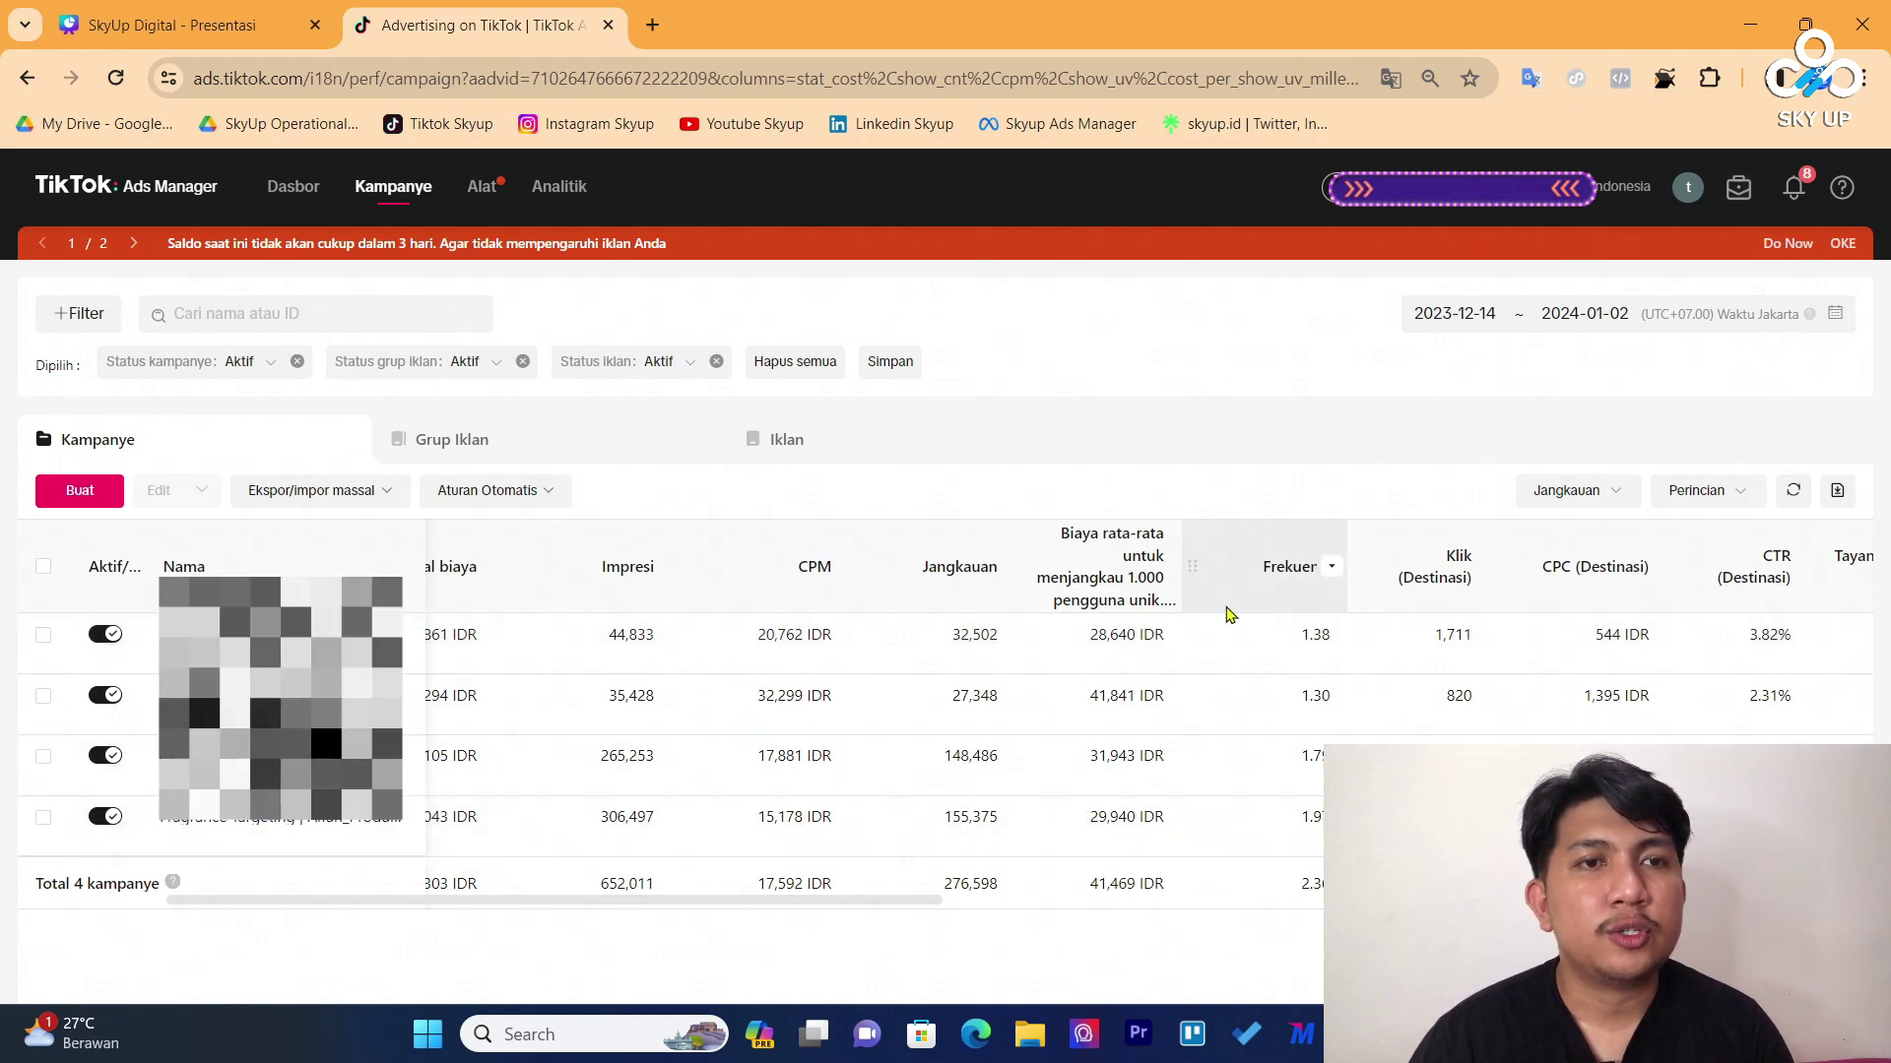
{"action": "scroll", "coordinate": [1133, 525], "scroll_direction": "right", "scroll_amount": 3}
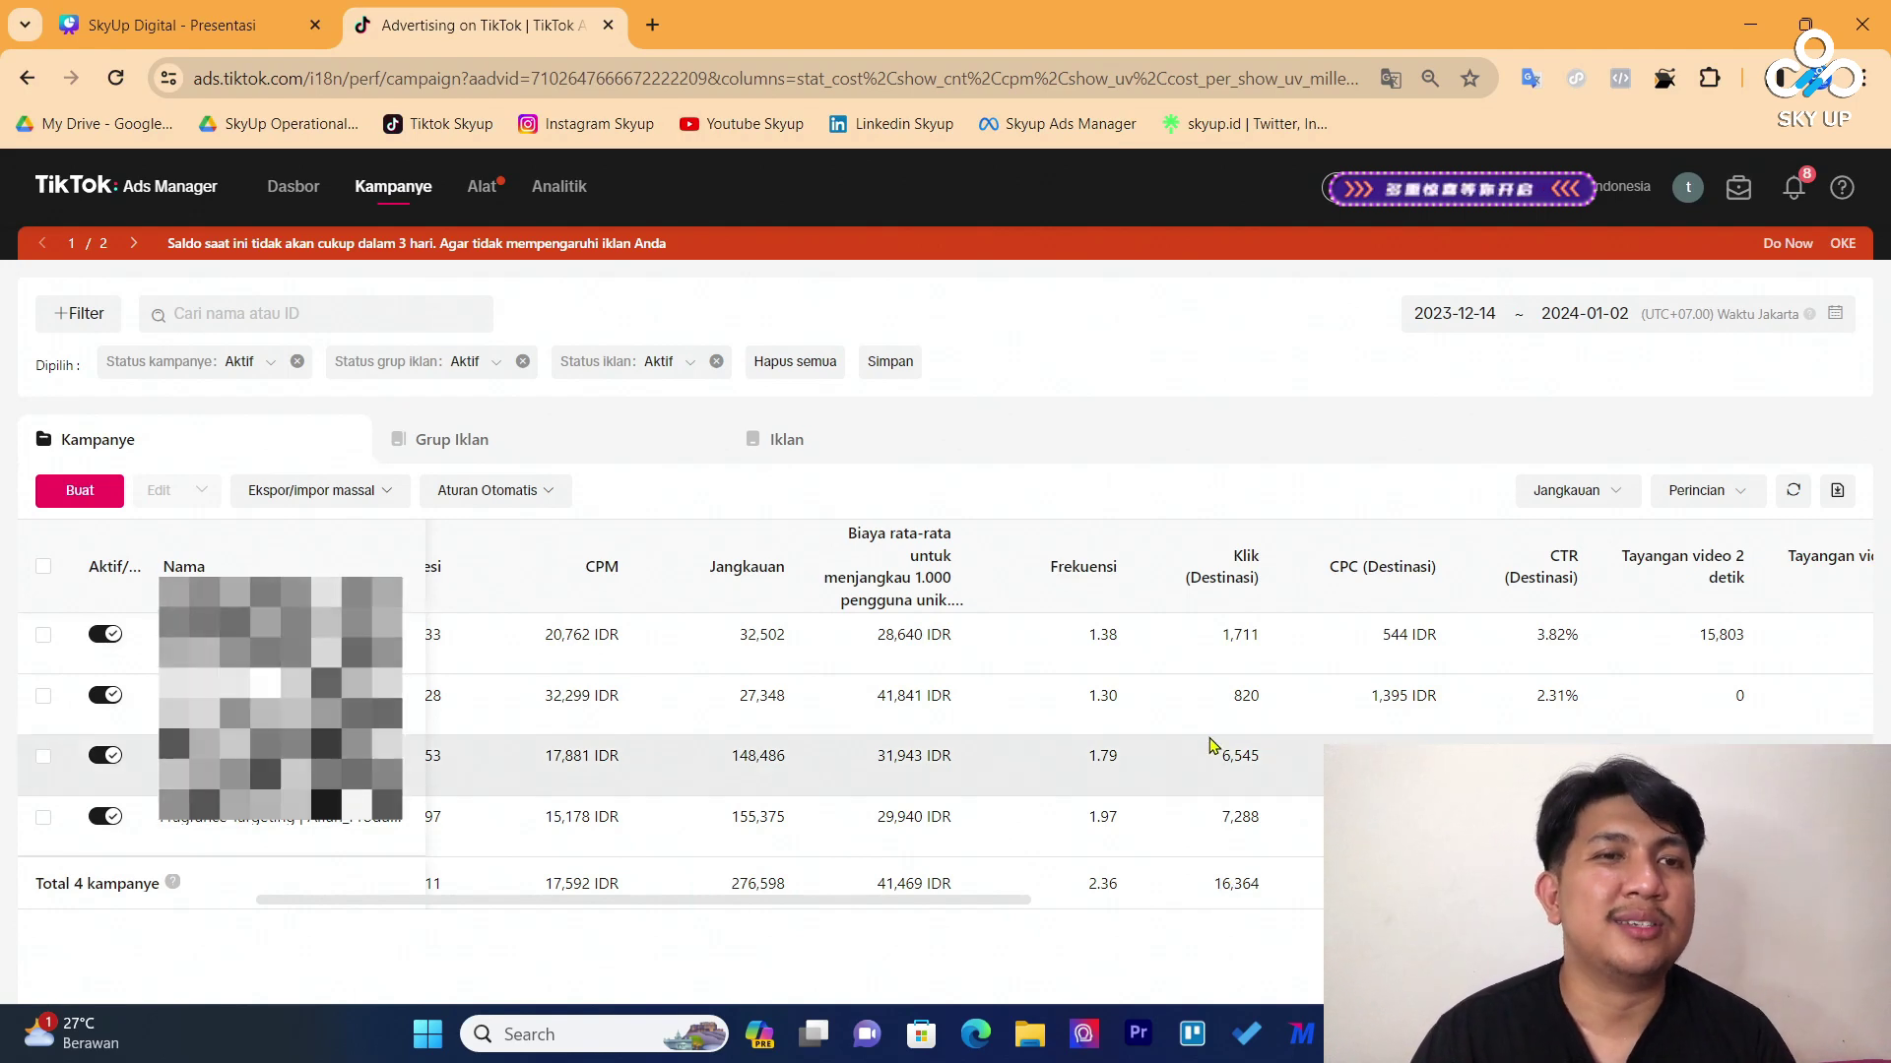
{"action": "scroll", "coordinate": [1266, 640], "scroll_direction": "right", "scroll_amount": 5}
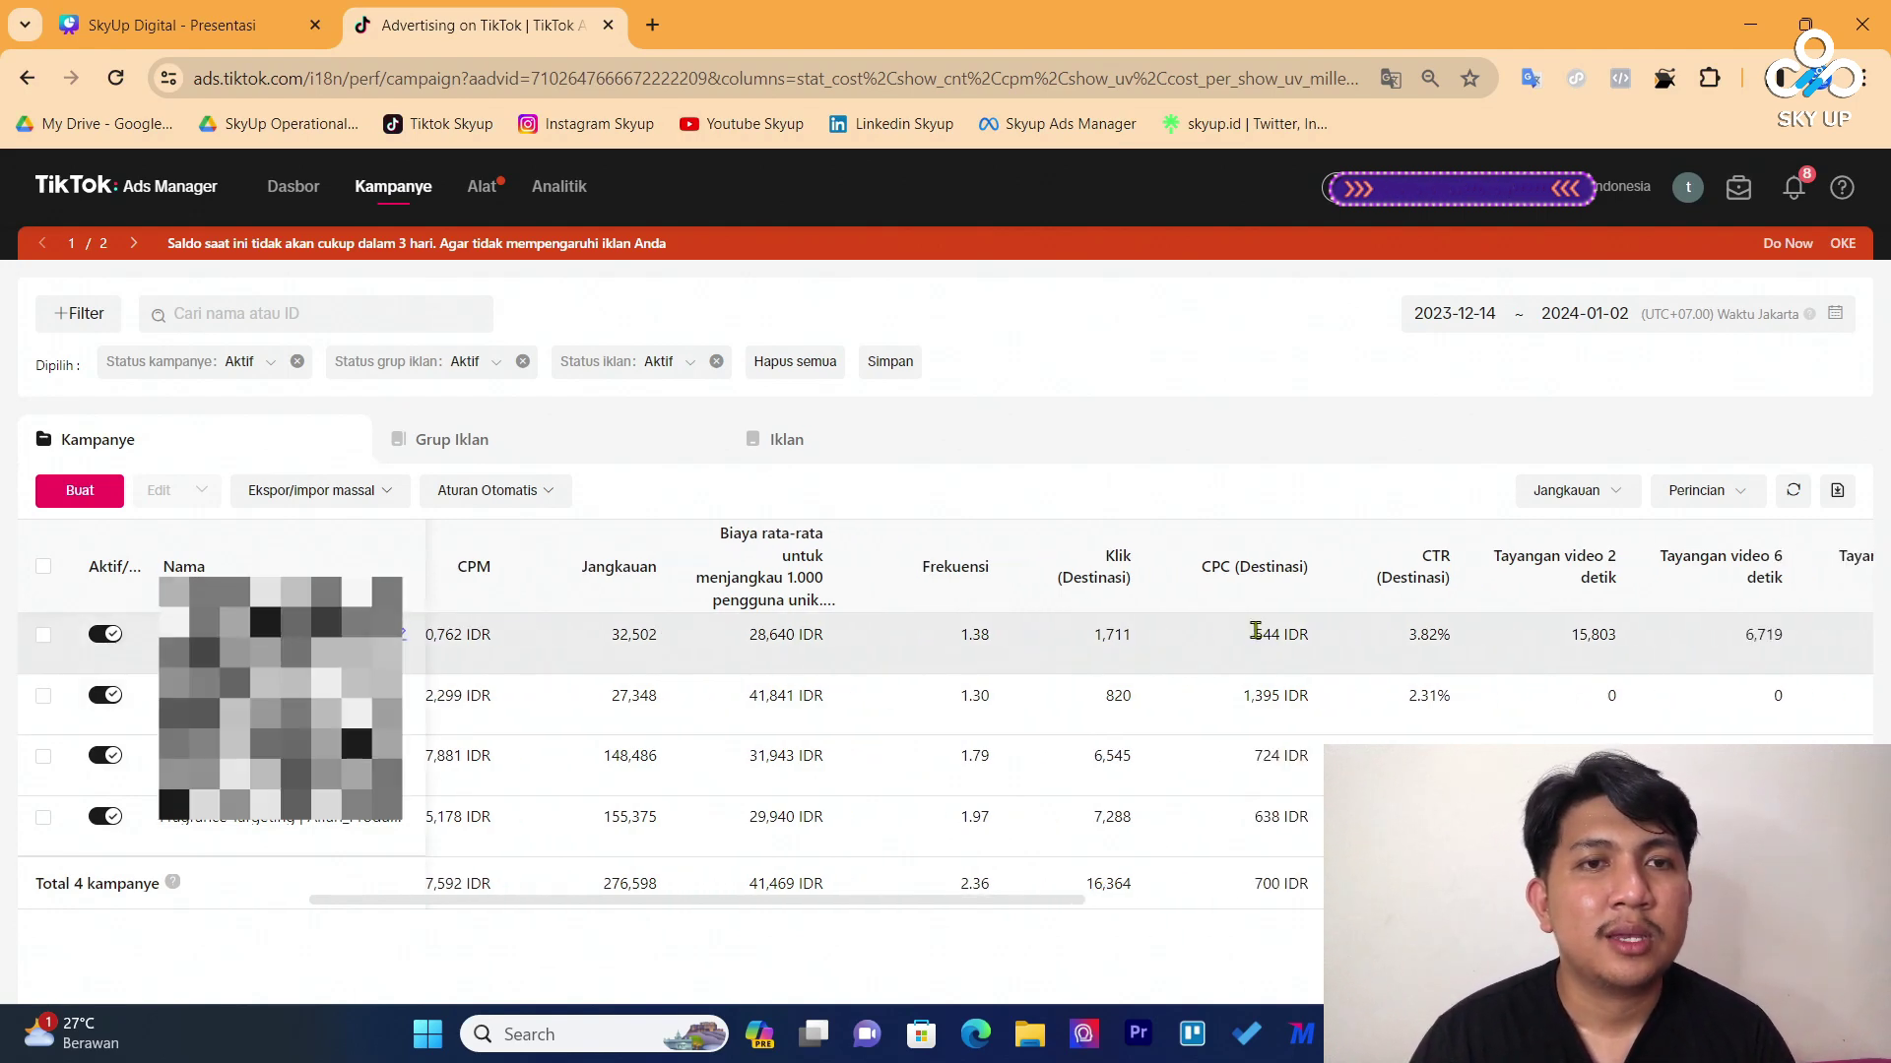
Review the campaigns' video view milestones, average watch time, overall clicks and CTR (Semua), finishing back at the reach columns
{"action": "scroll", "coordinate": [1268, 627], "scroll_direction": "right", "scroll_amount": 15}
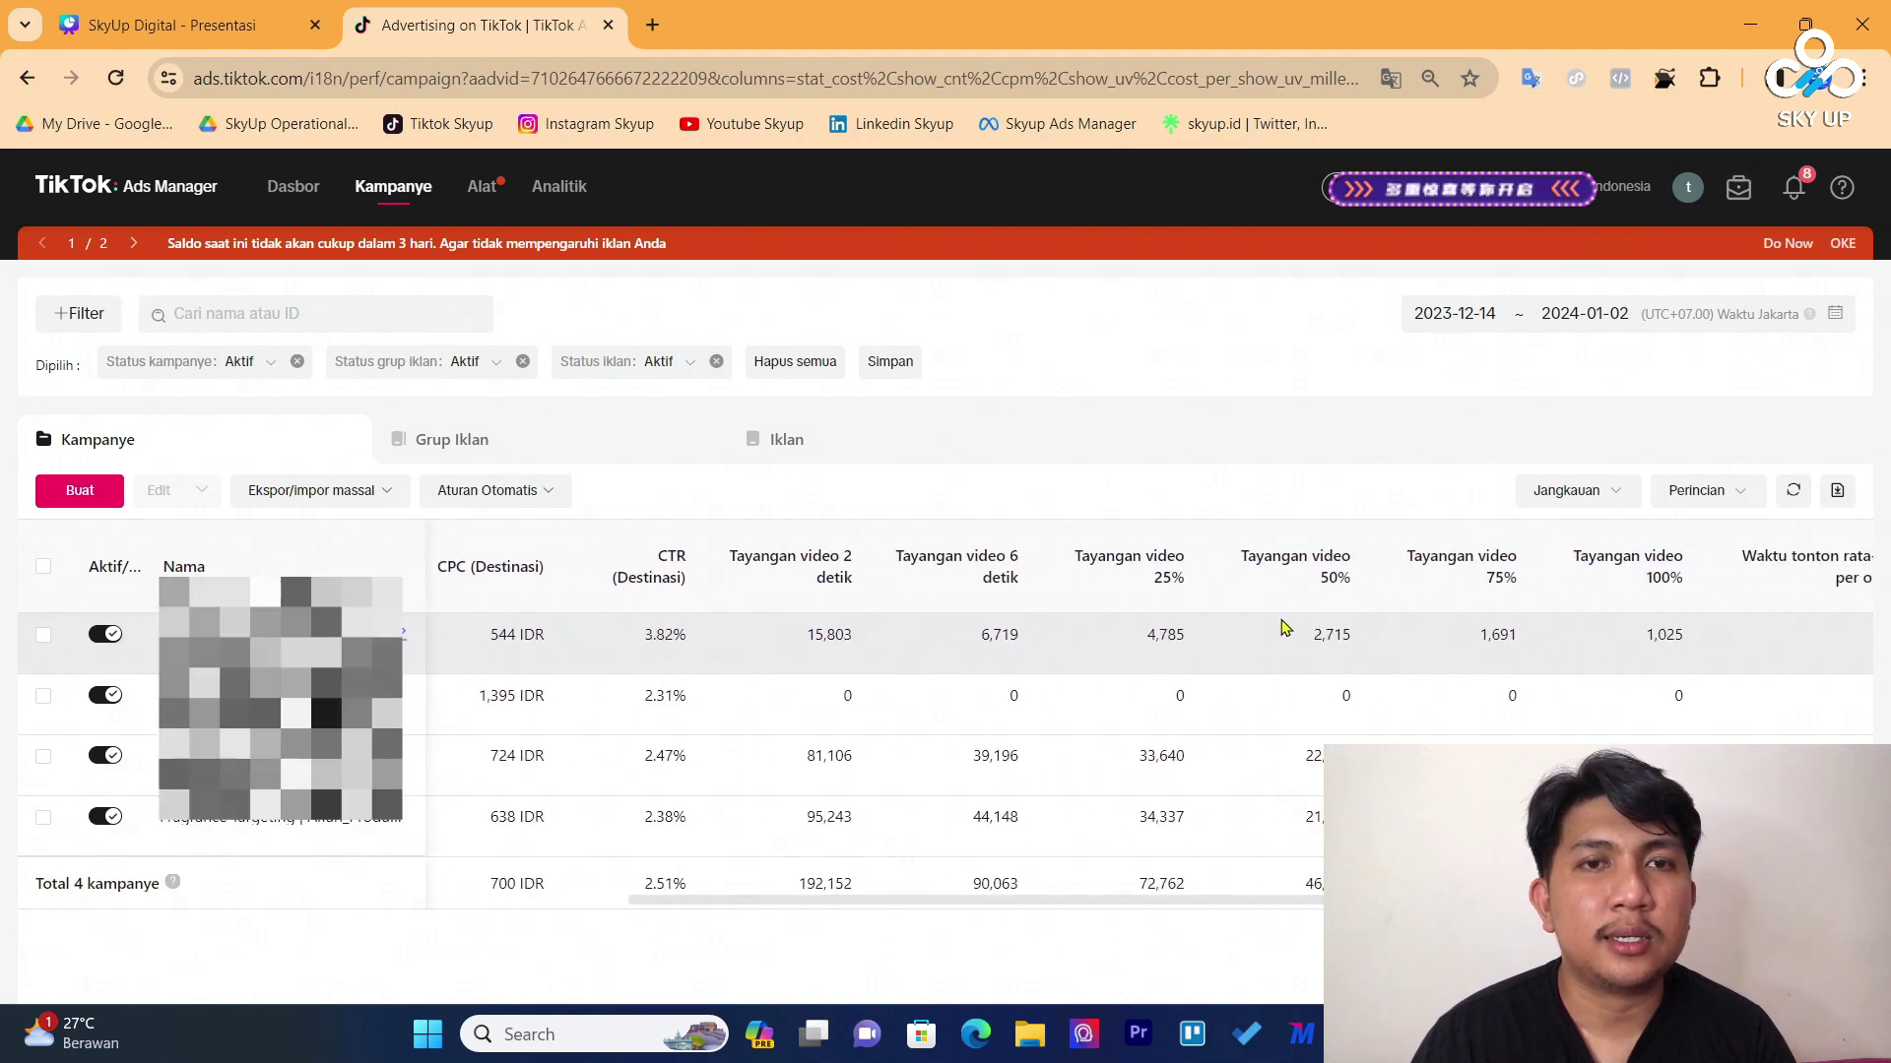
{"action": "scroll", "coordinate": [1290, 631], "scroll_direction": "right", "scroll_amount": 3}
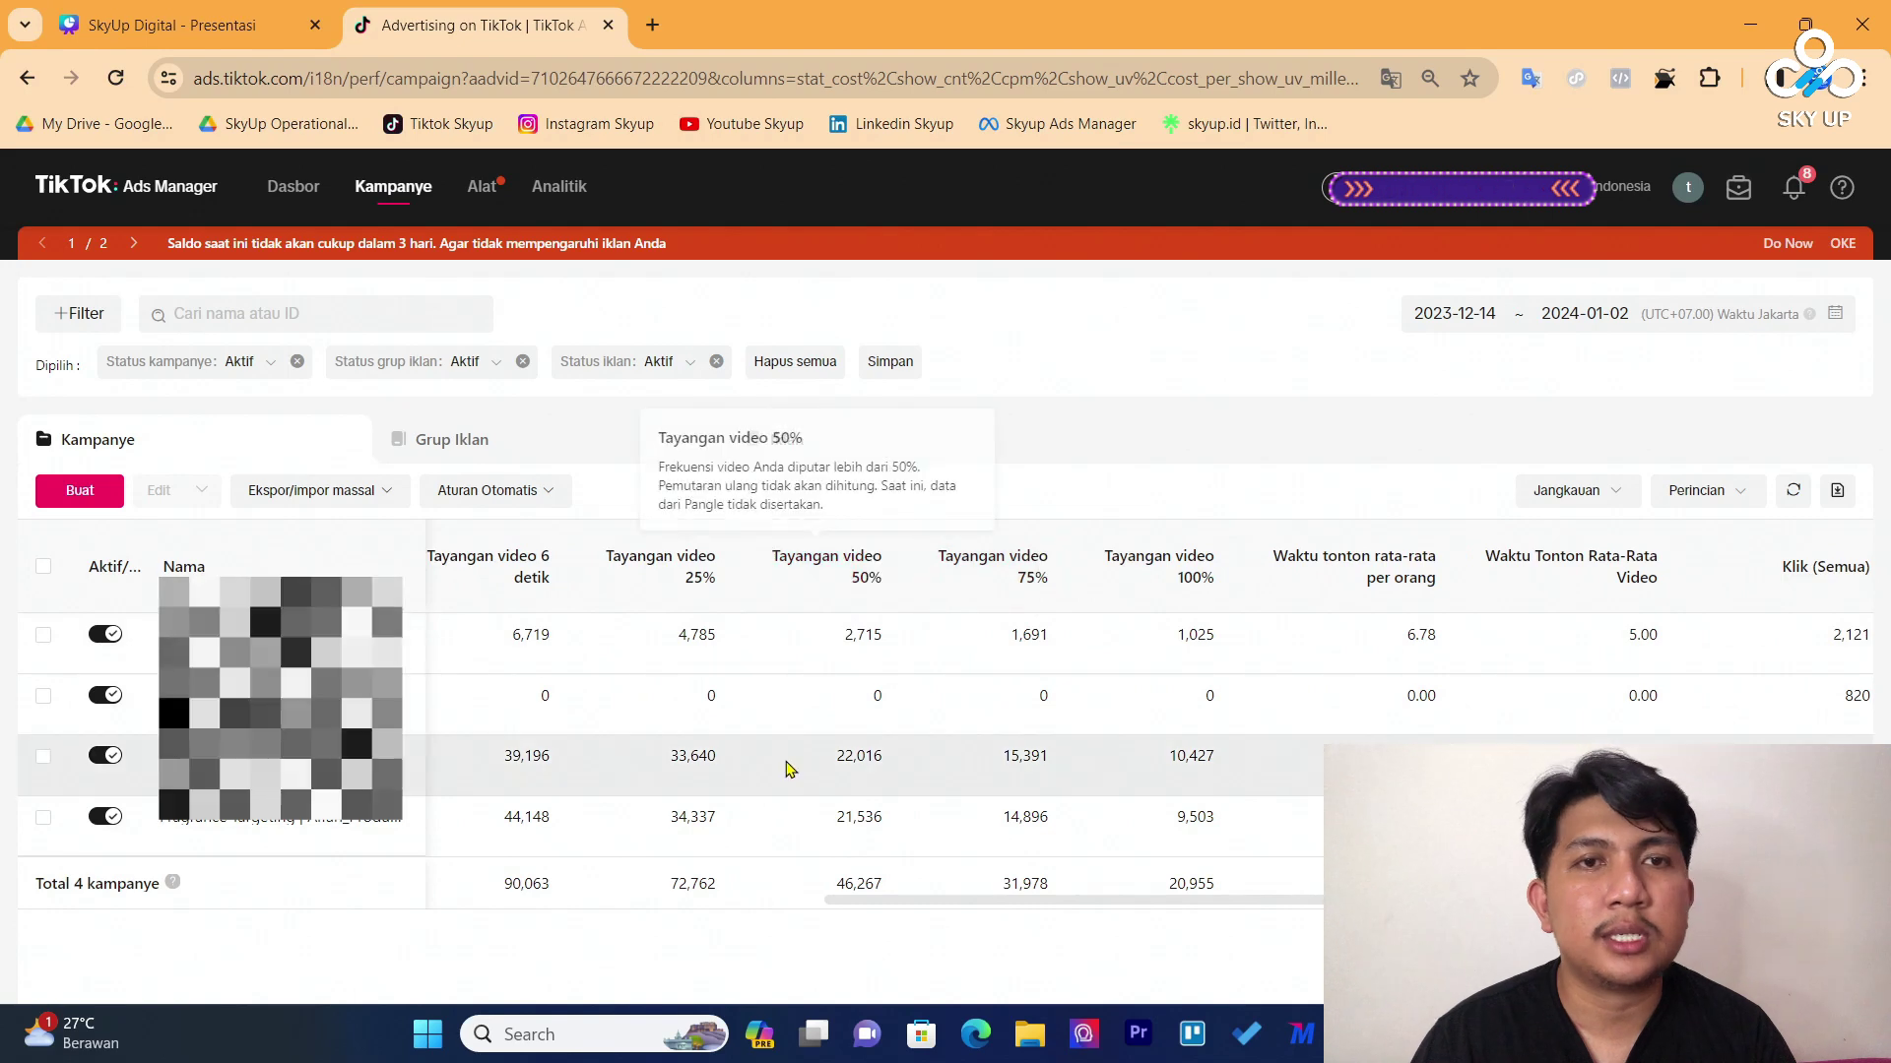
{"action": "scroll", "coordinate": [1428, 681], "scroll_direction": "right", "scroll_amount": 4}
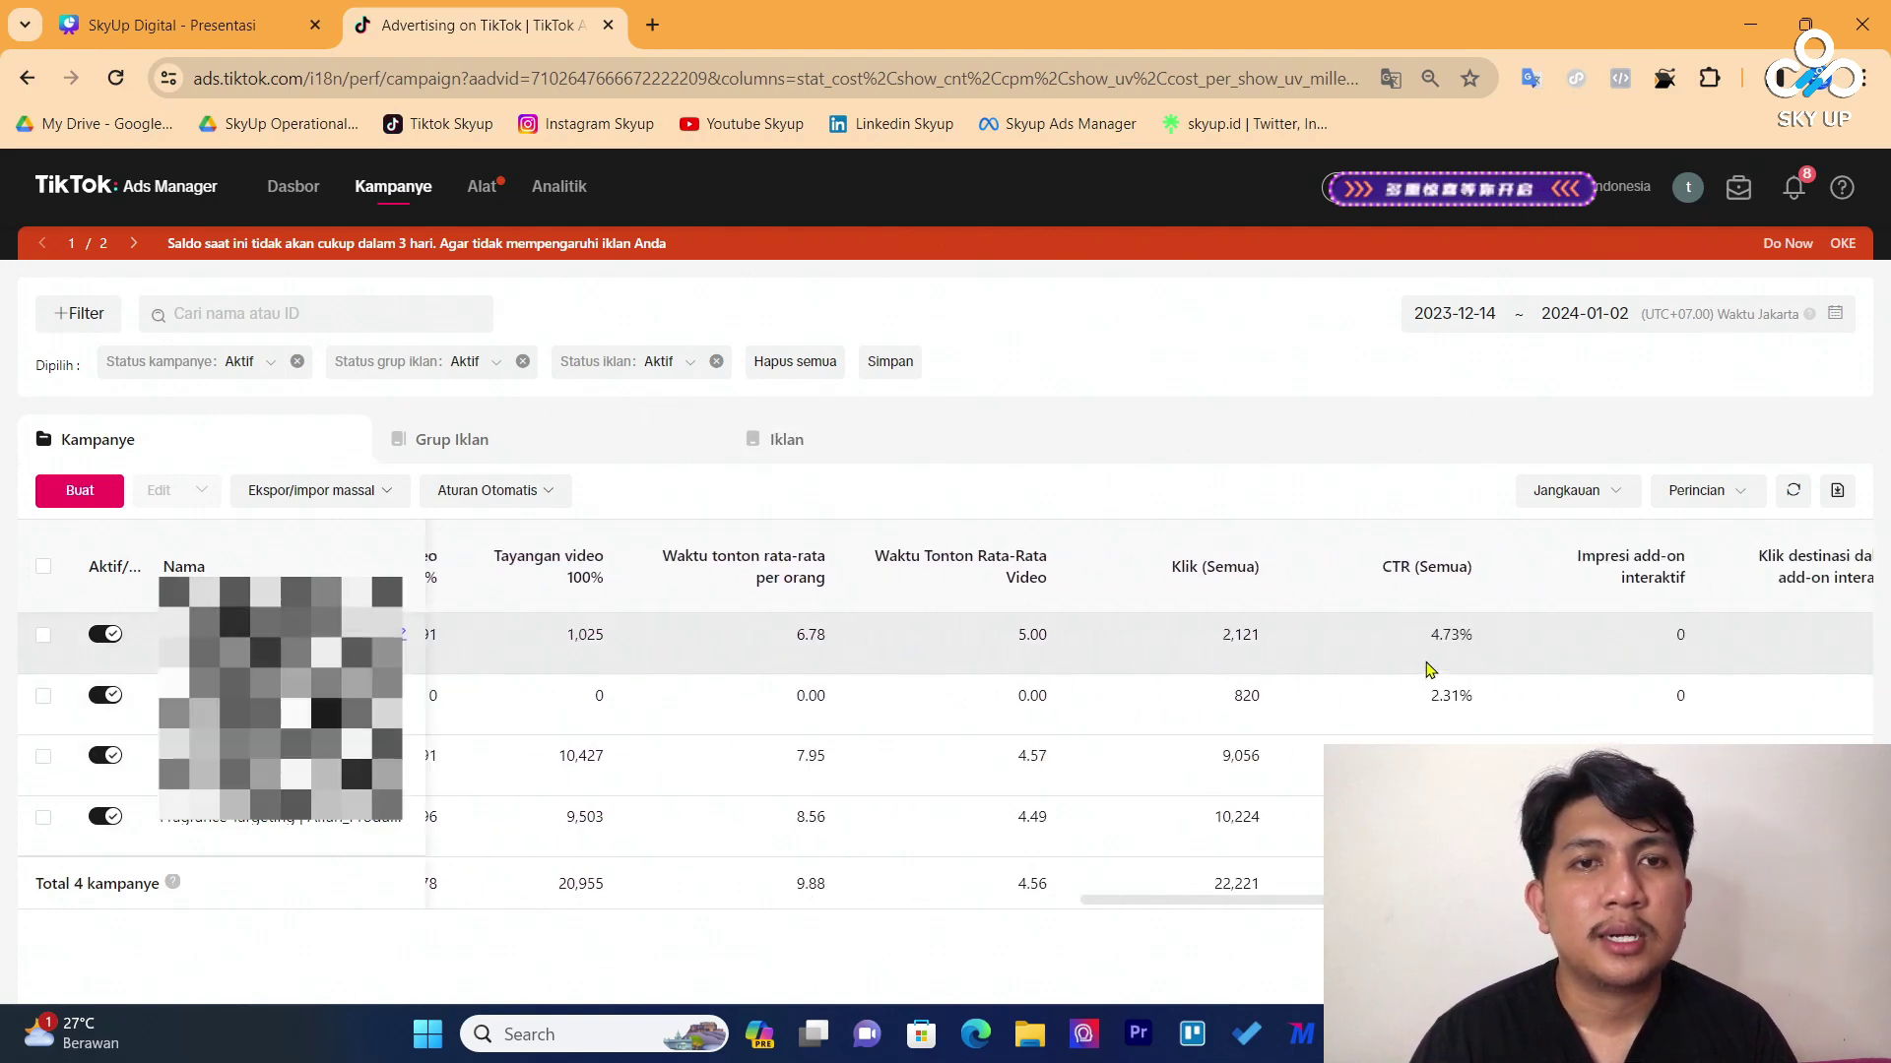
{"action": "scroll", "coordinate": [1430, 670], "scroll_direction": "right", "scroll_amount": 1}
{"action": "scroll", "coordinate": [1430, 669], "scroll_direction": "down", "scroll_amount": 1}
{"action": "scroll", "coordinate": [1430, 650], "scroll_direction": "left", "scroll_amount": 10}
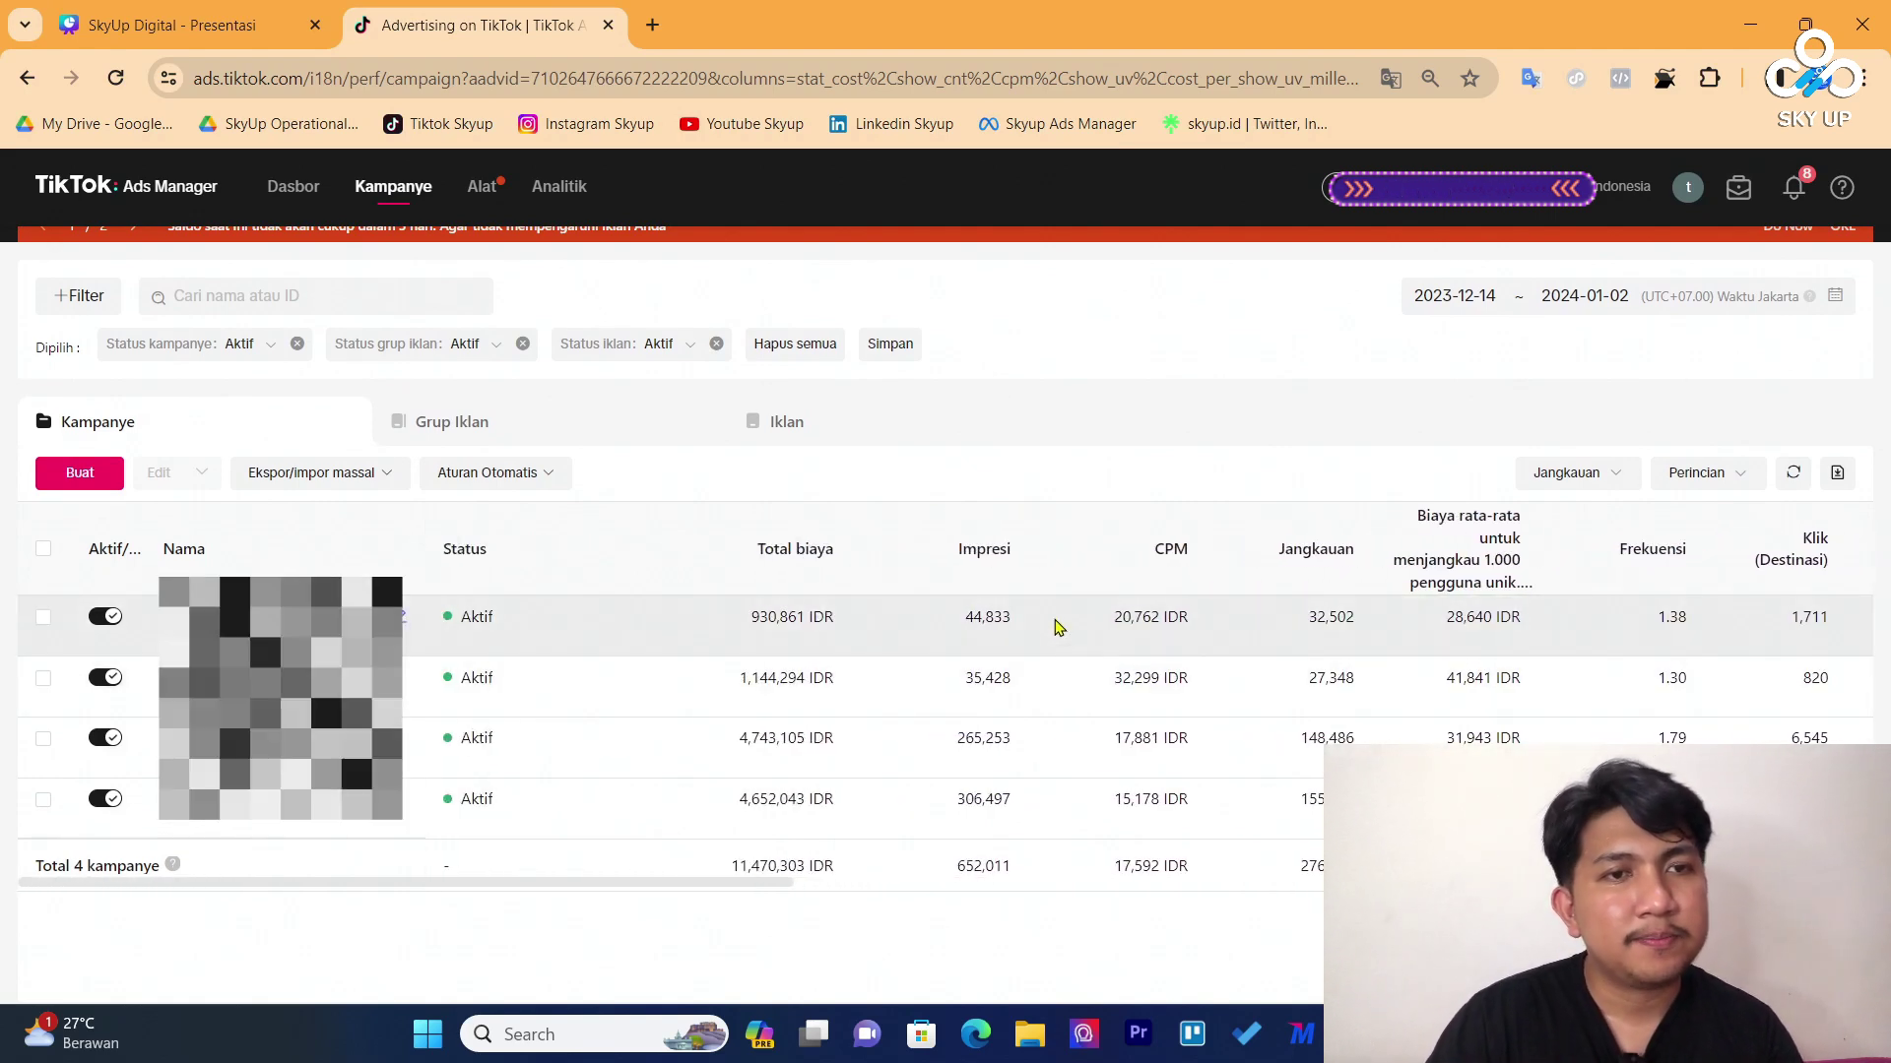
{"action": "scroll", "coordinate": [1072, 645], "scroll_direction": "right", "scroll_amount": 3}
{"action": "scroll", "coordinate": [1073, 645], "scroll_direction": "right", "scroll_amount": 1}
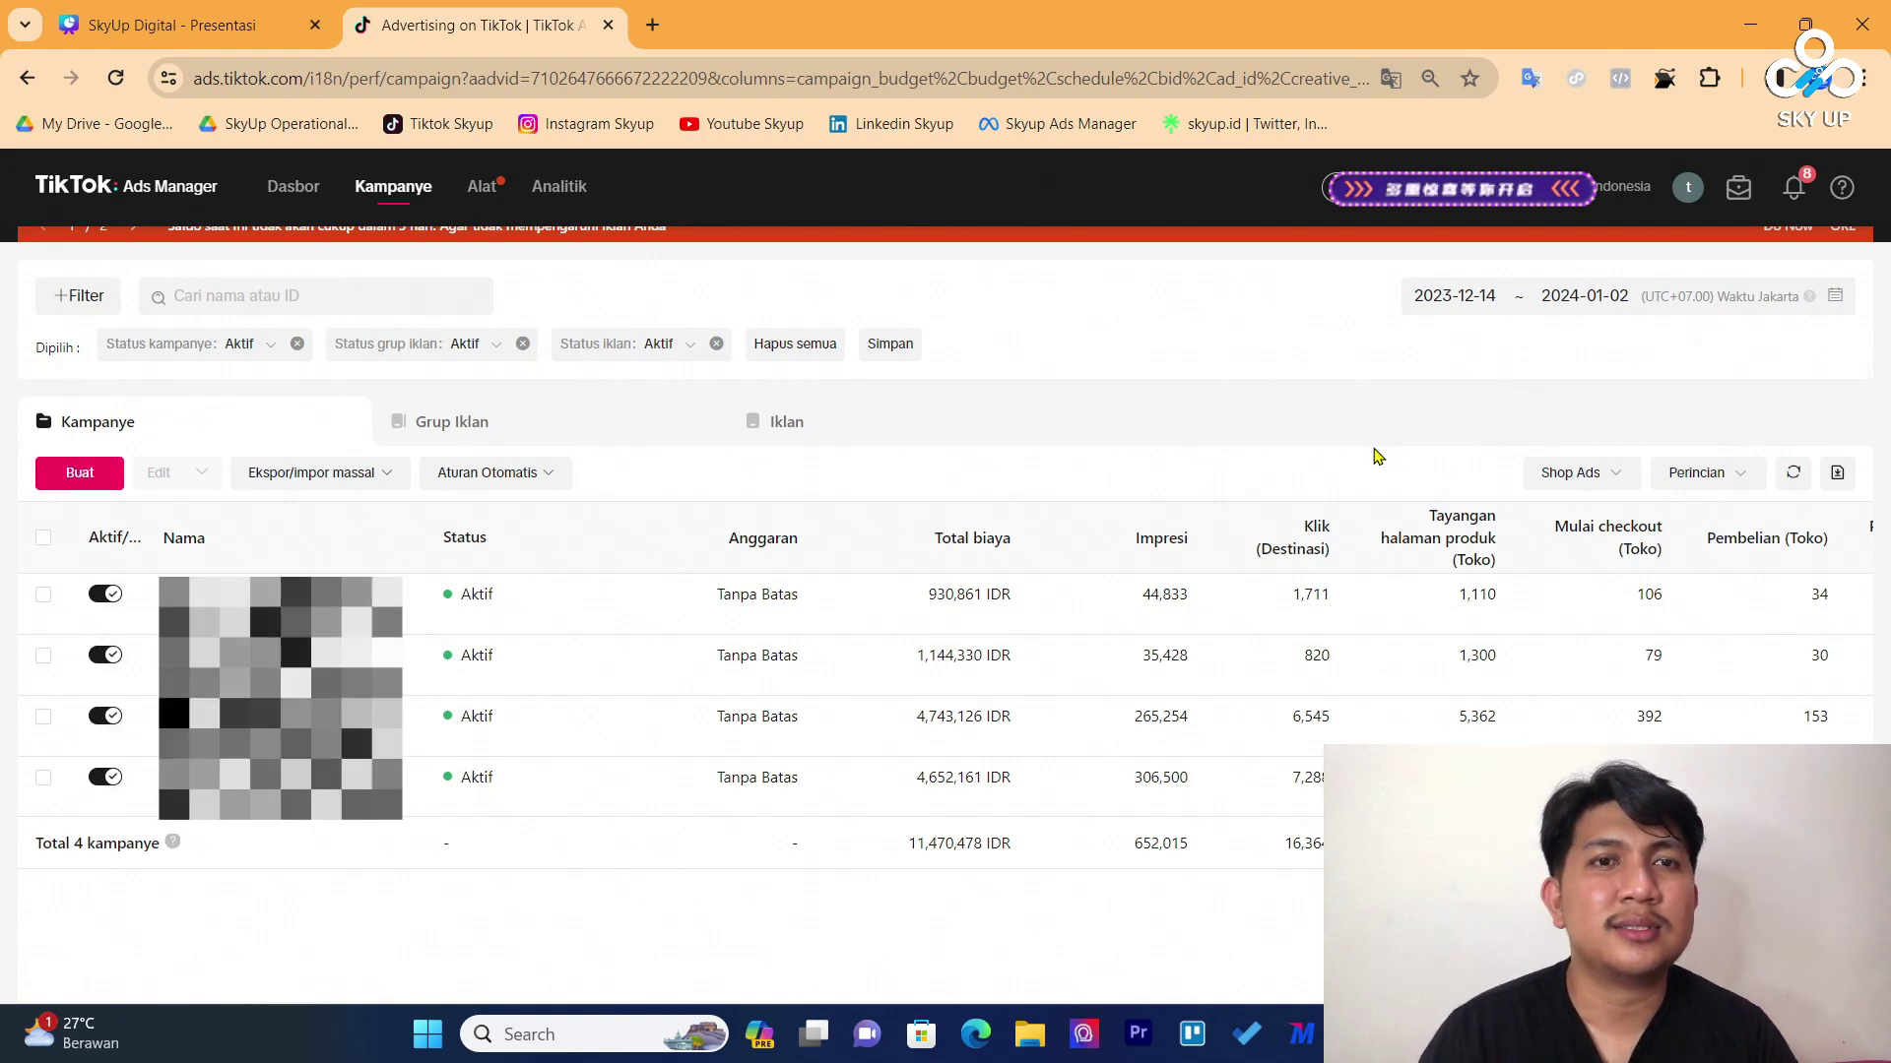
Compare the ROAS (Toko) of the four campaigns in the Shop Ads preset, alongside their CPM and CPC columns
{"action": "scroll", "coordinate": [1502, 595], "scroll_direction": "right", "scroll_amount": 8}
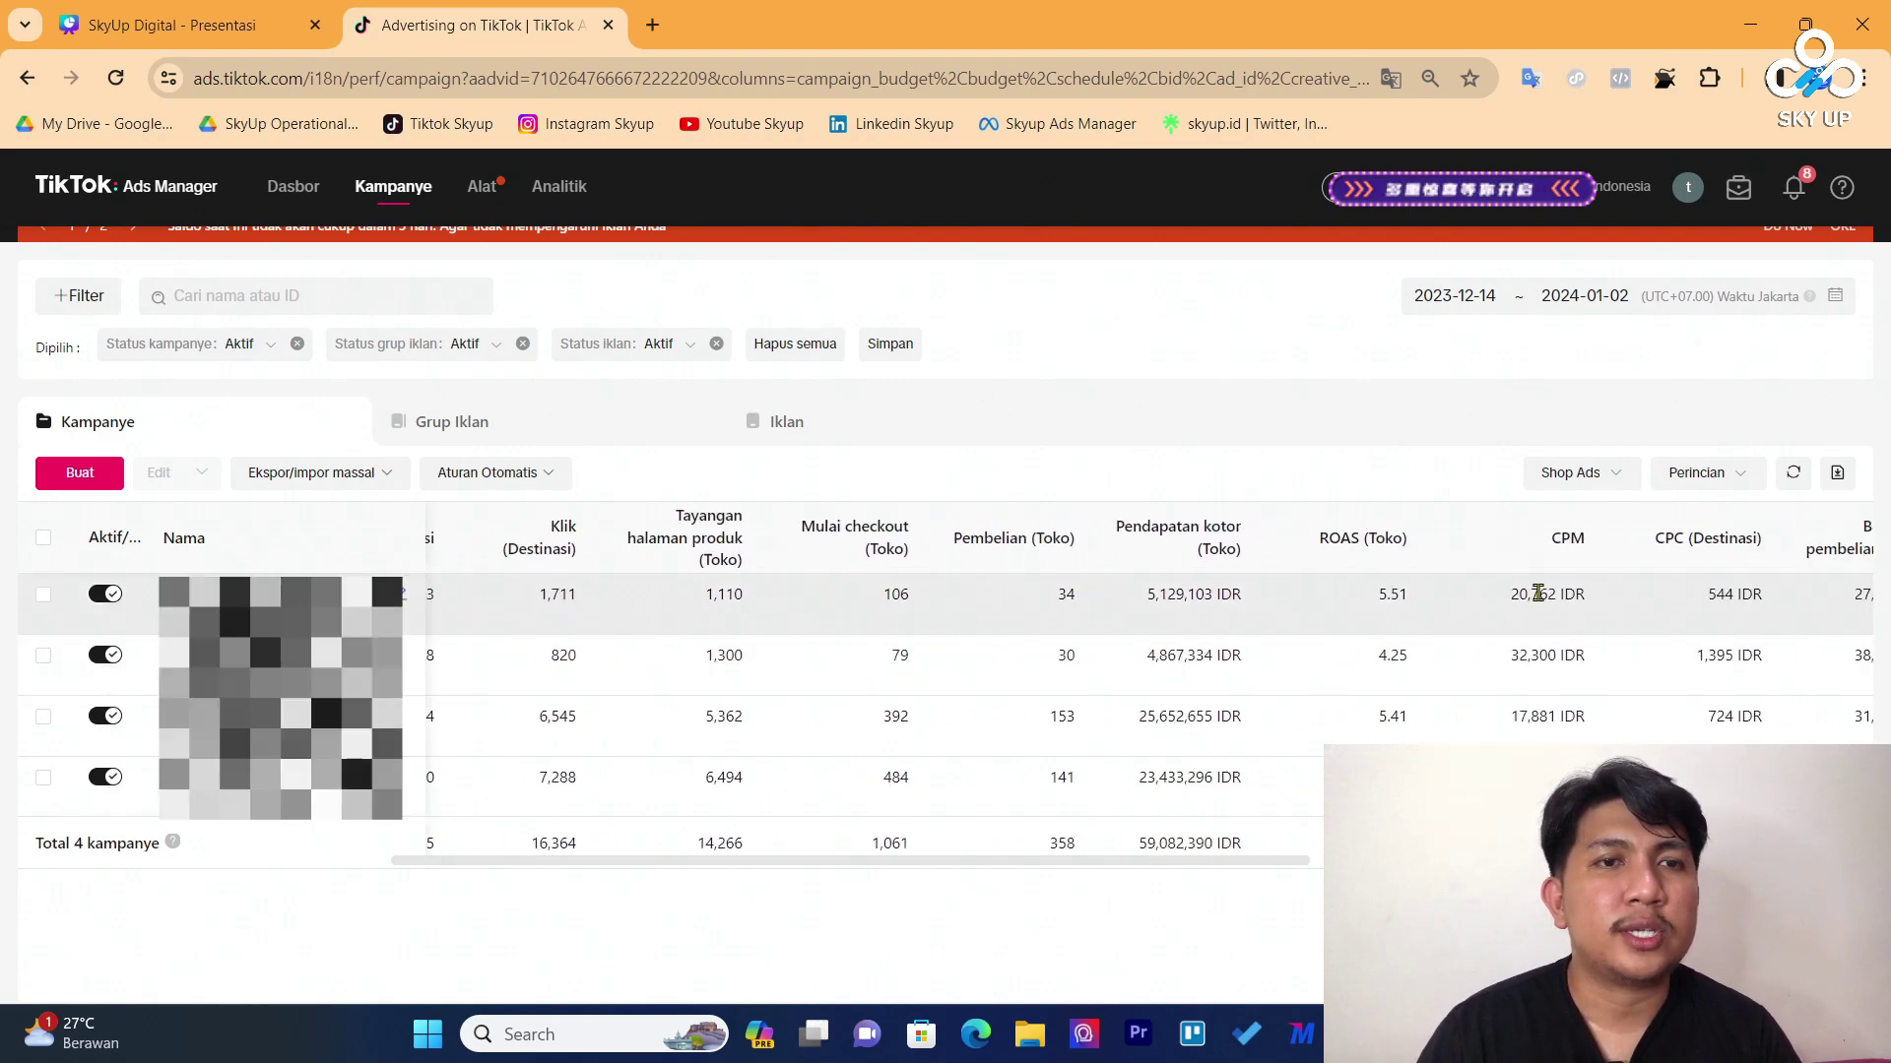
{"action": "left_click_drag", "start_coordinate": [1324, 594], "coordinate": [1379, 778]}
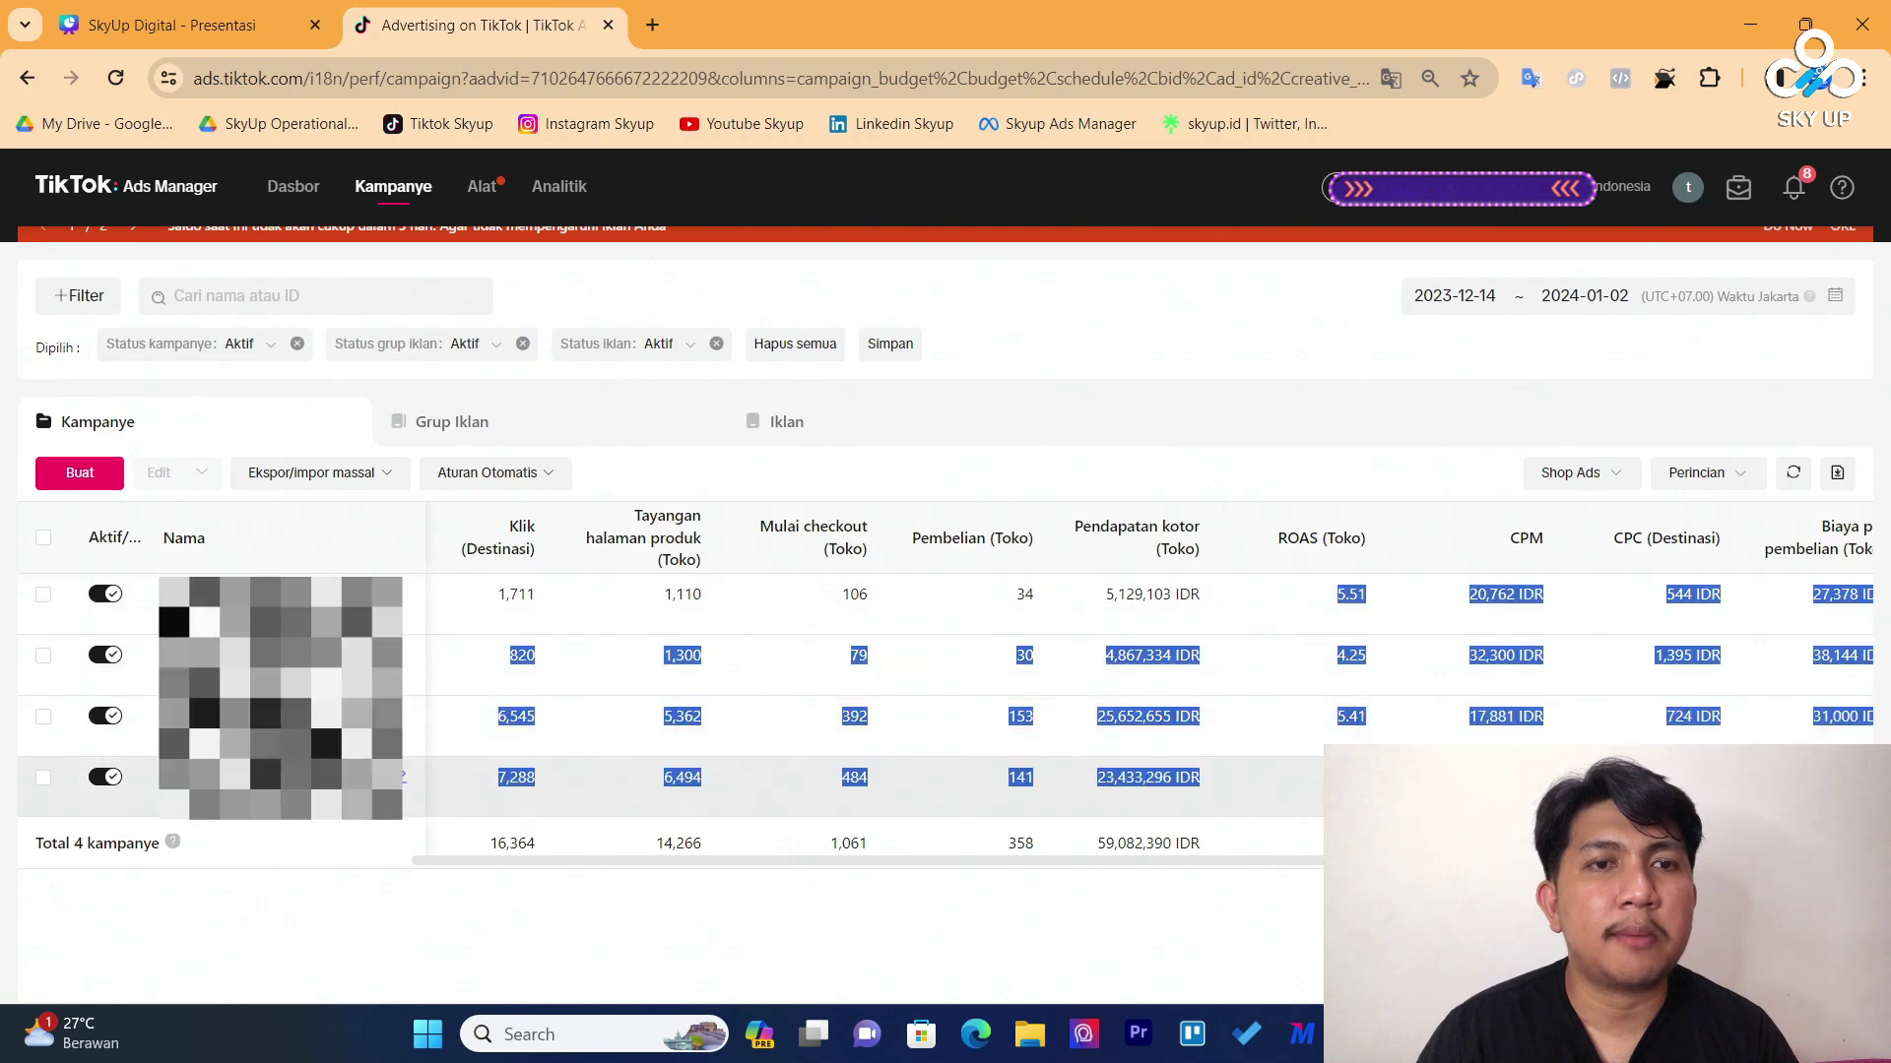
{"action": "left_click", "coordinate": [1383, 766]}
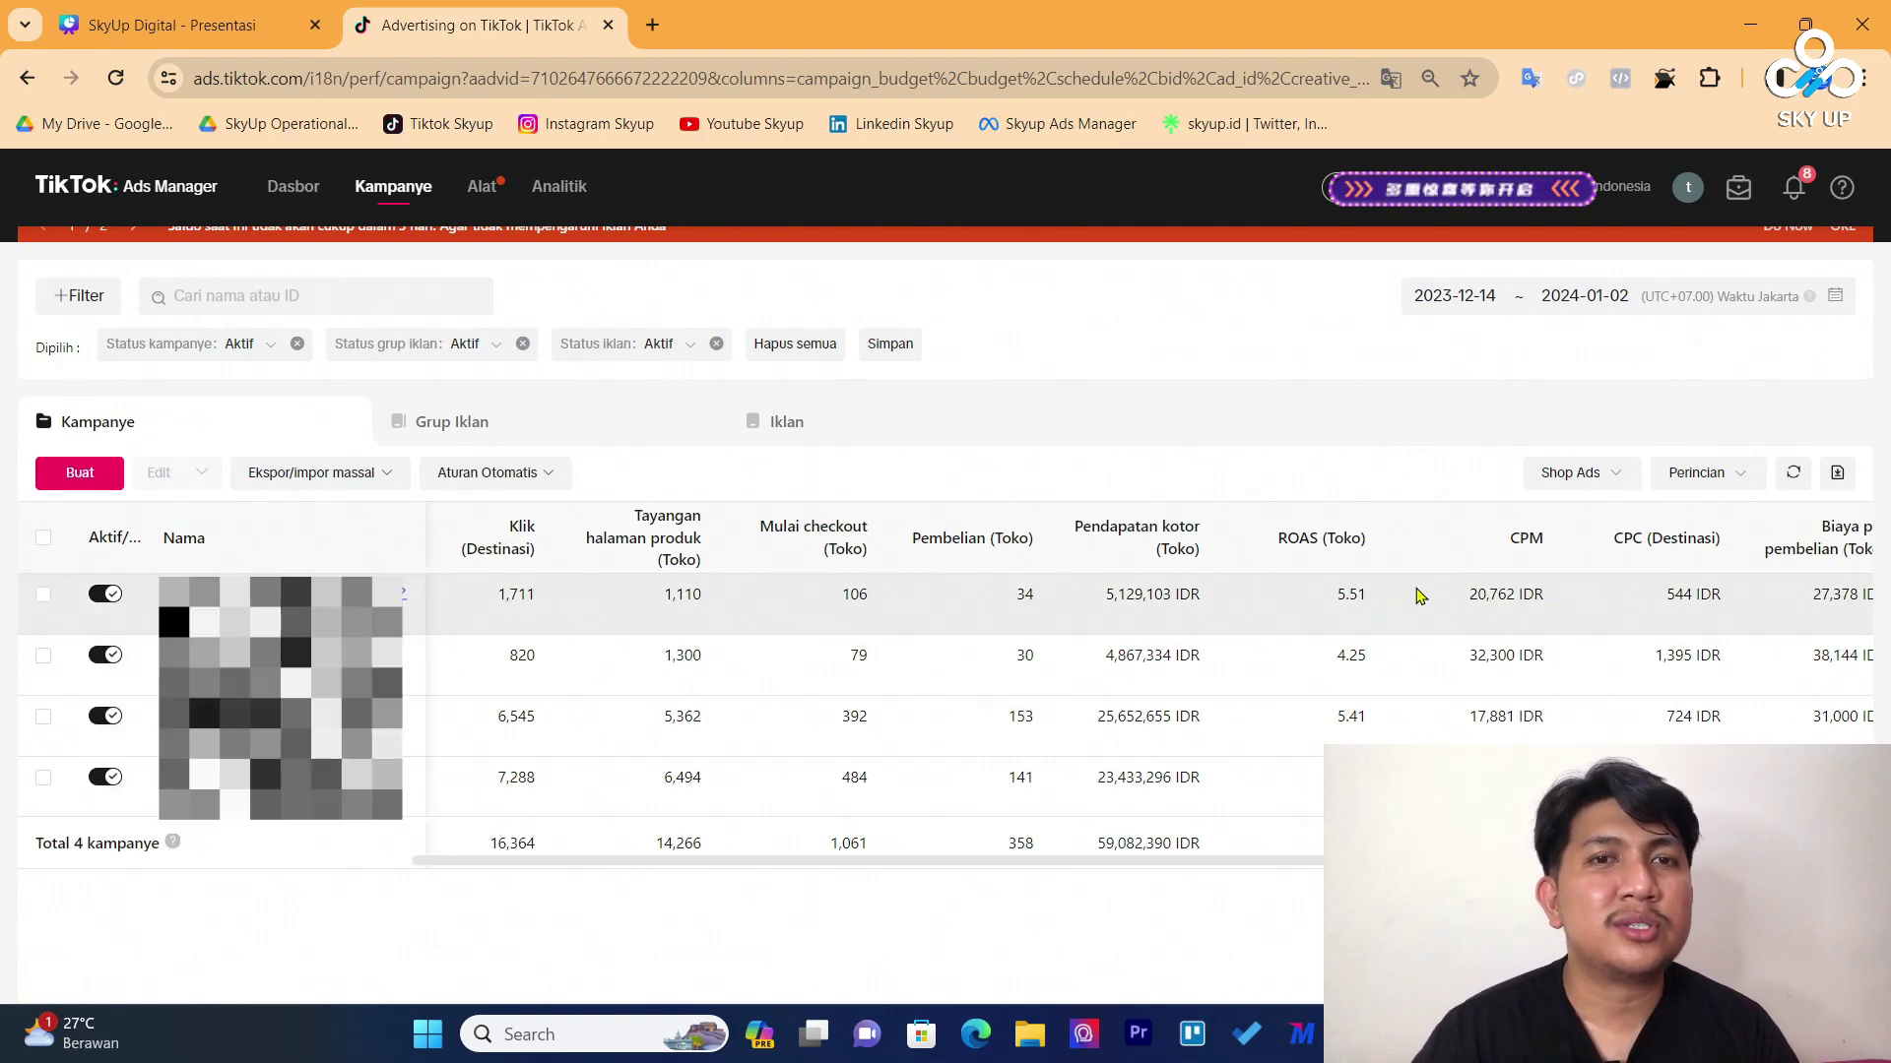
{"action": "scroll", "coordinate": [1428, 606], "scroll_direction": "right", "scroll_amount": 3}
{"action": "scroll", "coordinate": [1430, 605], "scroll_direction": "right", "scroll_amount": 5}
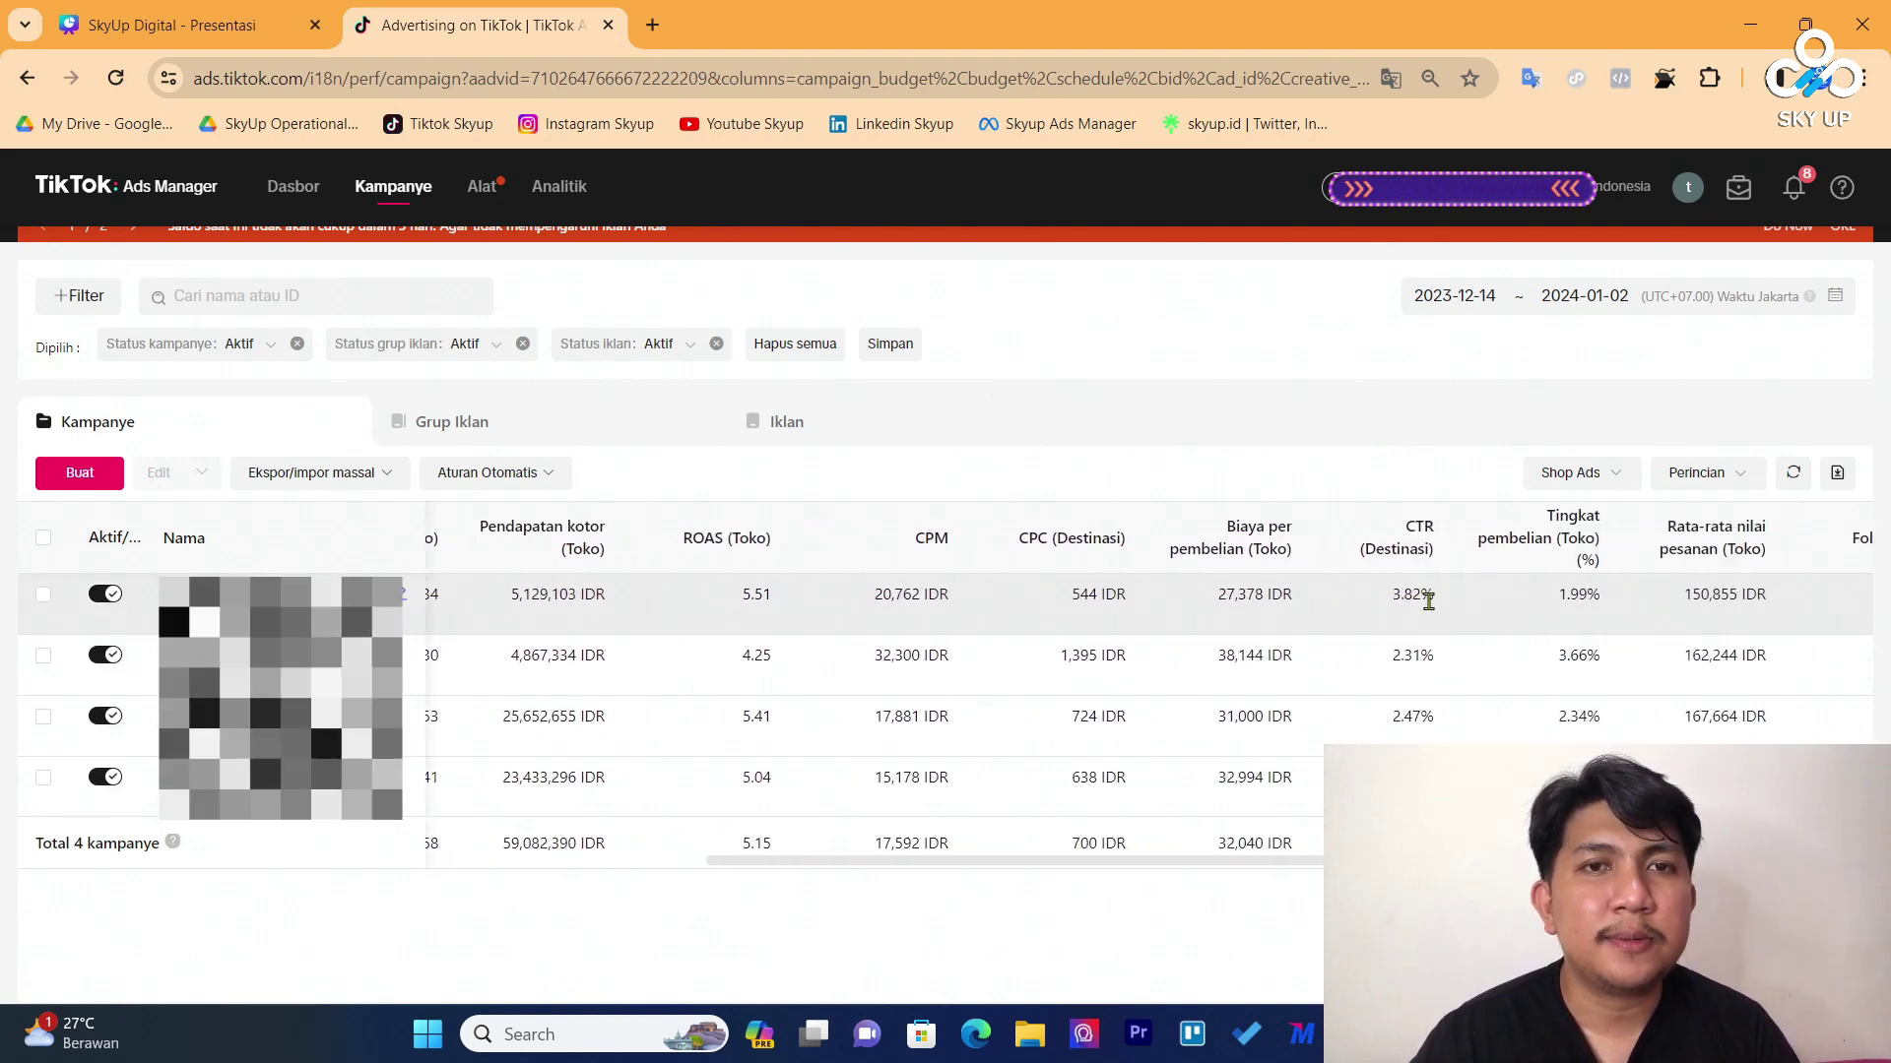
{"action": "scroll", "coordinate": [1129, 597], "scroll_direction": "left", "scroll_amount": 3}
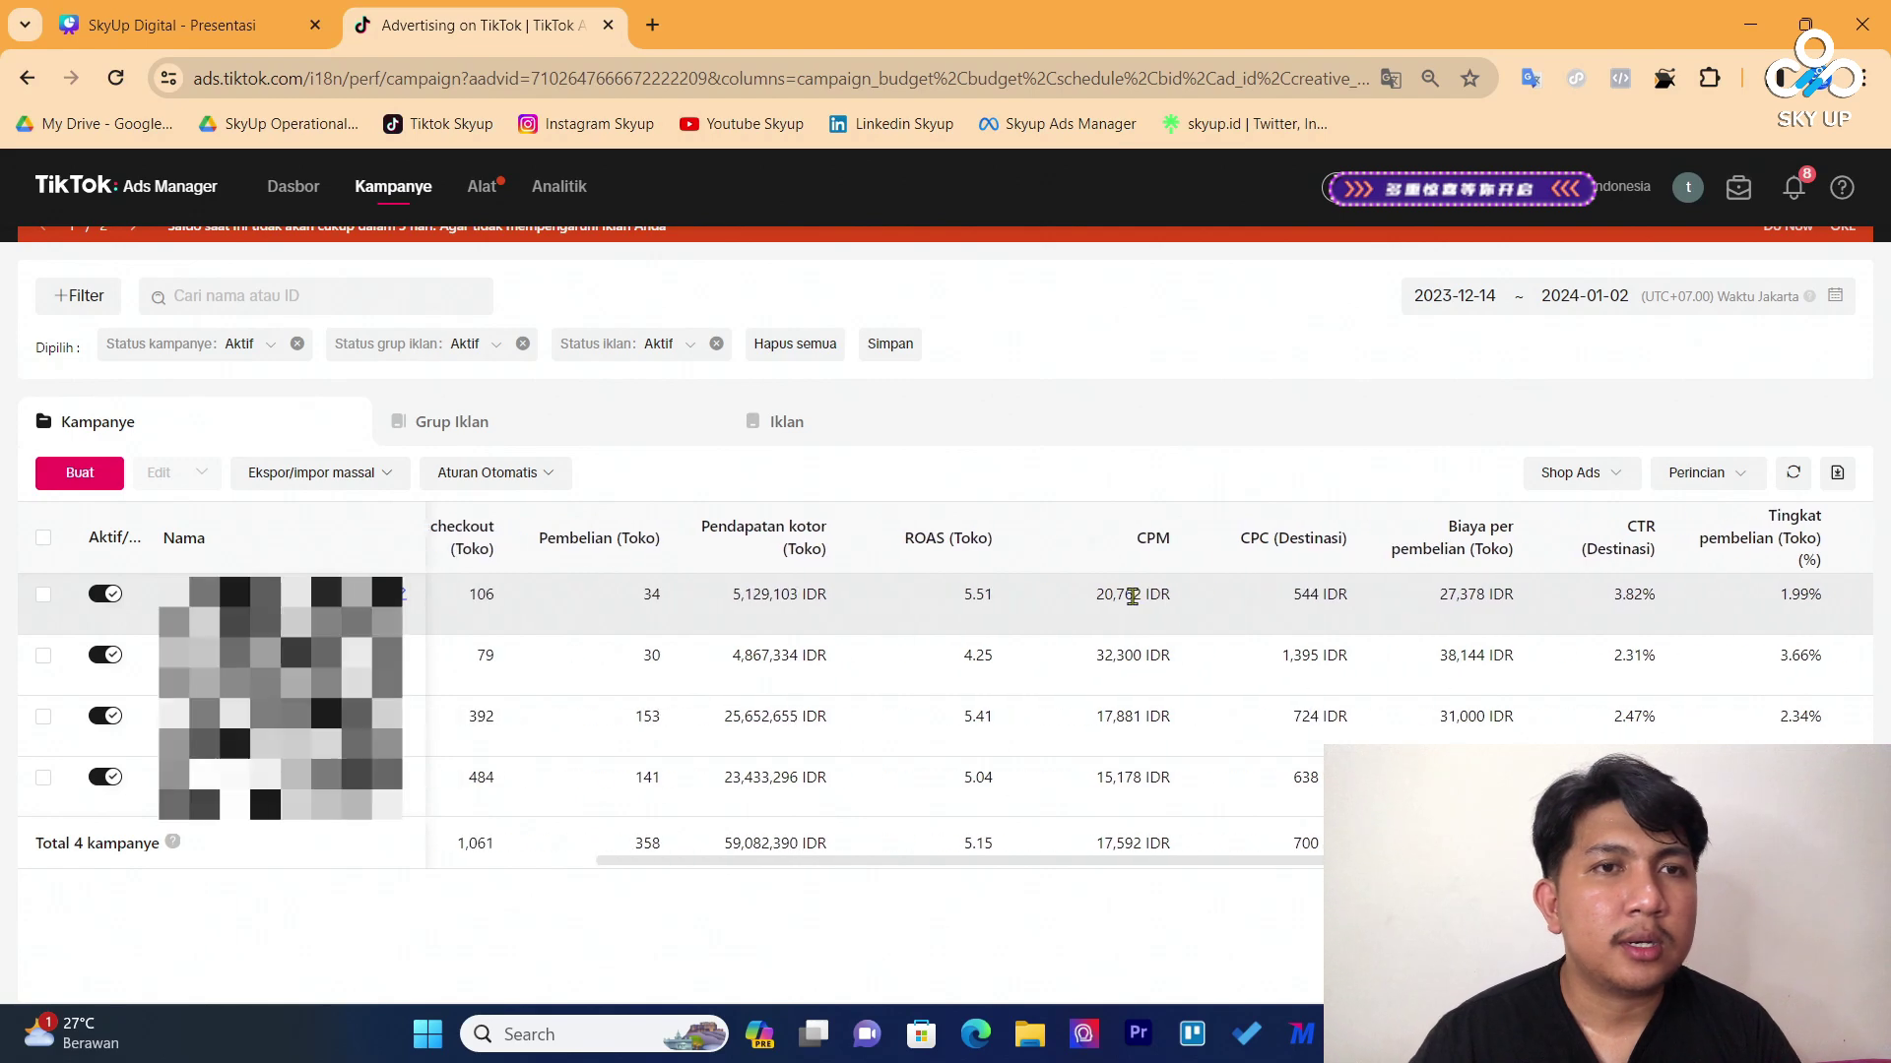
Compare the cost per purchase (Biaya per pembelian) across the campaigns, highlighting the figure in the total row
{"action": "scroll", "coordinate": [1379, 571], "scroll_direction": "right", "scroll_amount": 3}
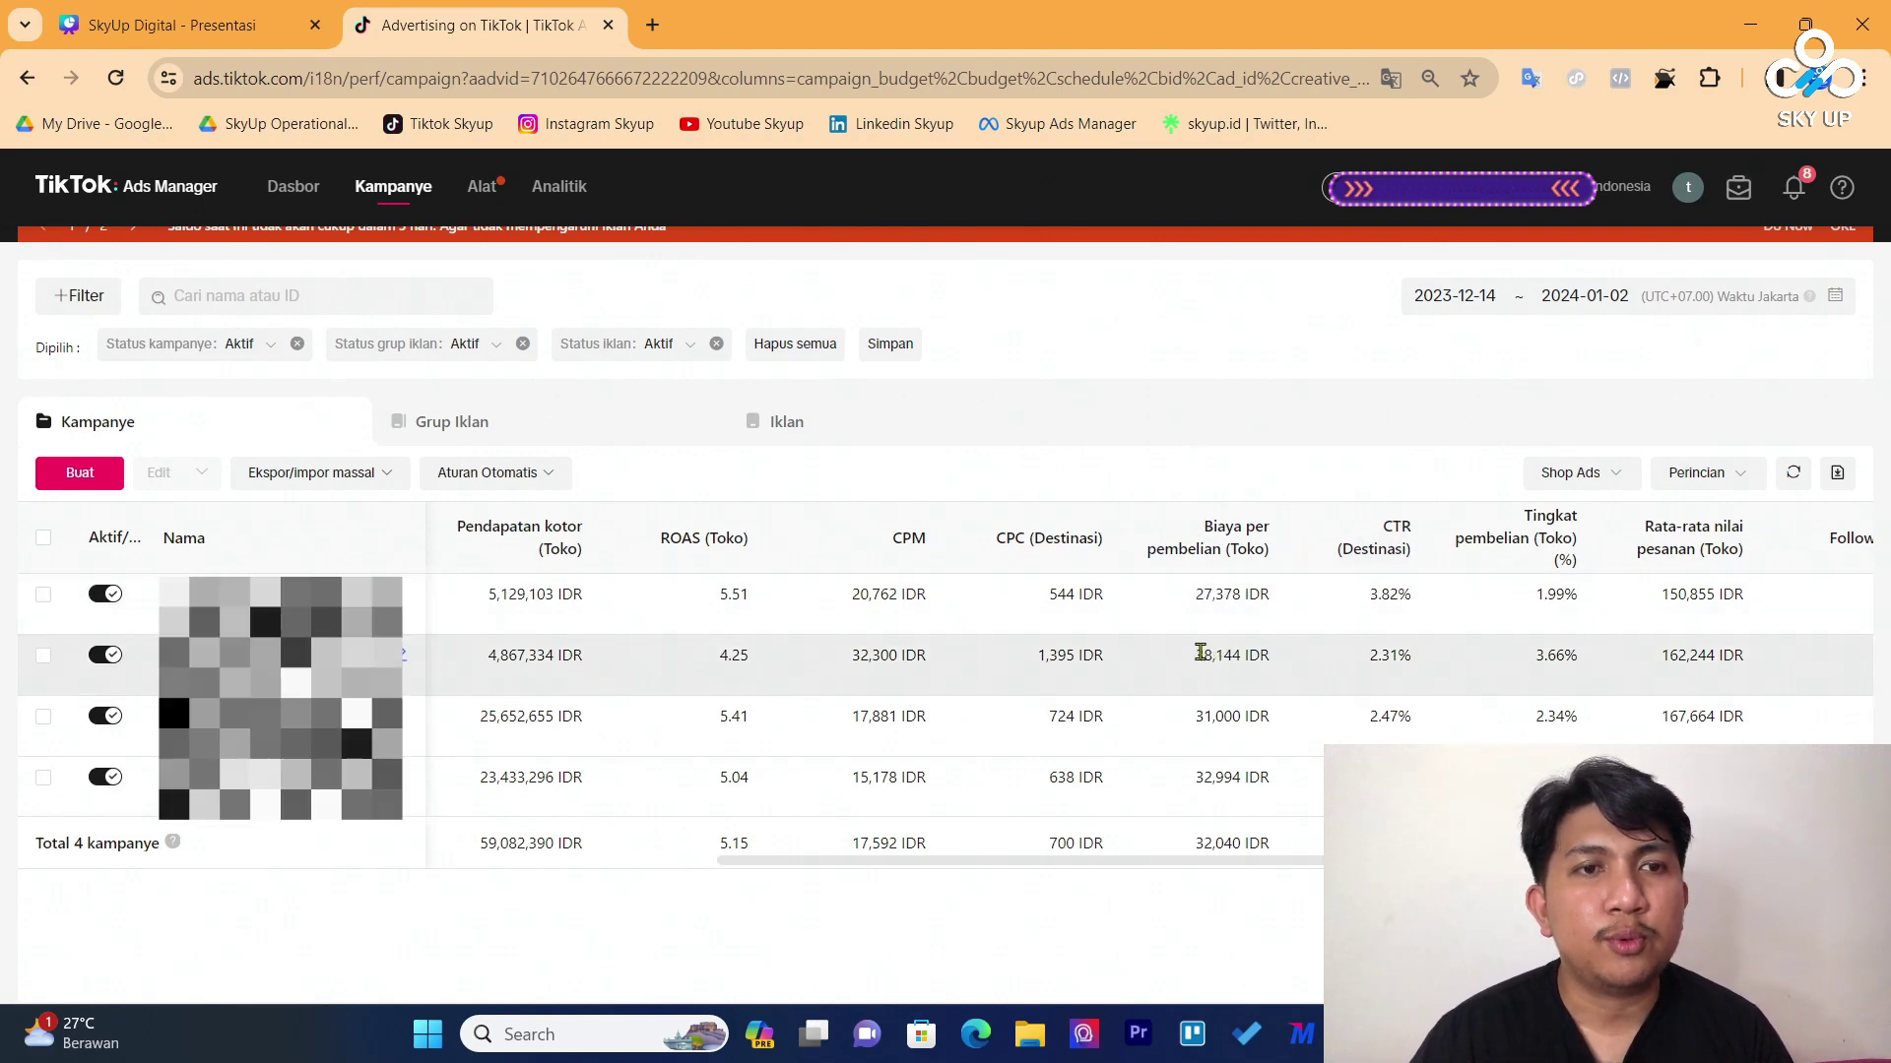
{"action": "double_click", "coordinate": [1218, 843]}
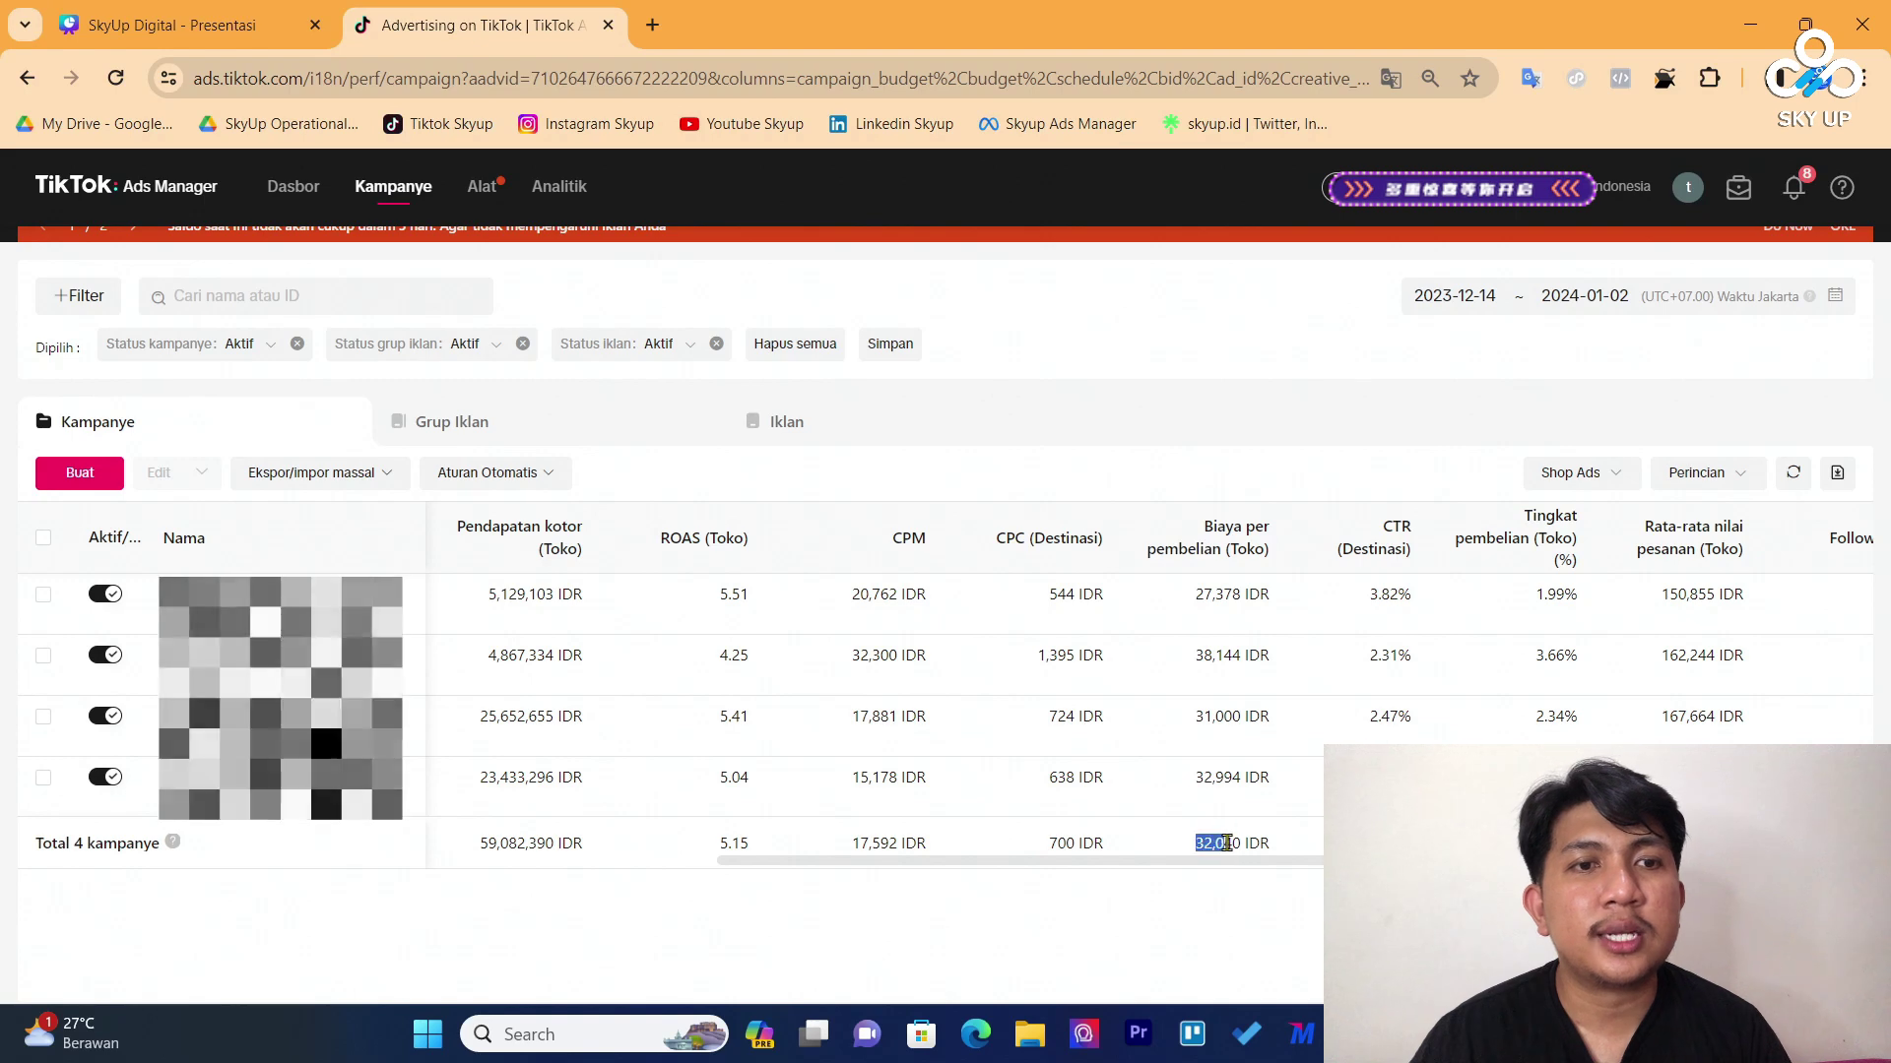
{"action": "left_click", "coordinate": [1267, 896]}
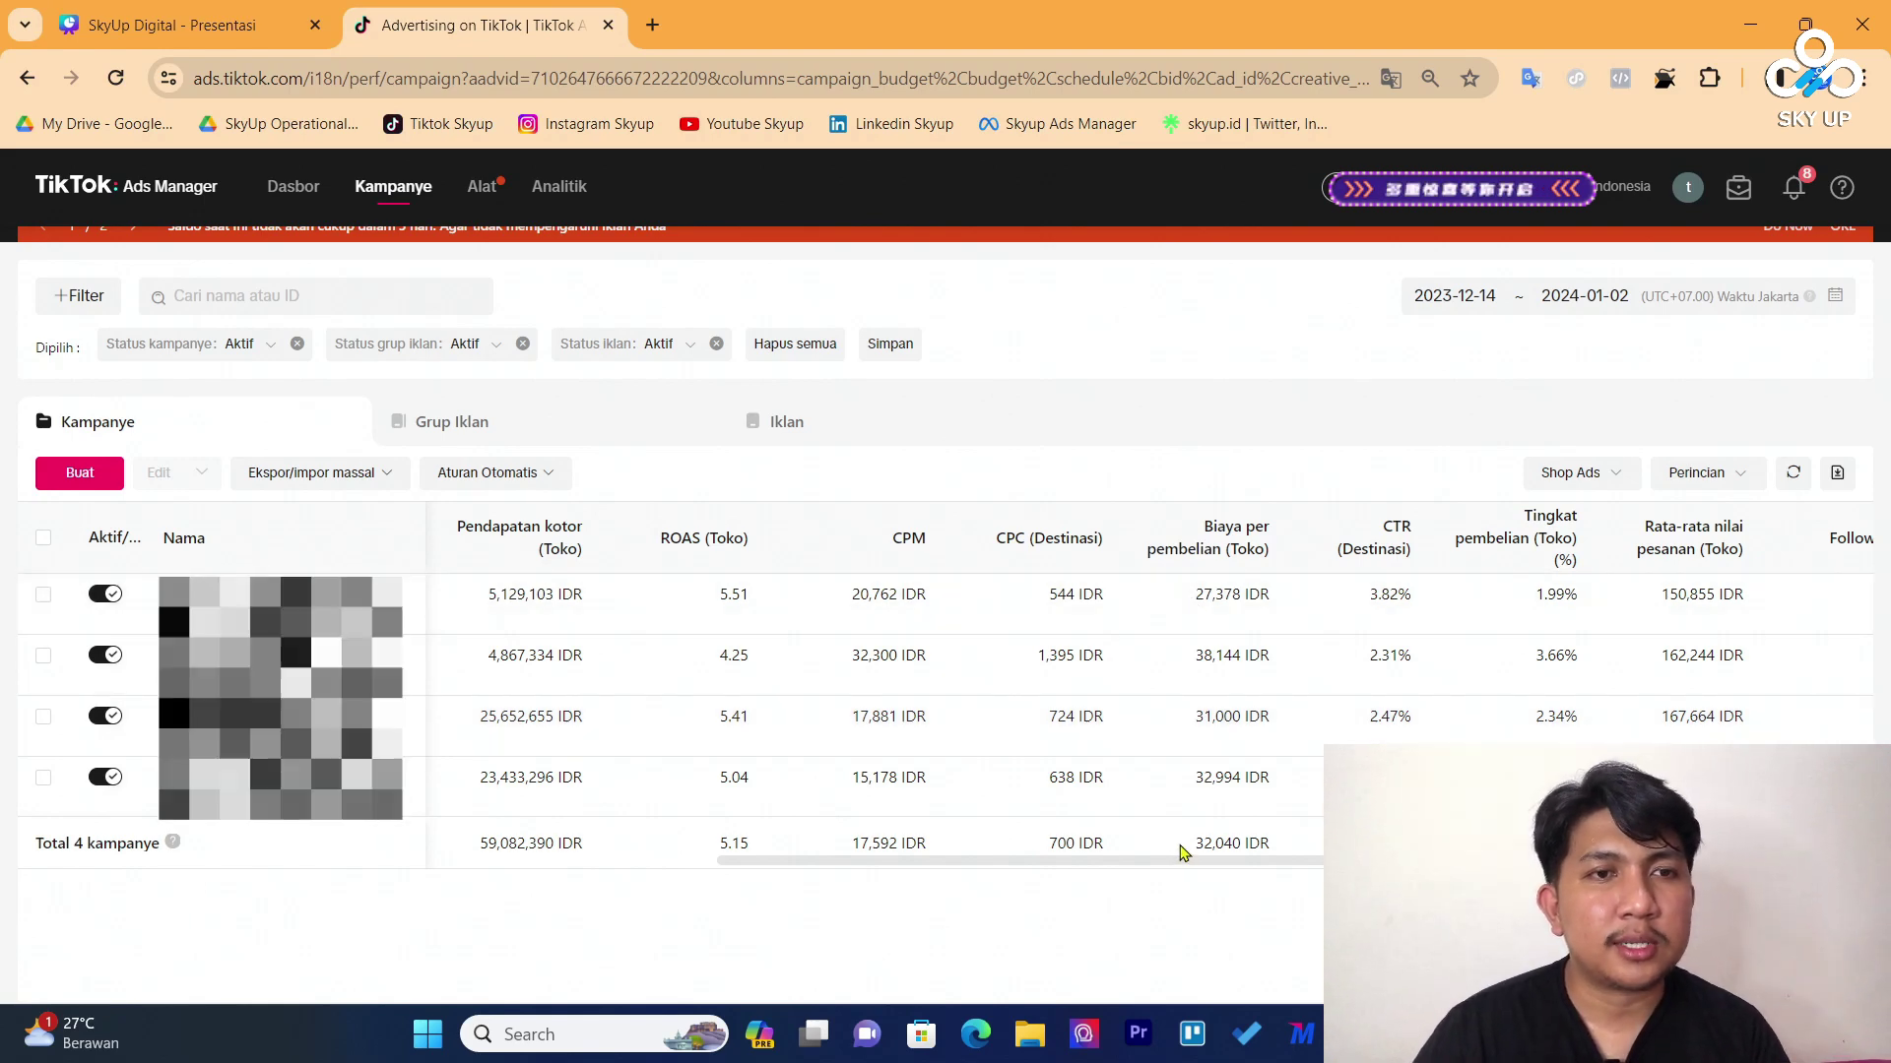
{"action": "left_click_drag", "start_coordinate": [1199, 844], "coordinate": [1272, 844]}
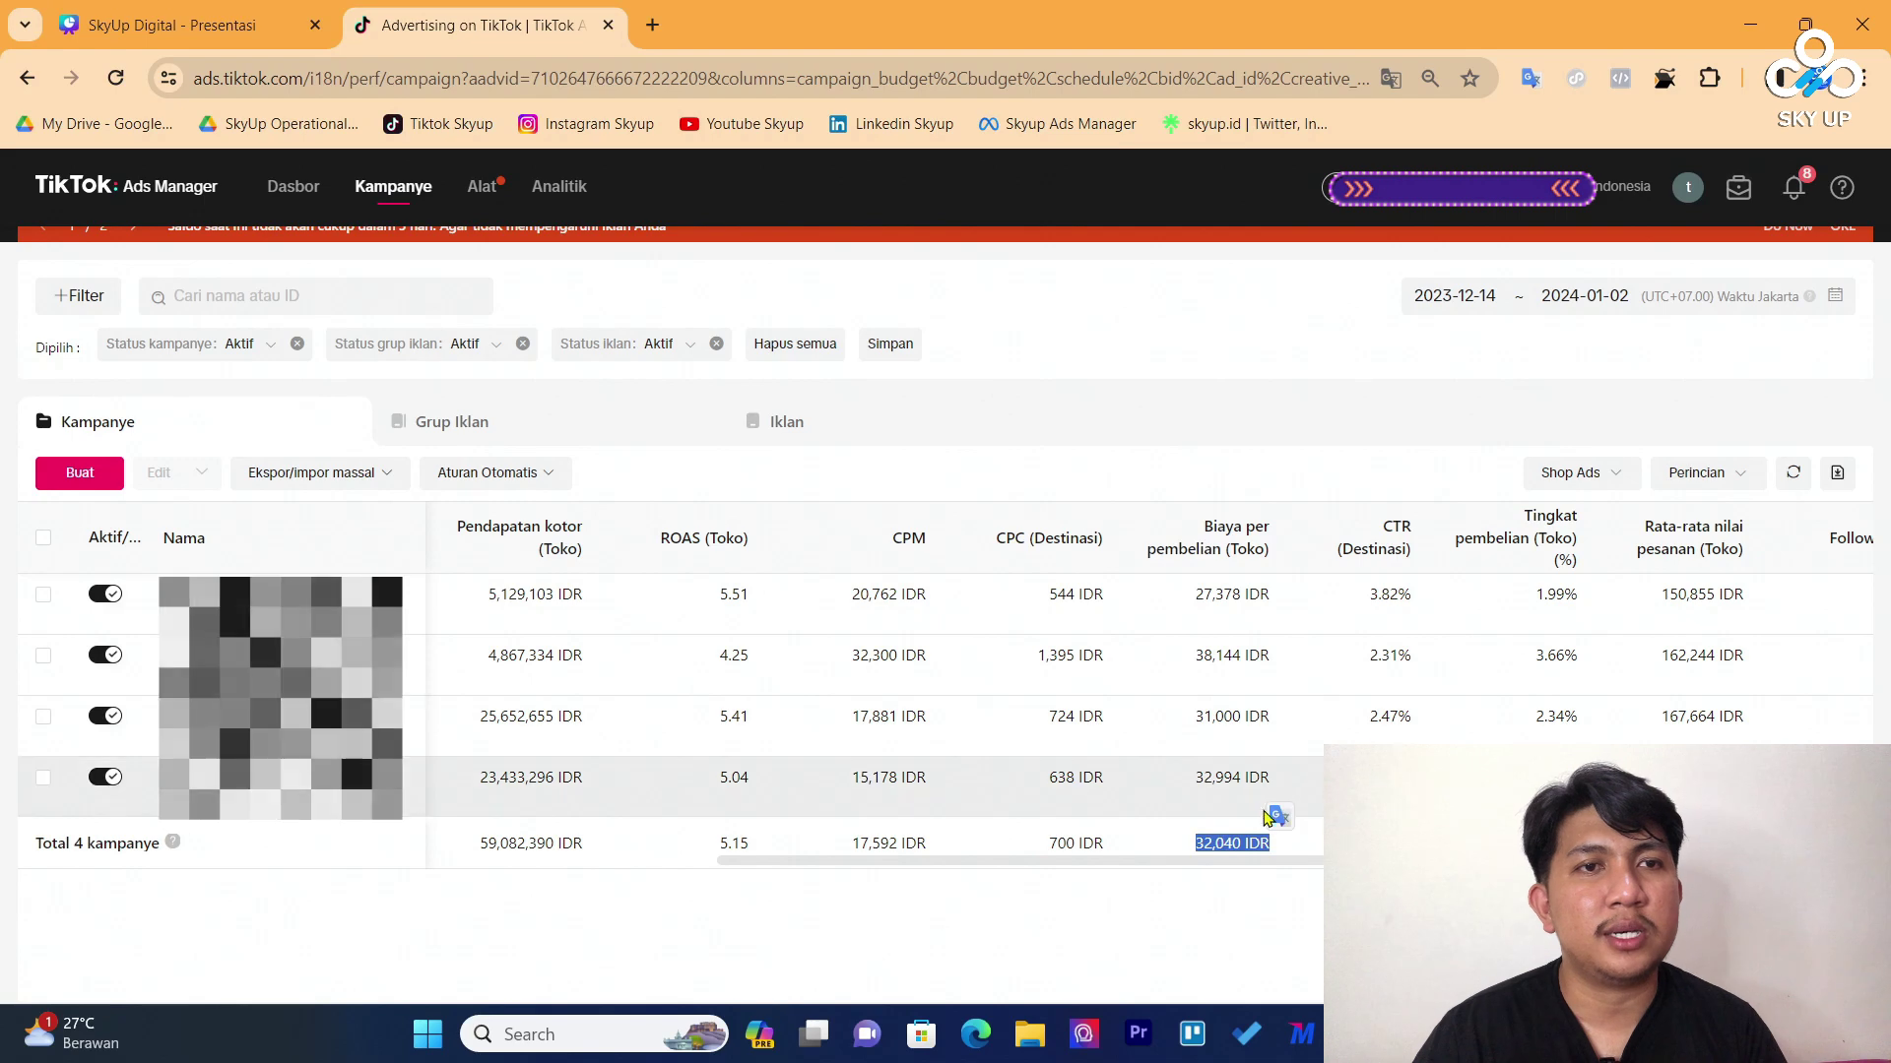
{"action": "left_click", "coordinate": [1222, 876]}
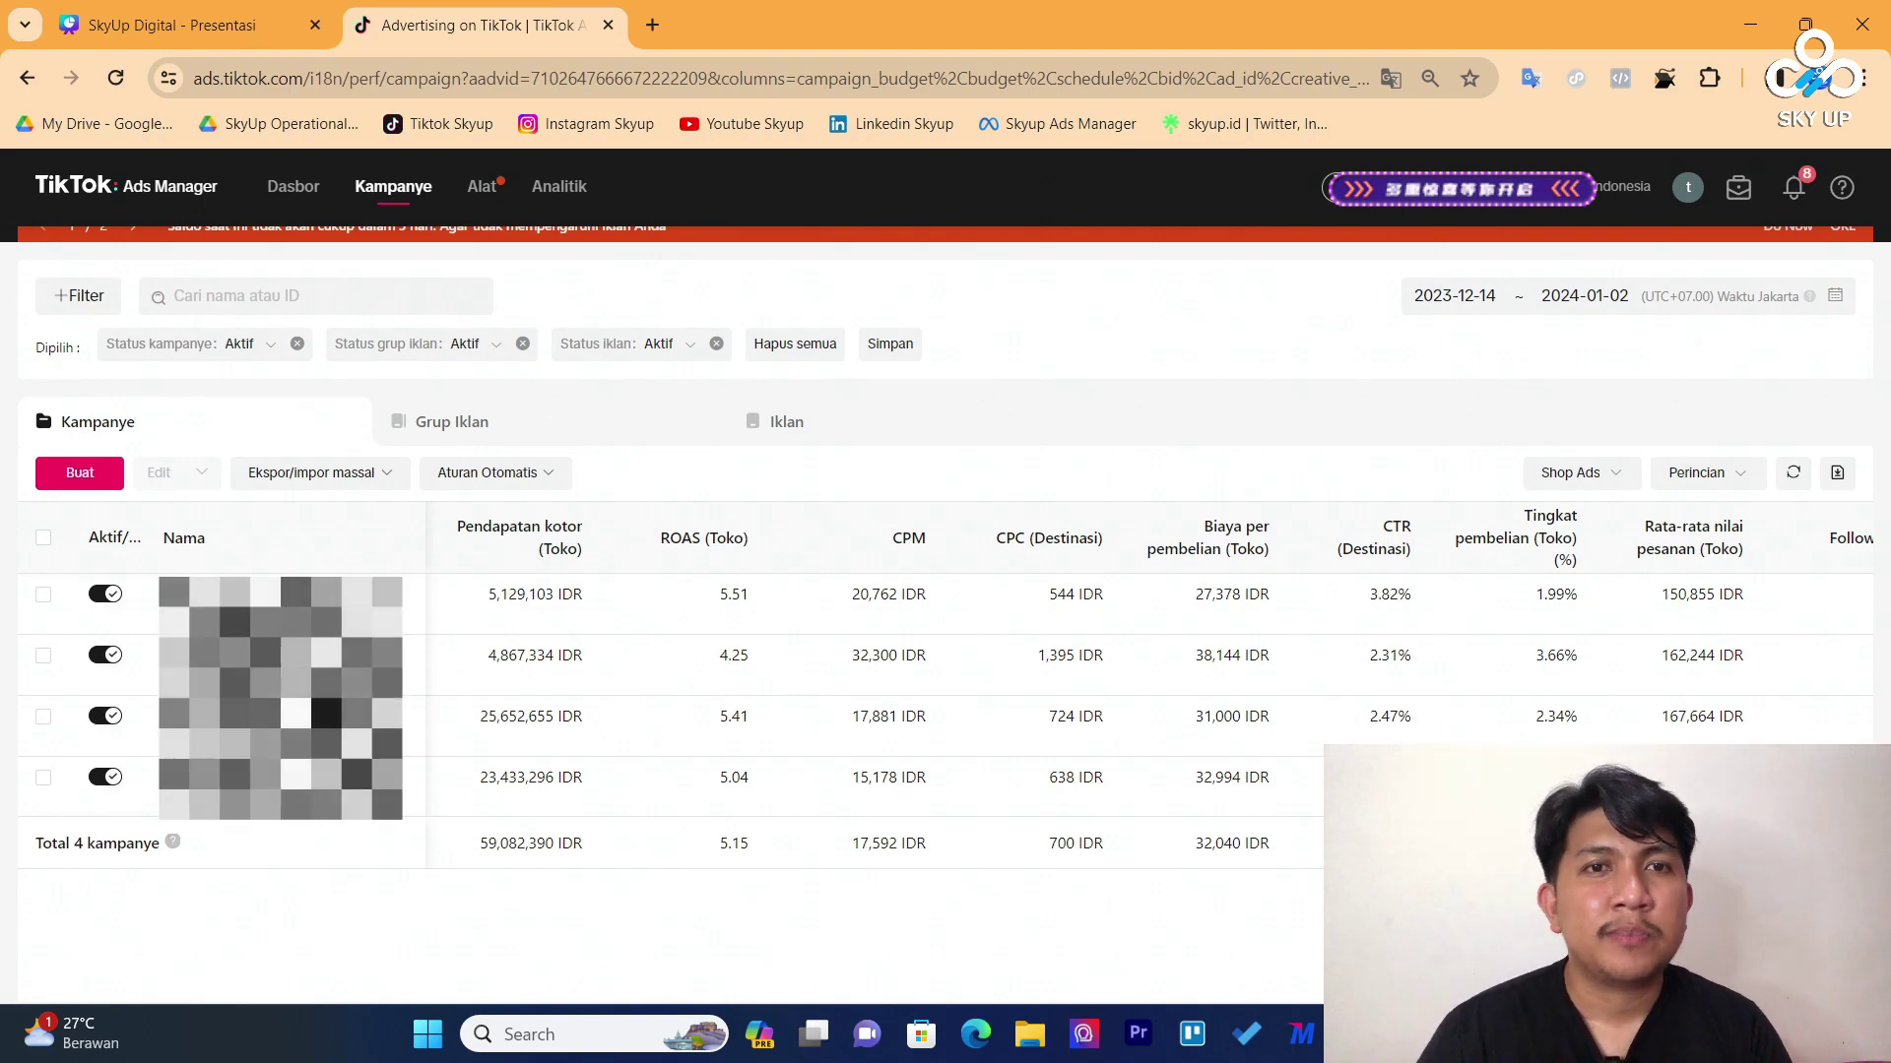
Review the campaigns' purchase rate, average order value, paid followers, video views and LIVE views columns
{"action": "scroll", "coordinate": [866, 689], "scroll_direction": "right", "scroll_amount": 2}
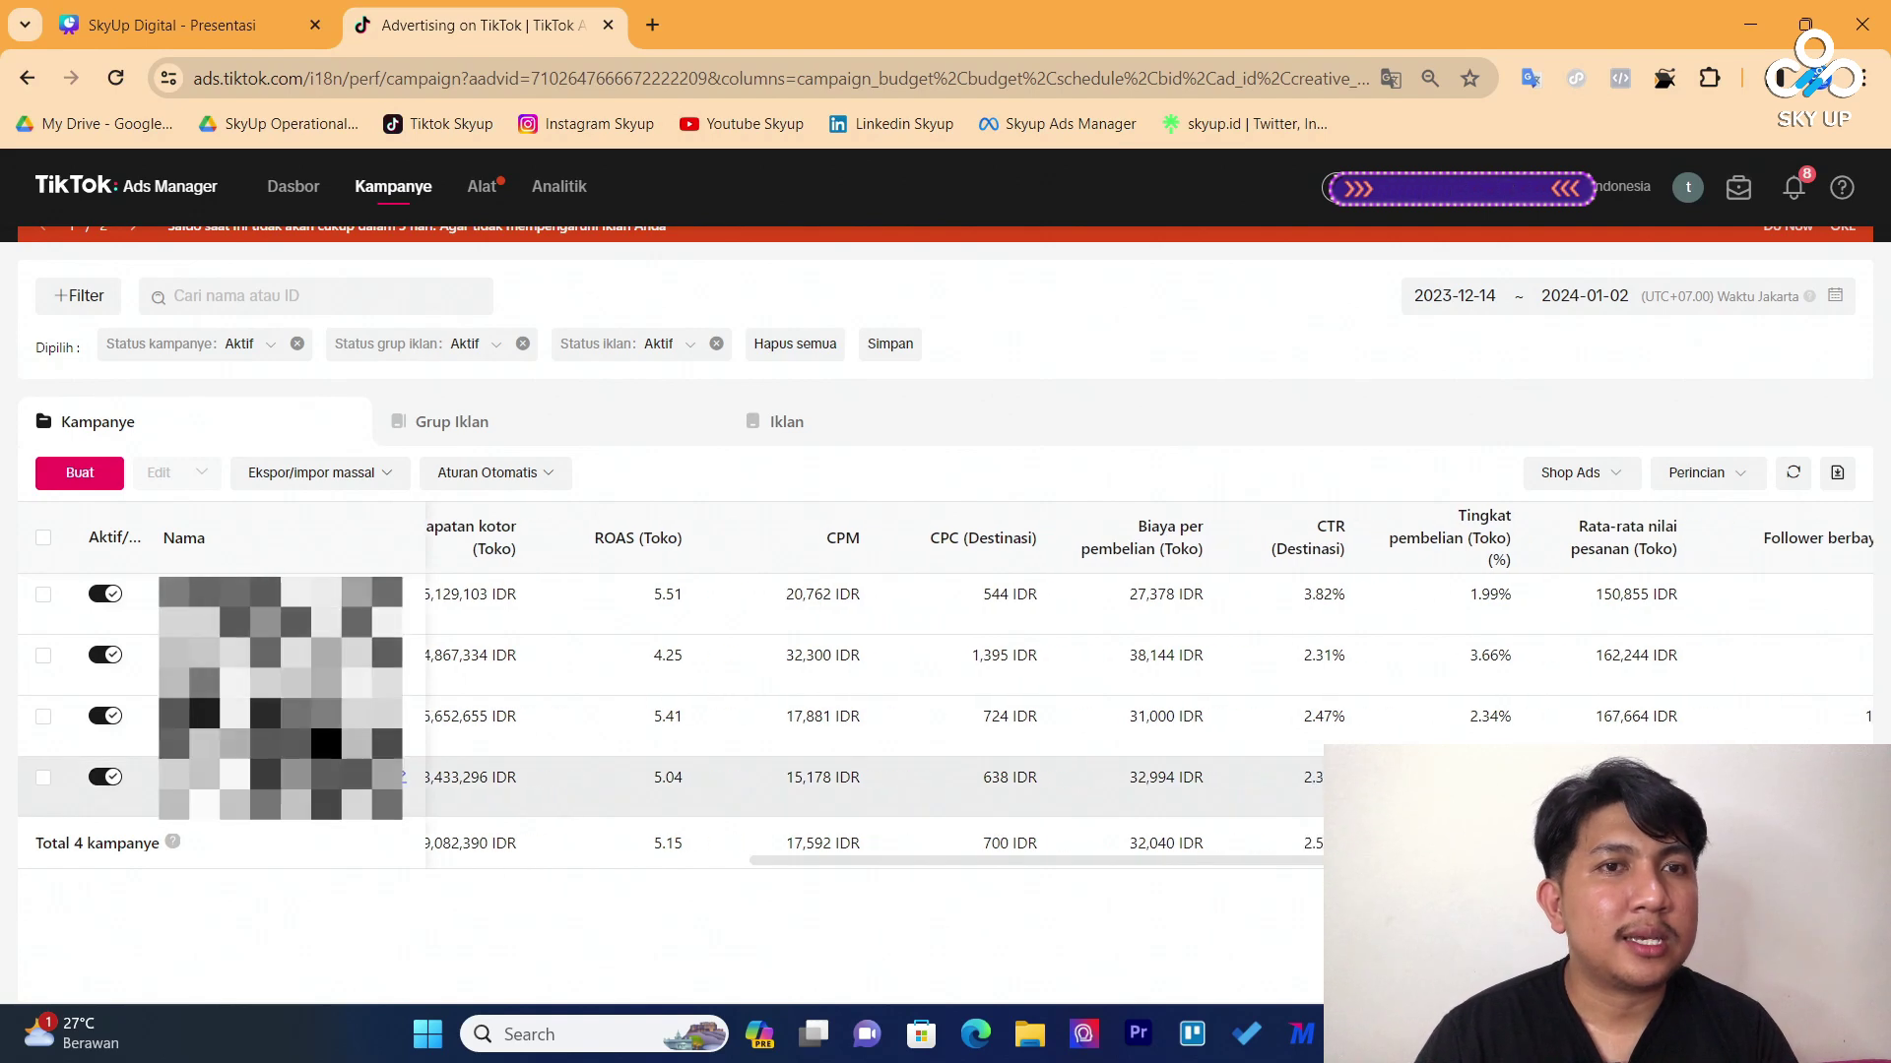
{"action": "scroll", "coordinate": [867, 689], "scroll_direction": "right", "scroll_amount": 8}
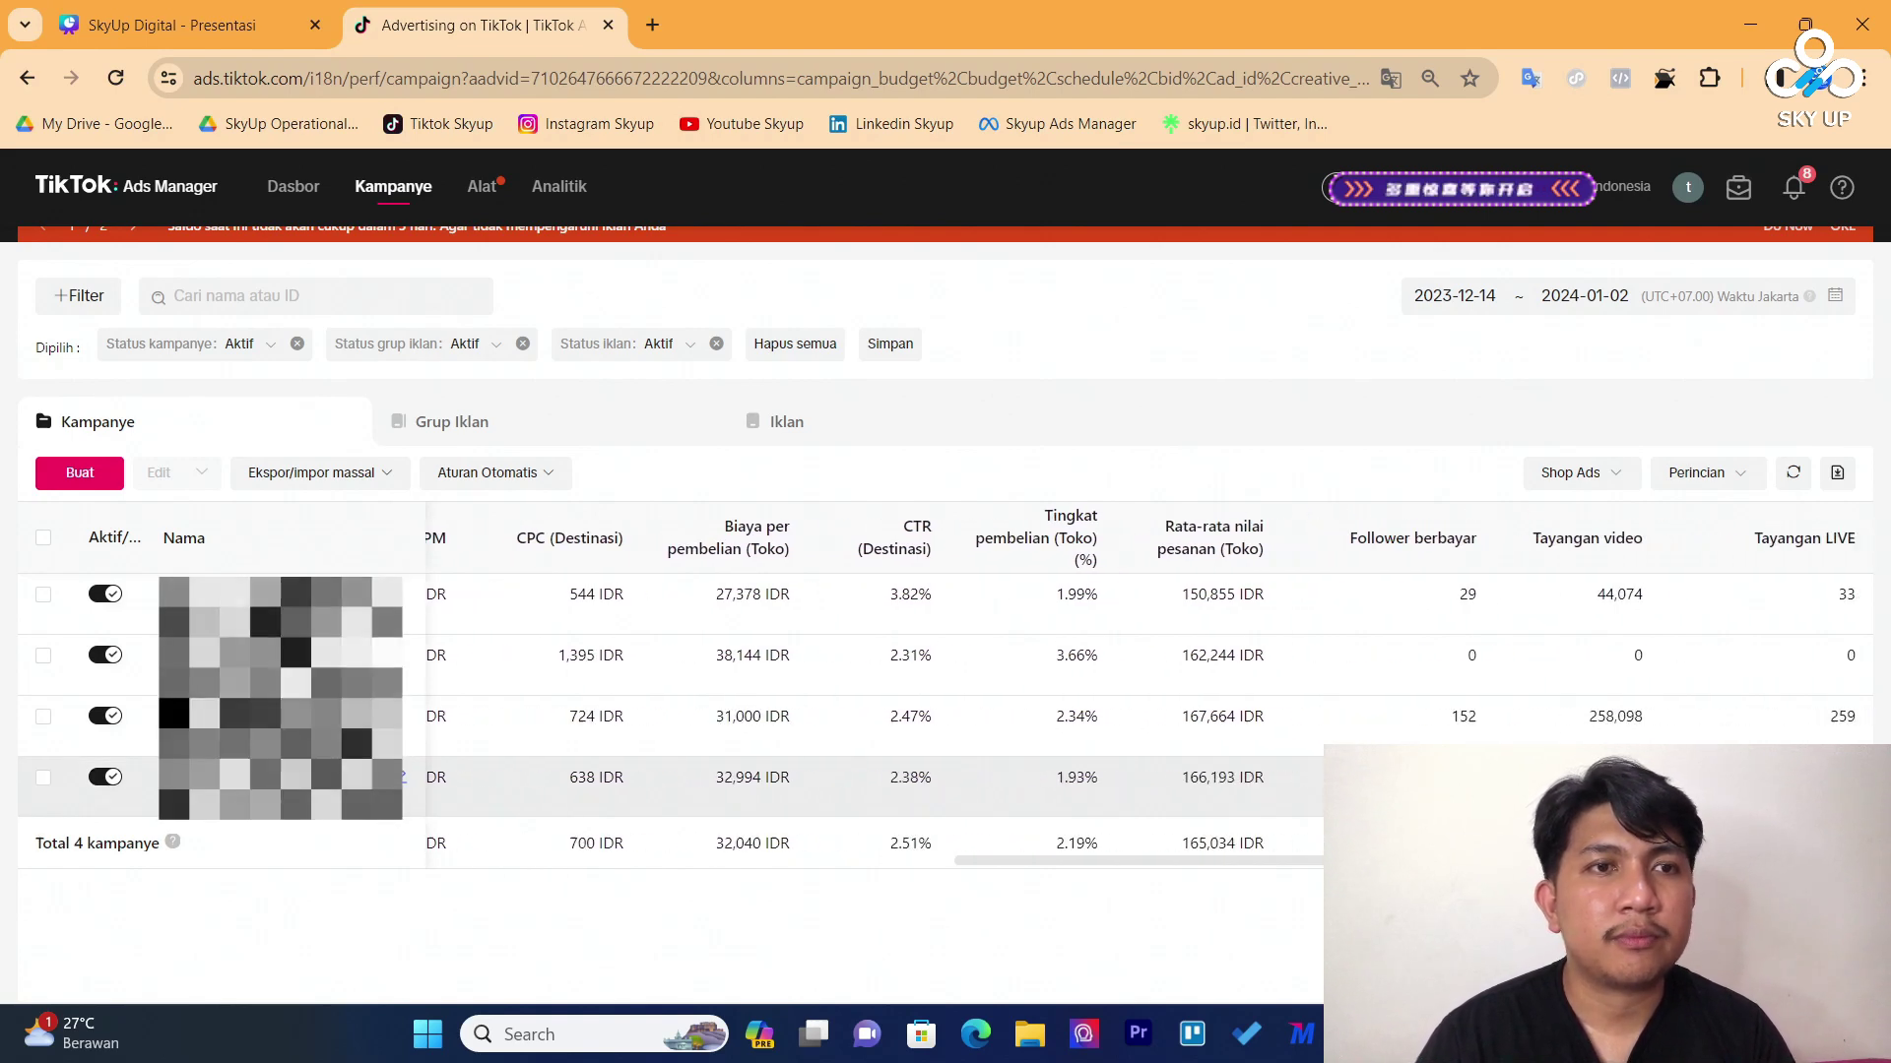
{"action": "scroll", "coordinate": [1058, 778], "scroll_direction": "left", "scroll_amount": 20}
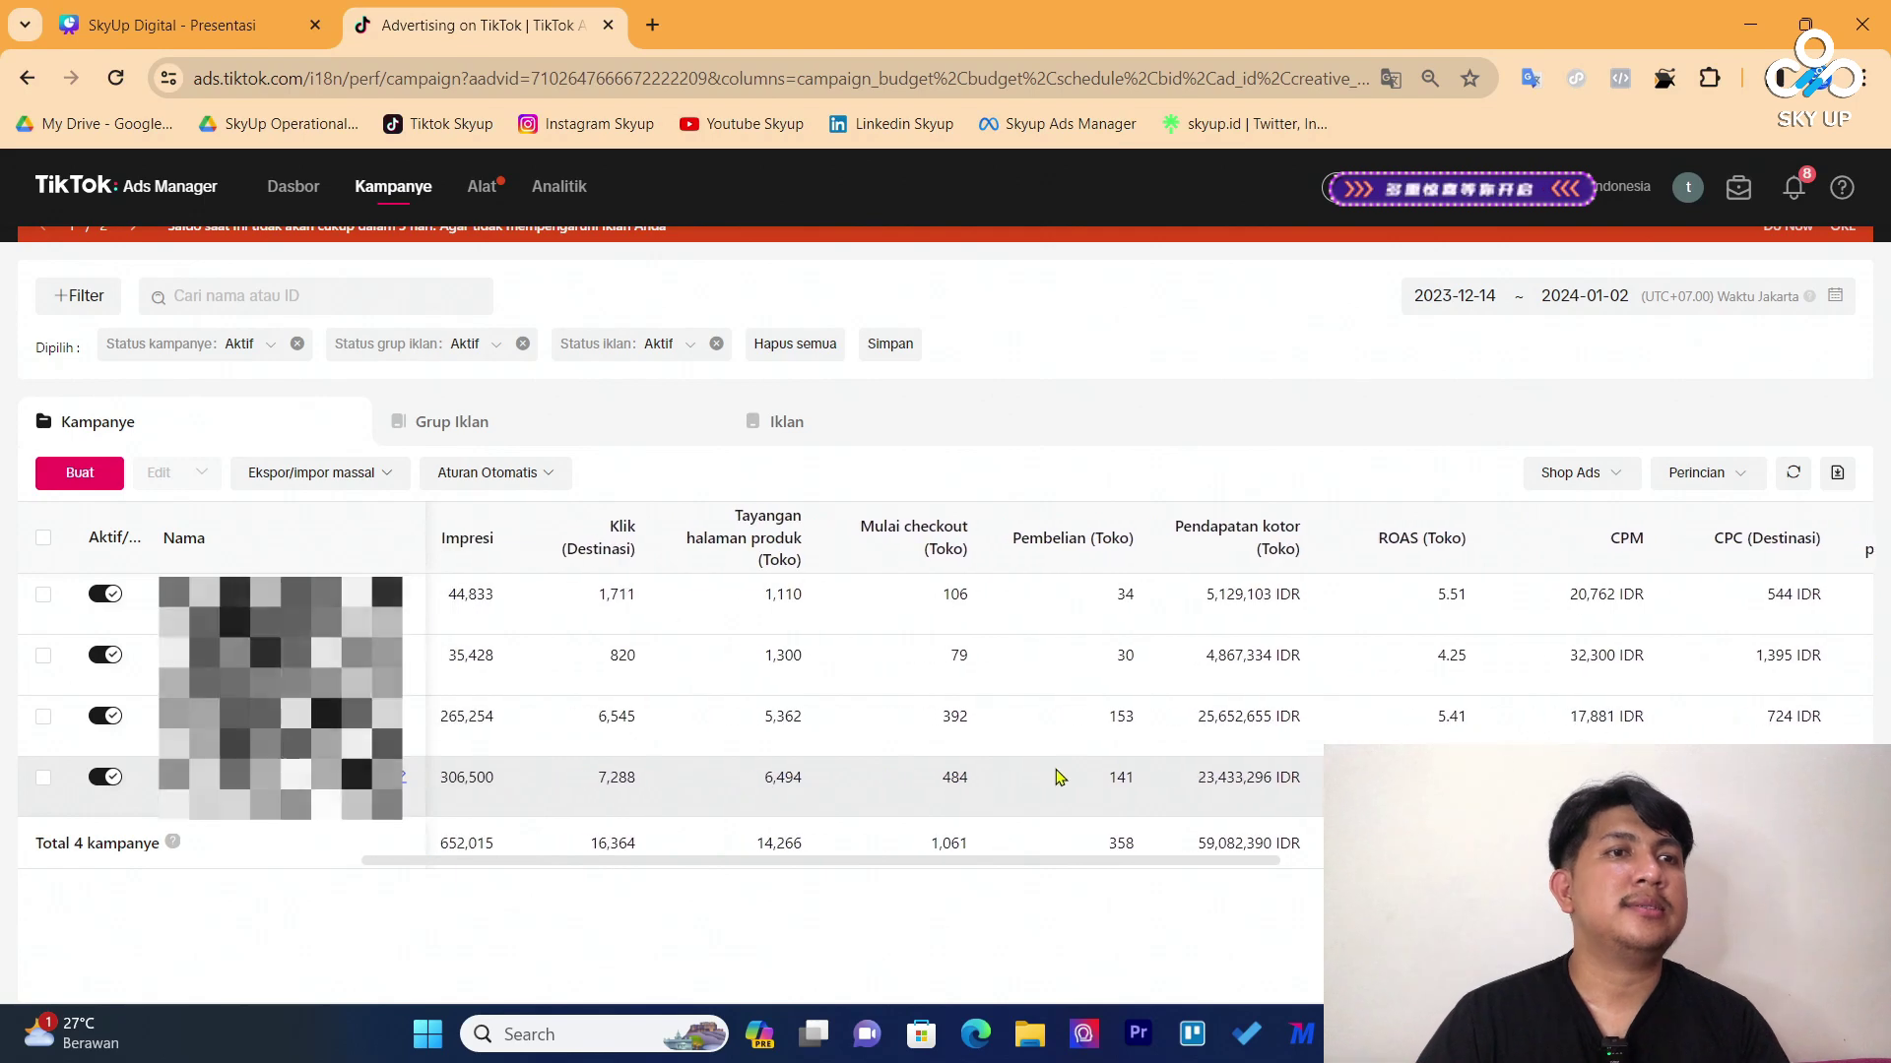
Examine the total row's initiated checkouts, purchases and gross revenue, followed by the CPC and cost per purchase columns
{"action": "scroll", "coordinate": [1059, 778], "scroll_direction": "right", "scroll_amount": 3}
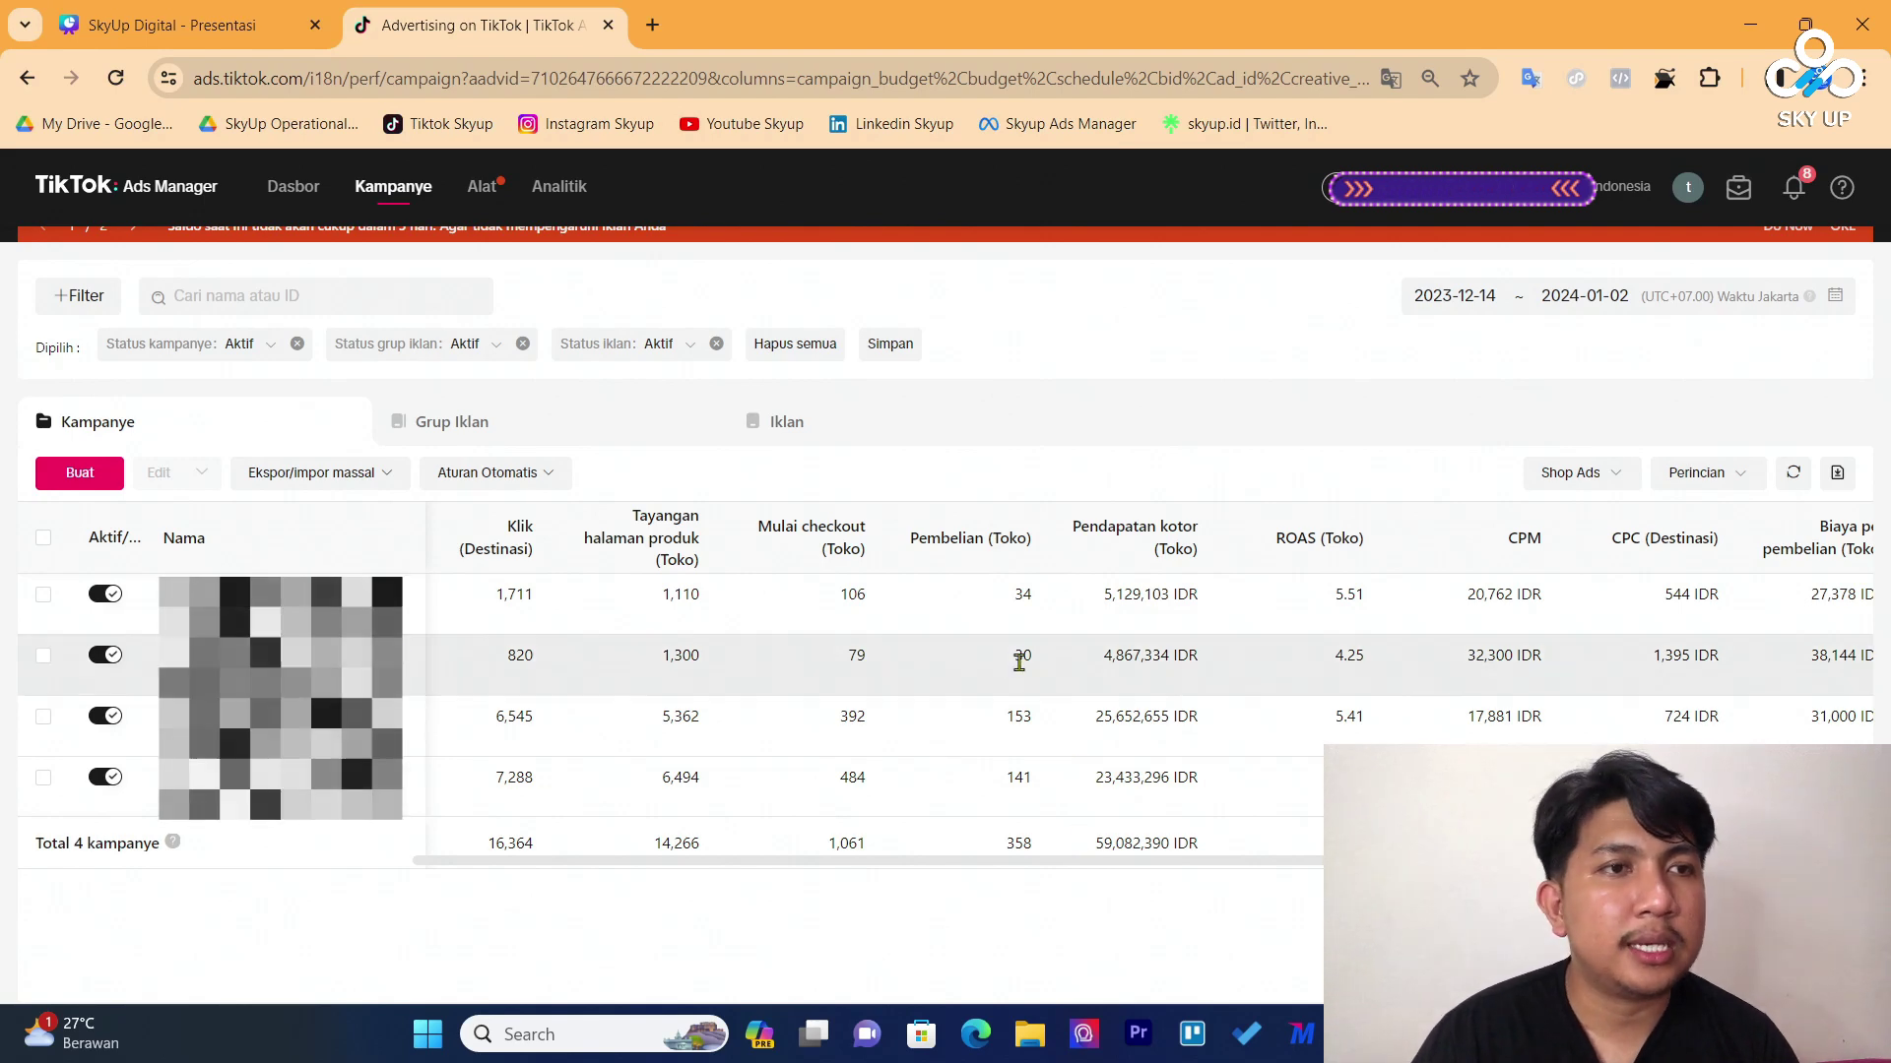
{"action": "scroll", "coordinate": [837, 630], "scroll_direction": "left", "scroll_amount": 2}
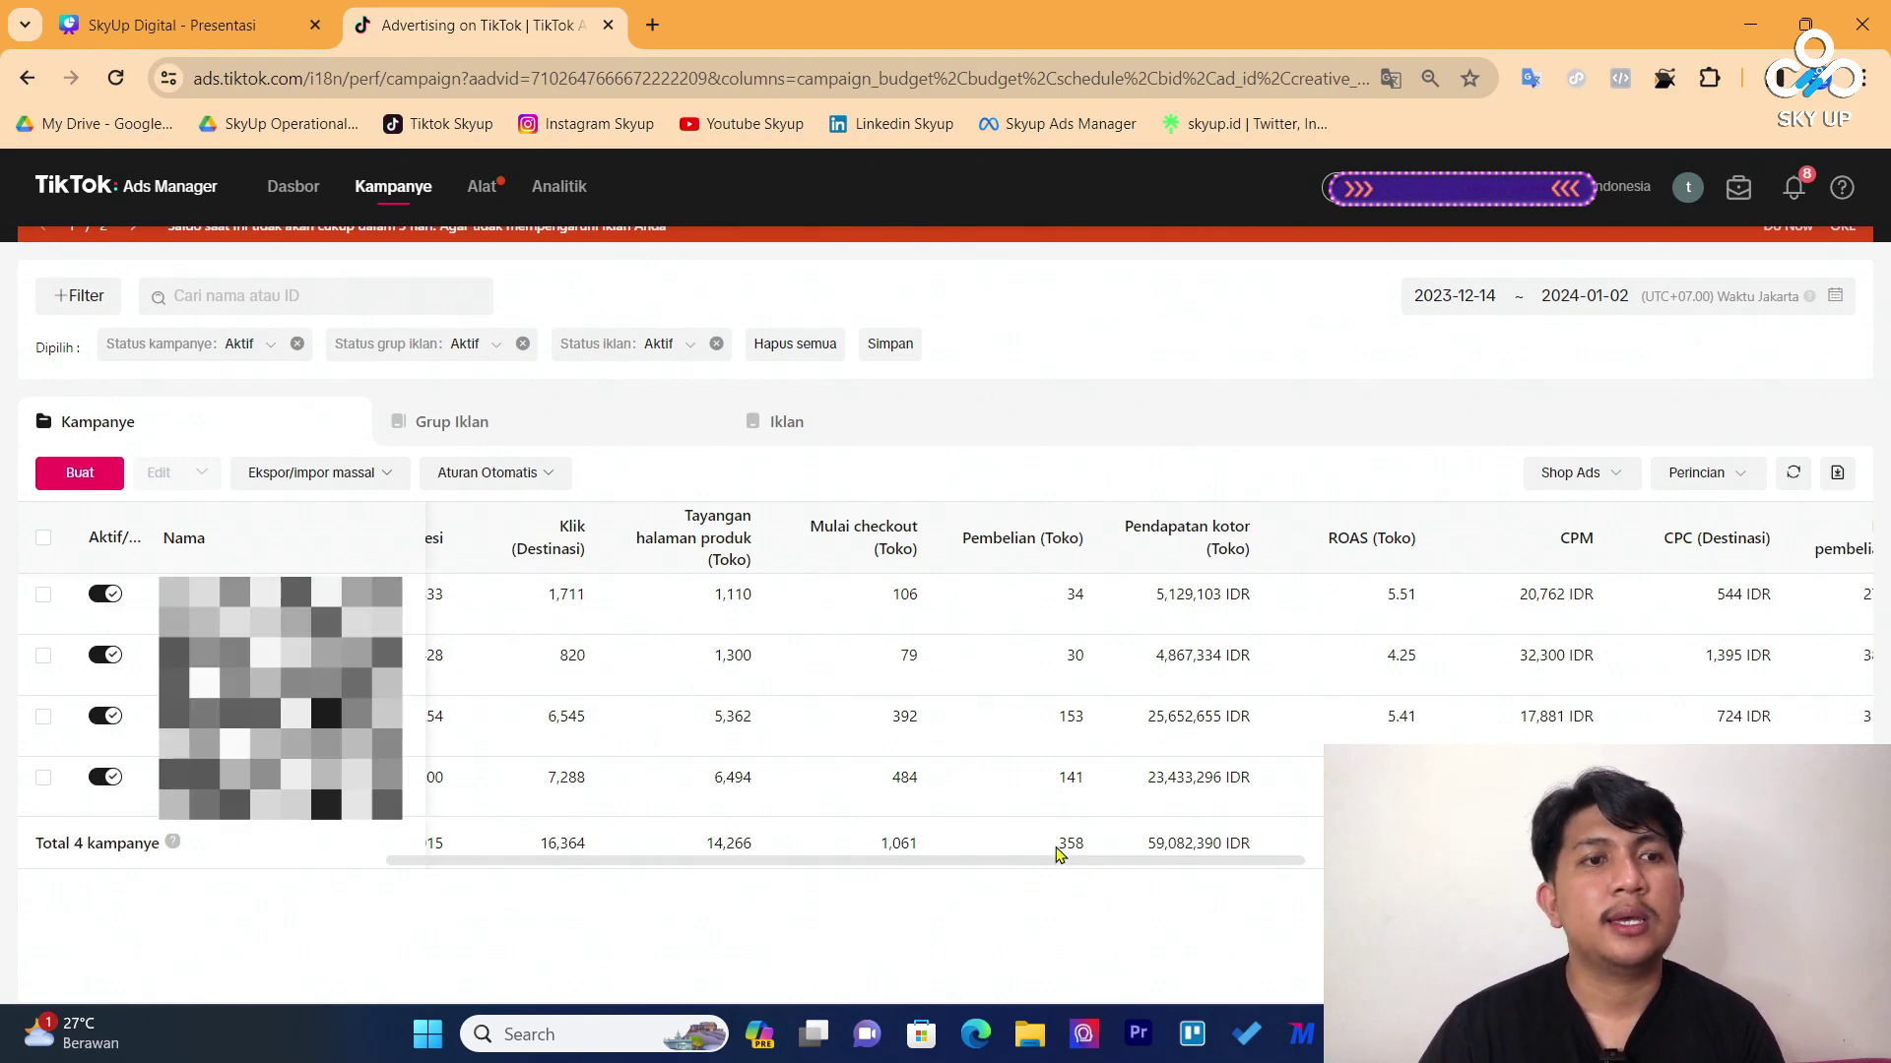
{"action": "double_click", "coordinate": [883, 839]}
{"action": "left_click", "coordinate": [1025, 899]}
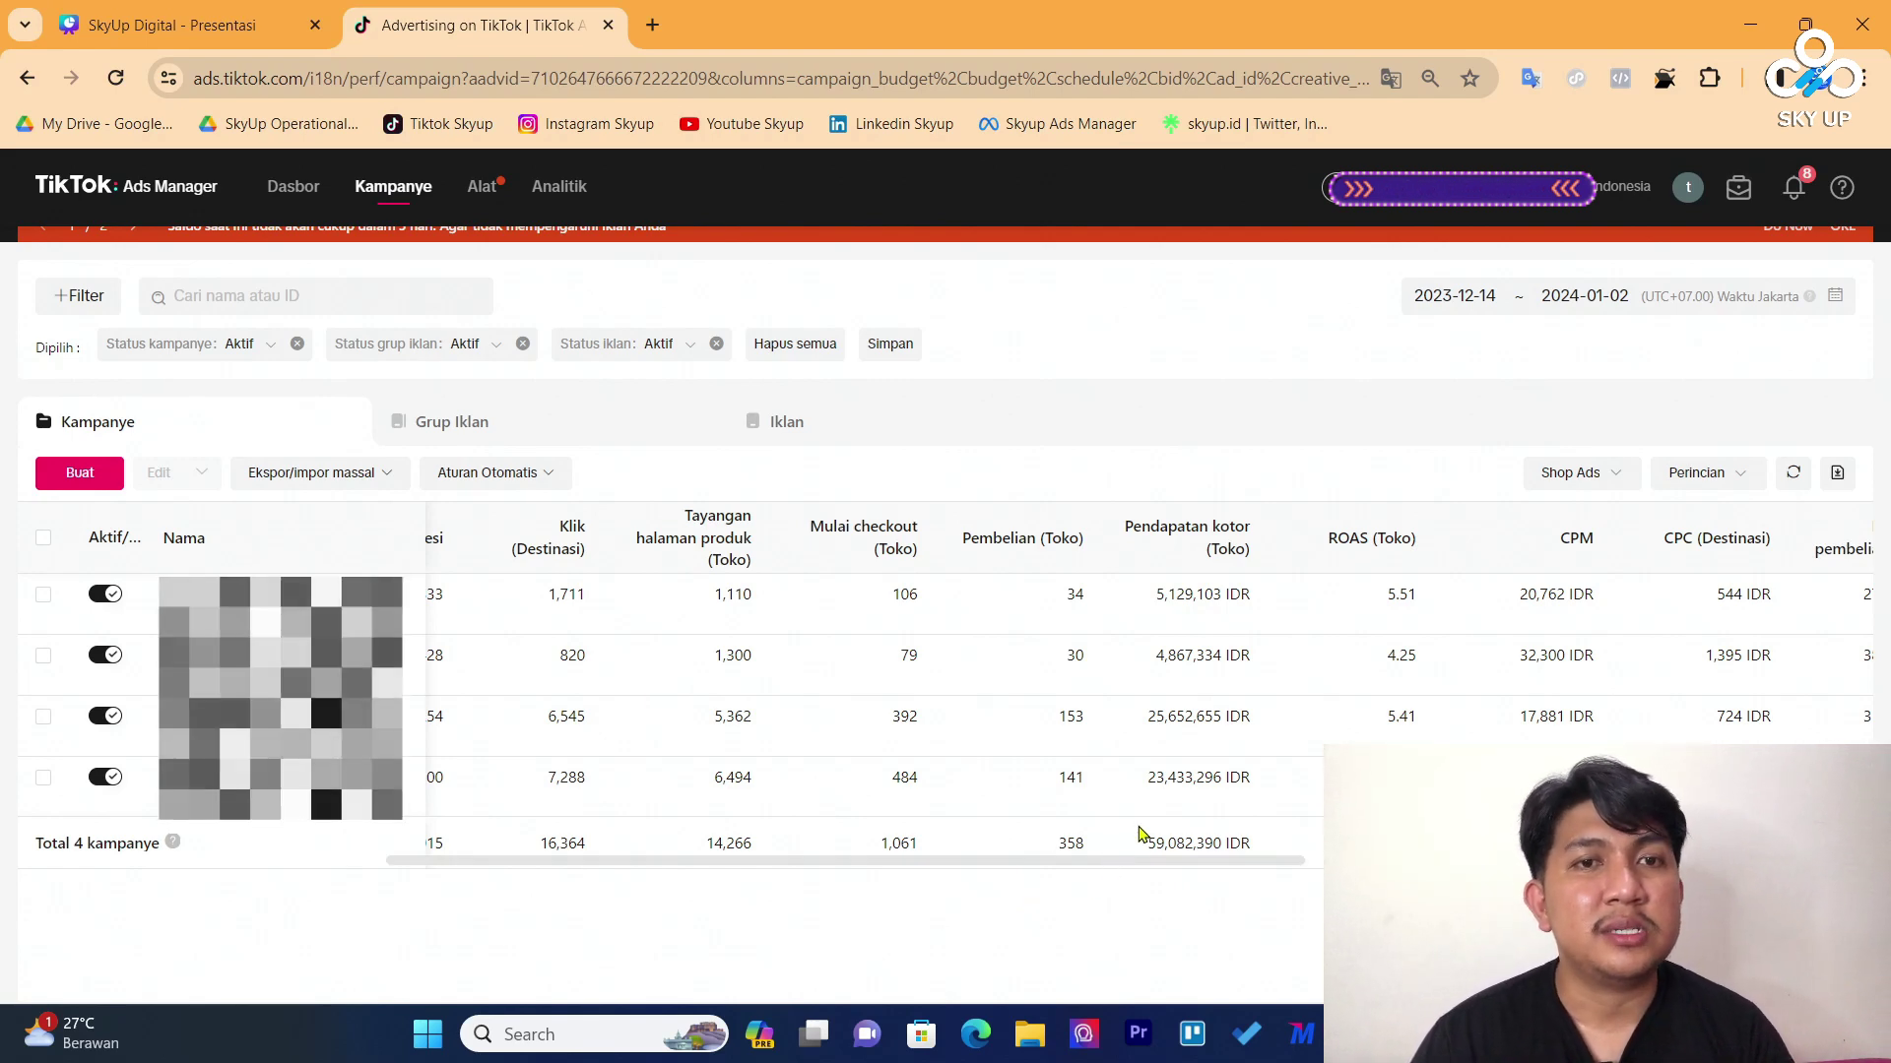
{"action": "scroll", "coordinate": [1408, 671], "scroll_direction": "right", "scroll_amount": 3}
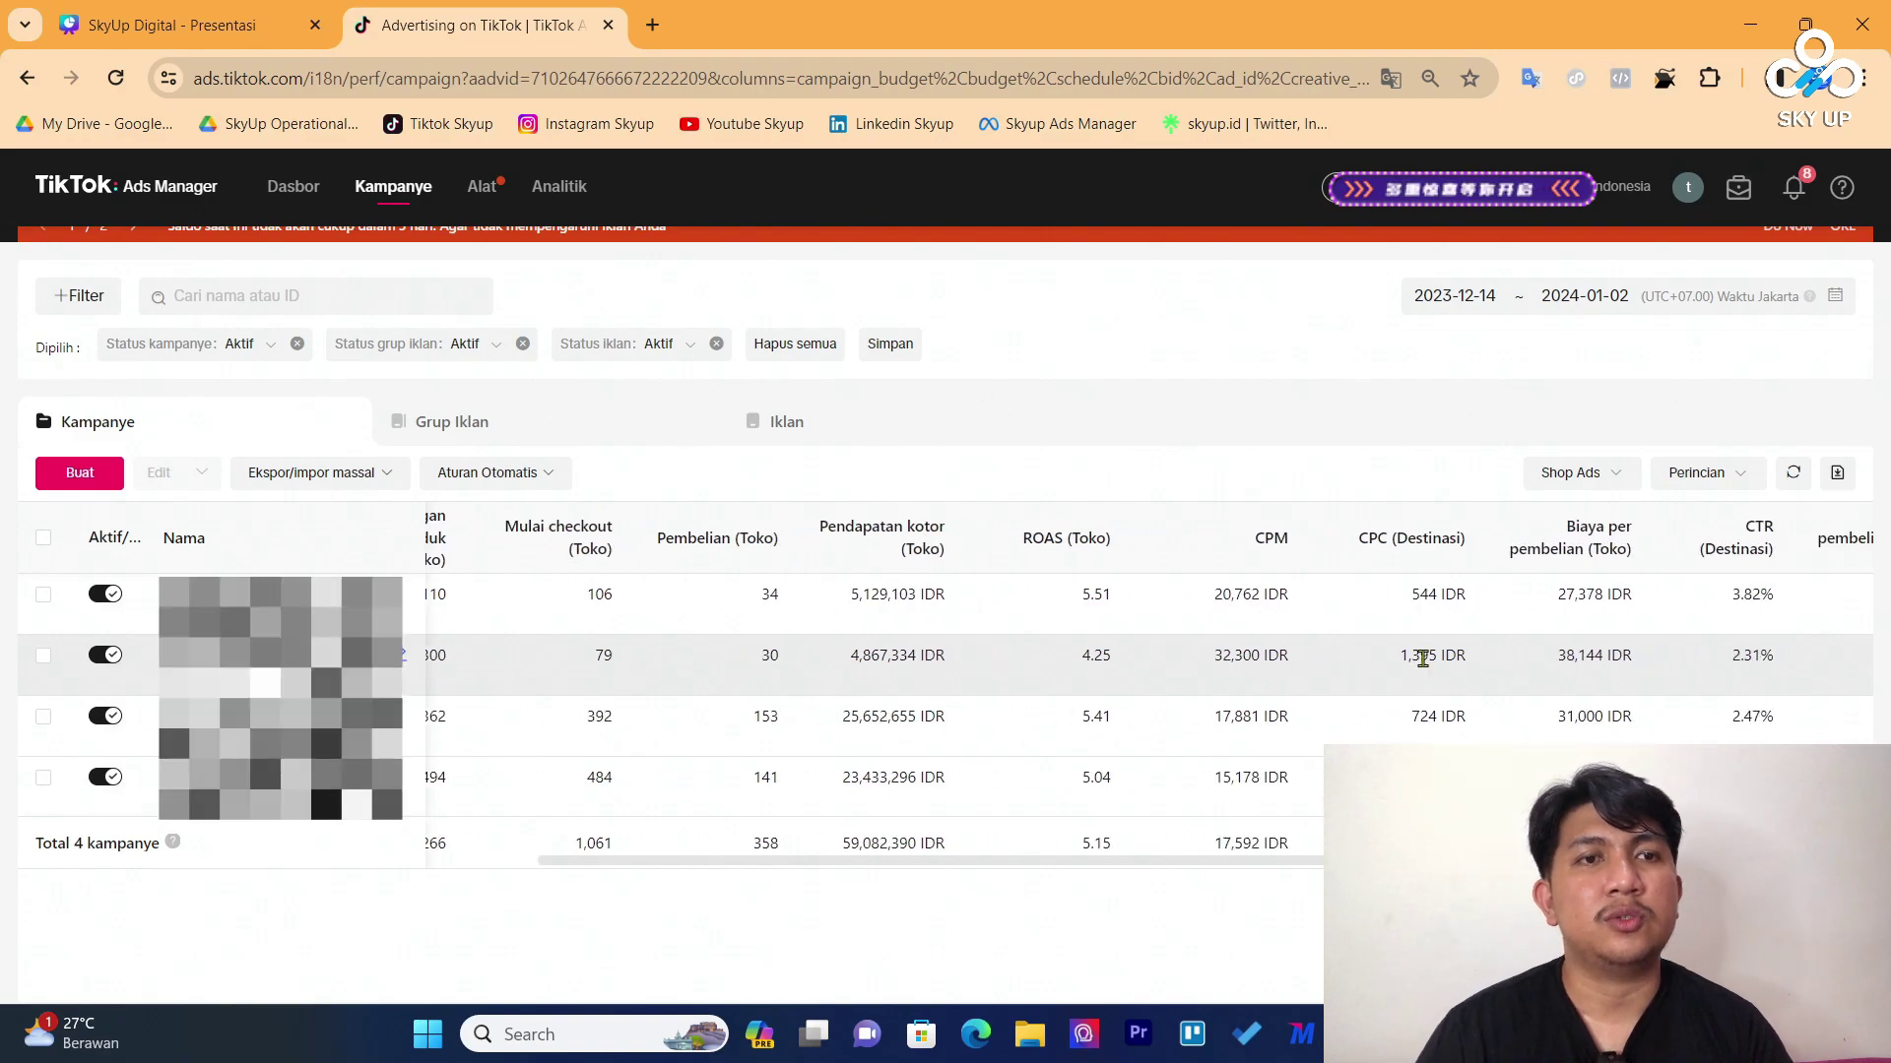
{"action": "scroll", "coordinate": [1423, 657], "scroll_direction": "right", "scroll_amount": 1}
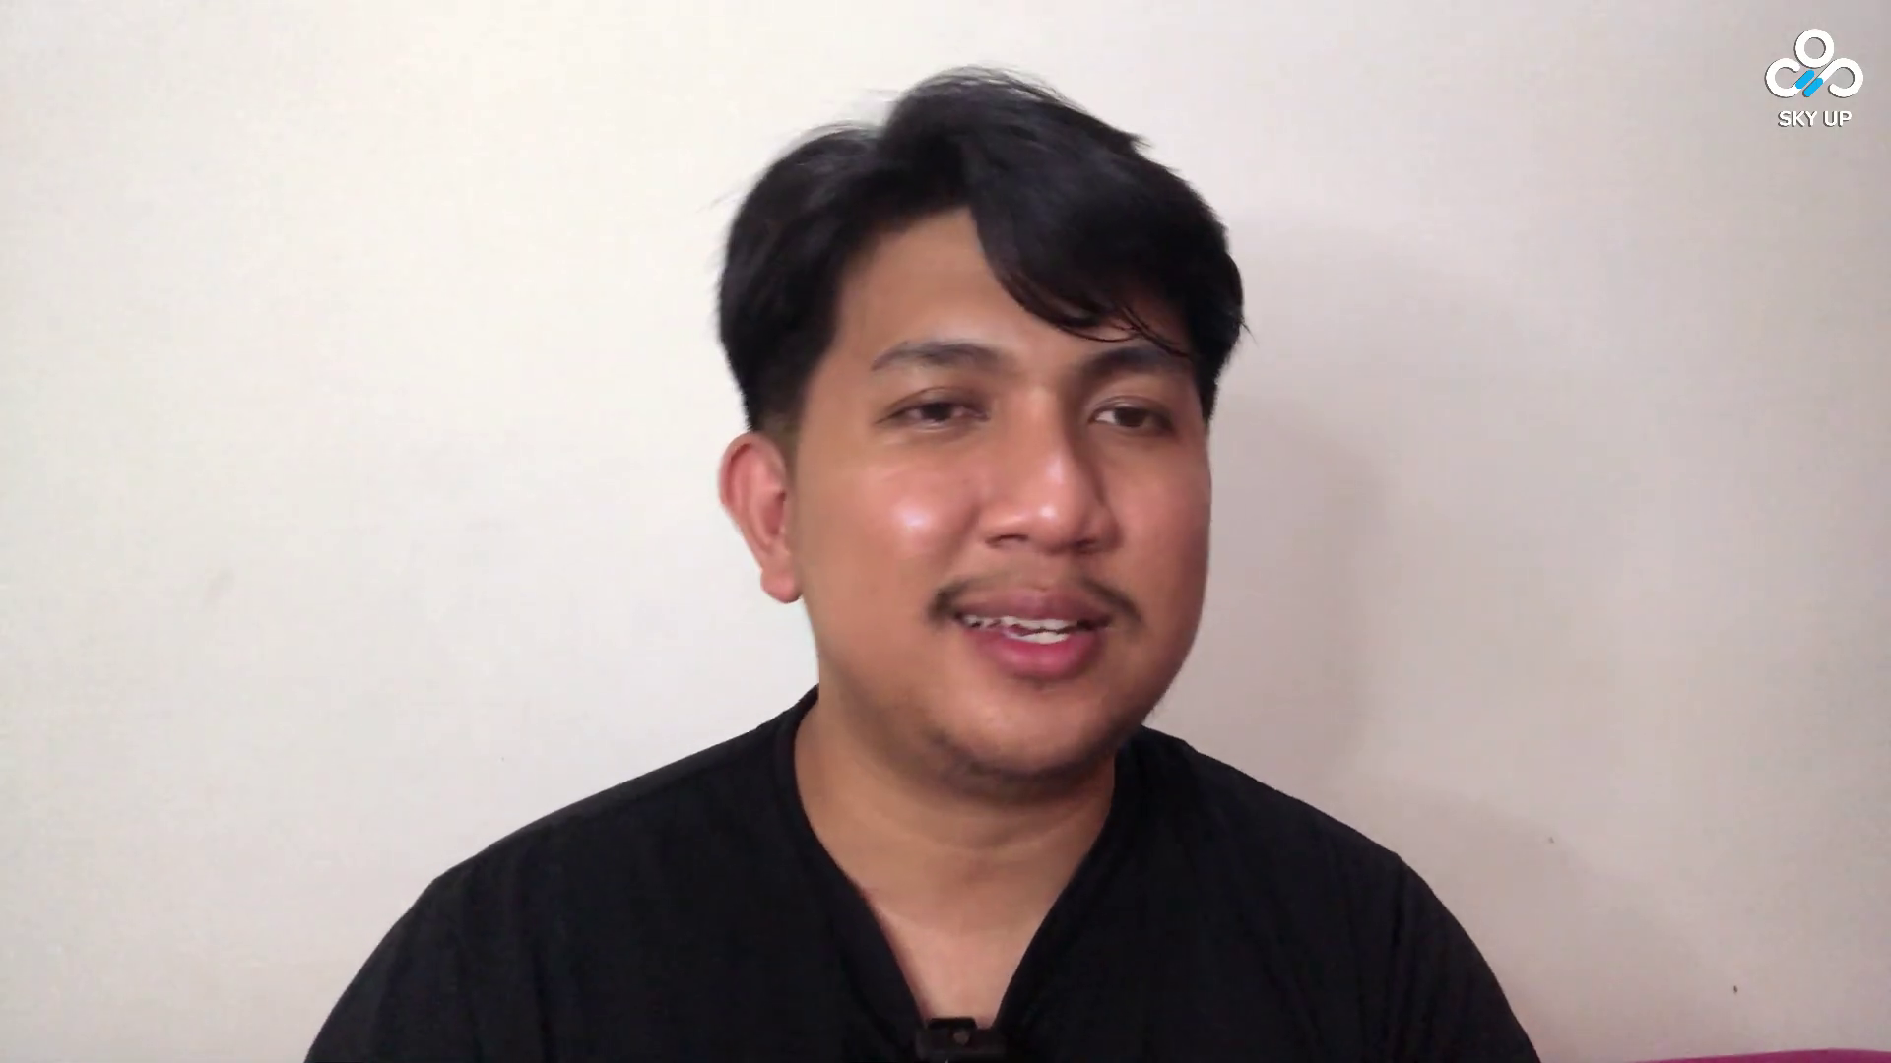